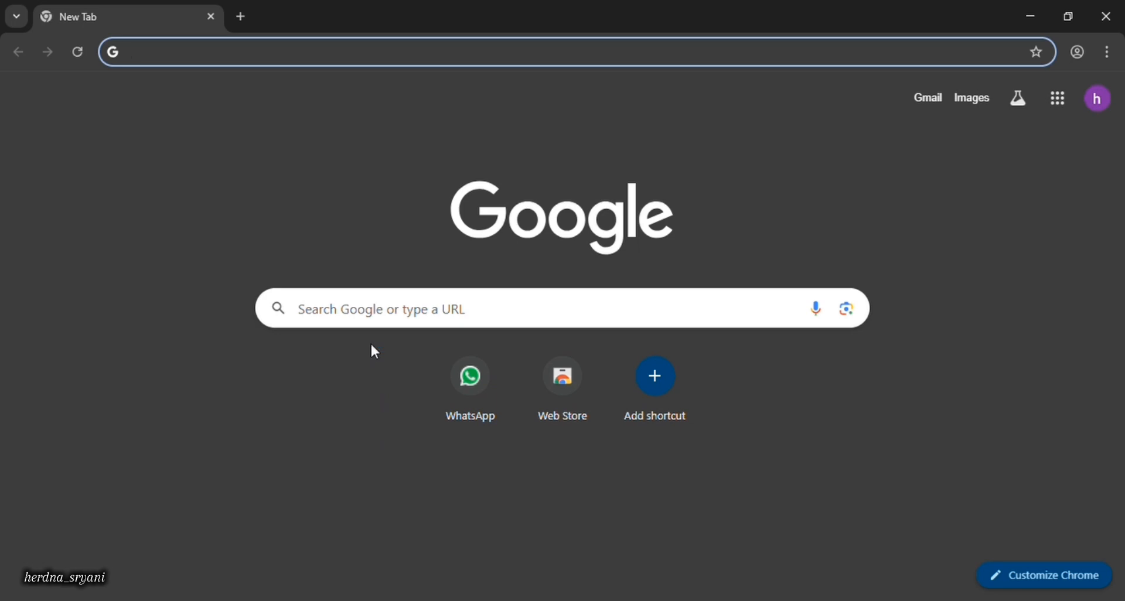
# Search Google for "classroom".
pyautogui.click(382, 315)
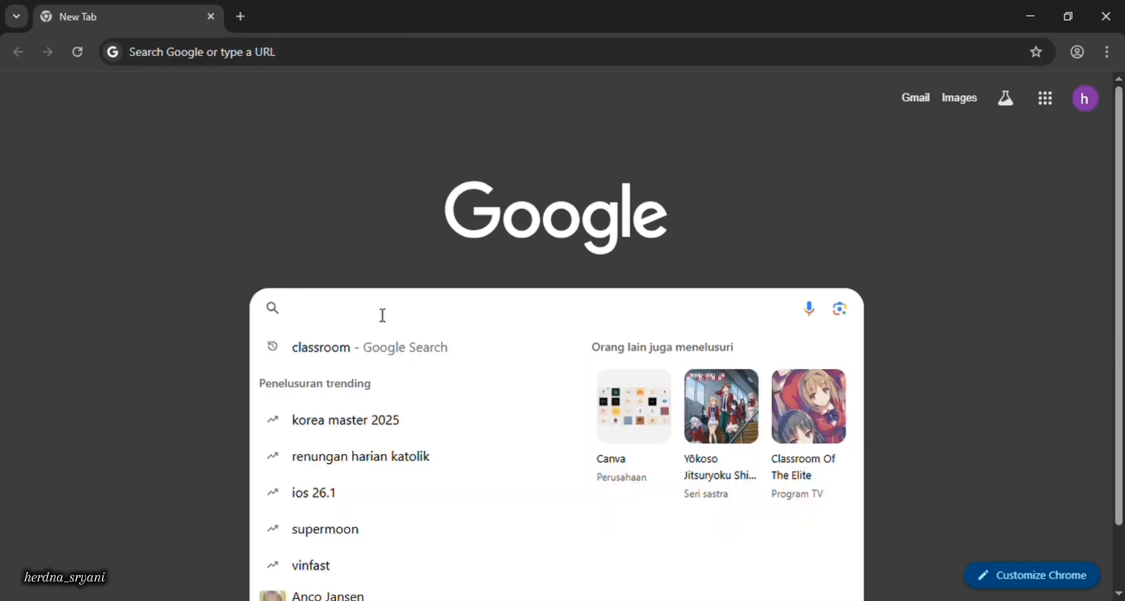
pyautogui.write('cla')
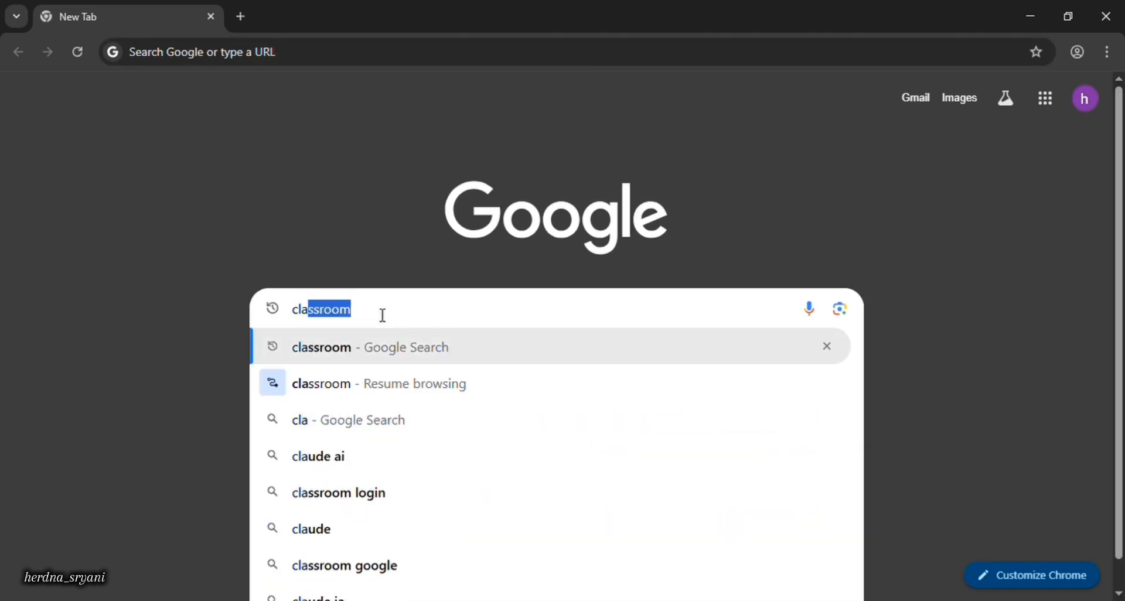
pyautogui.write('ssroom')
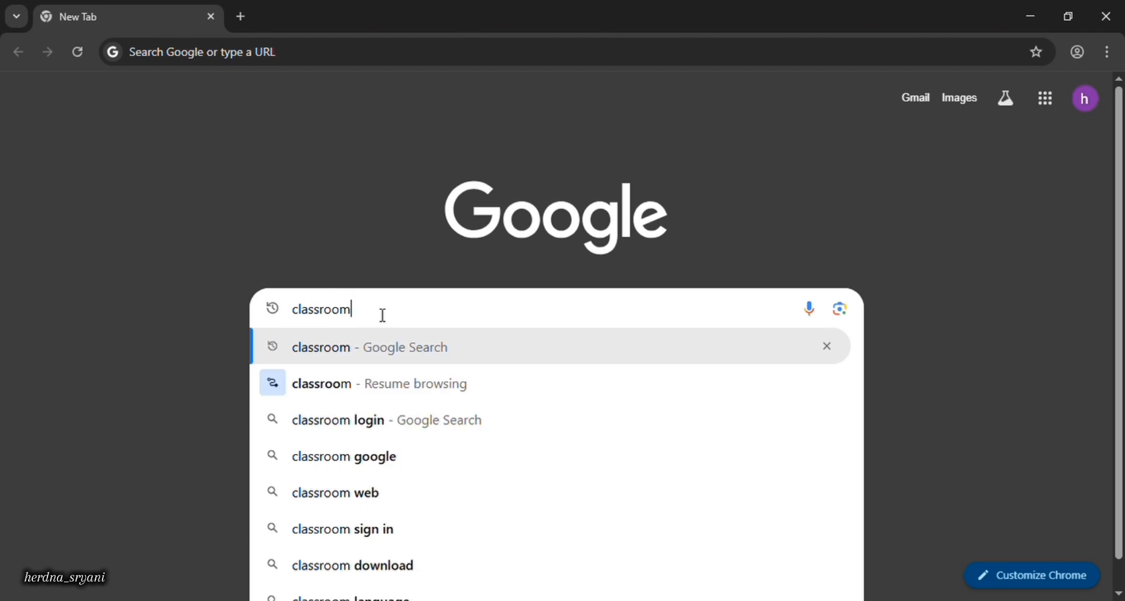
pyautogui.press('Return')
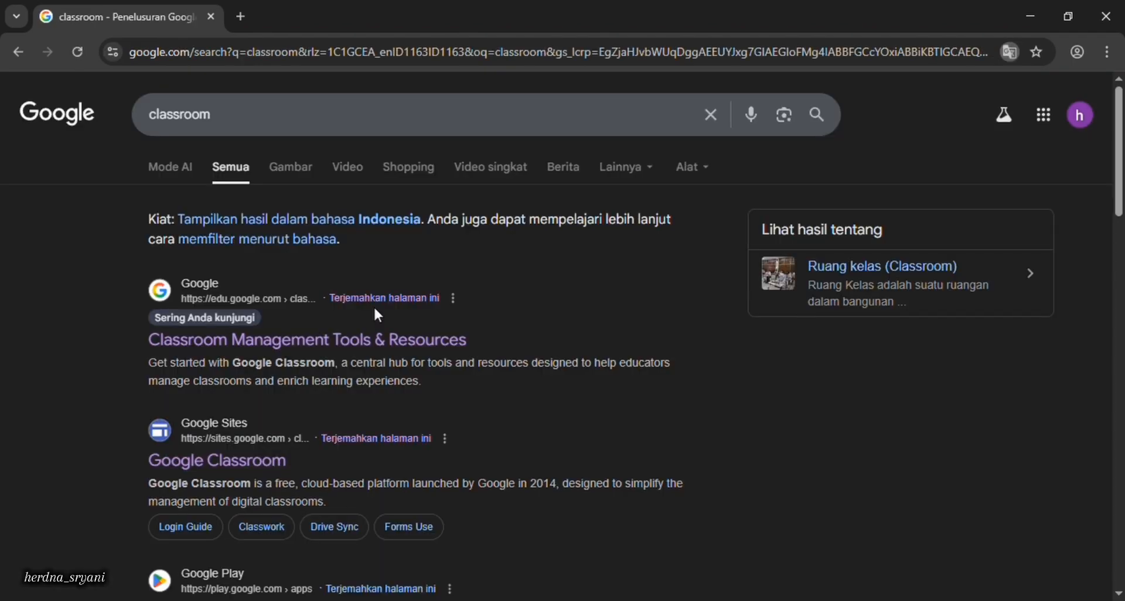
# Open the Google for Education Classroom page from the search results and go to the Classroom login.
pyautogui.click(386, 344)
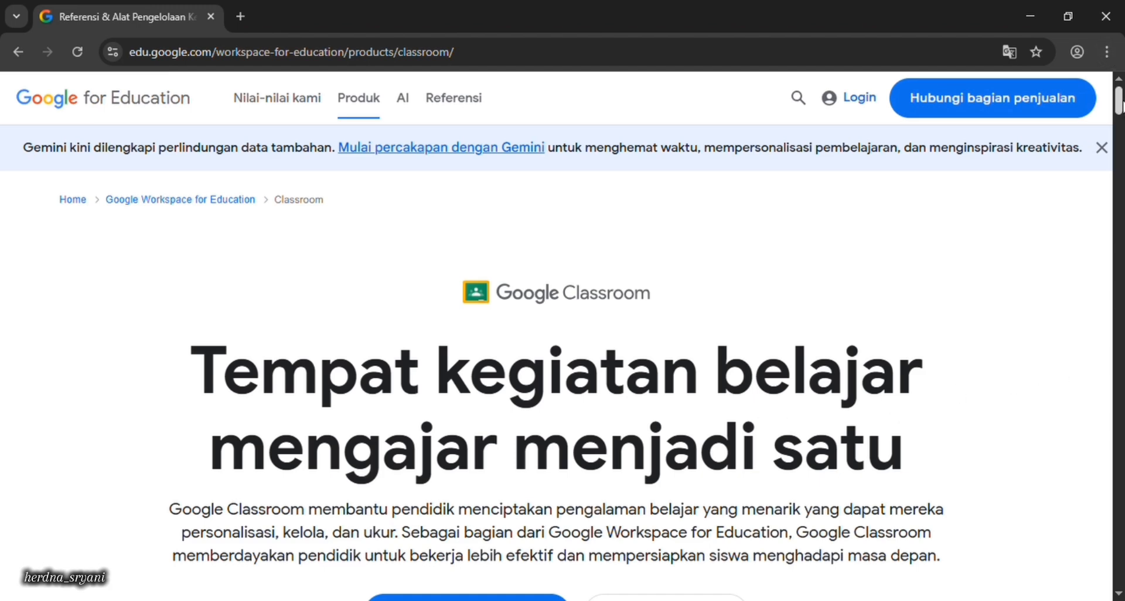
pyautogui.scroll(-3, 1120, 106)
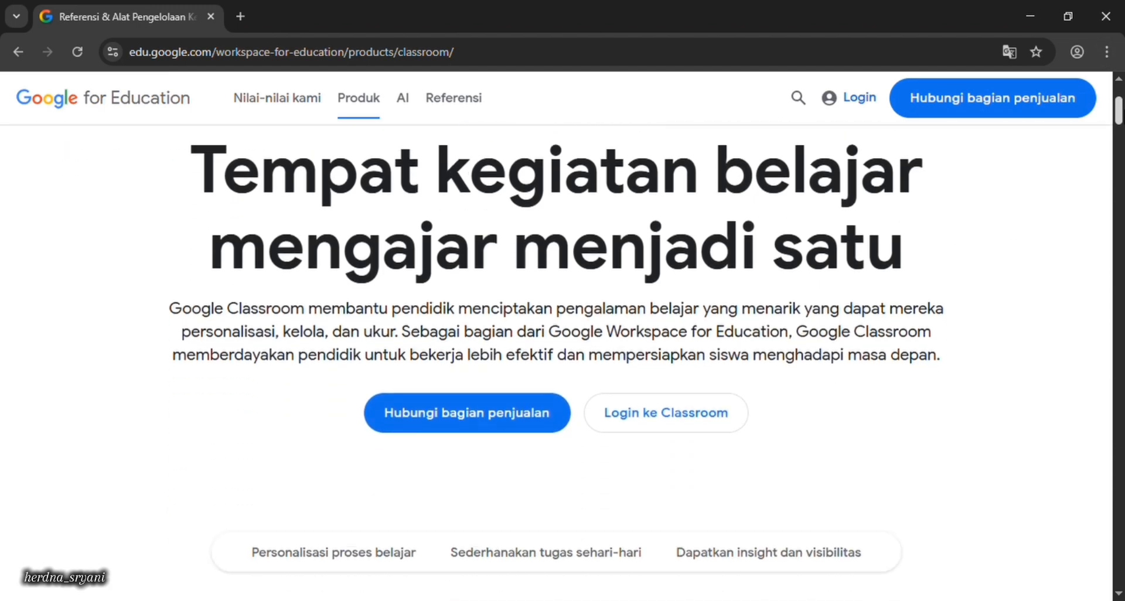
pyautogui.click(711, 407)
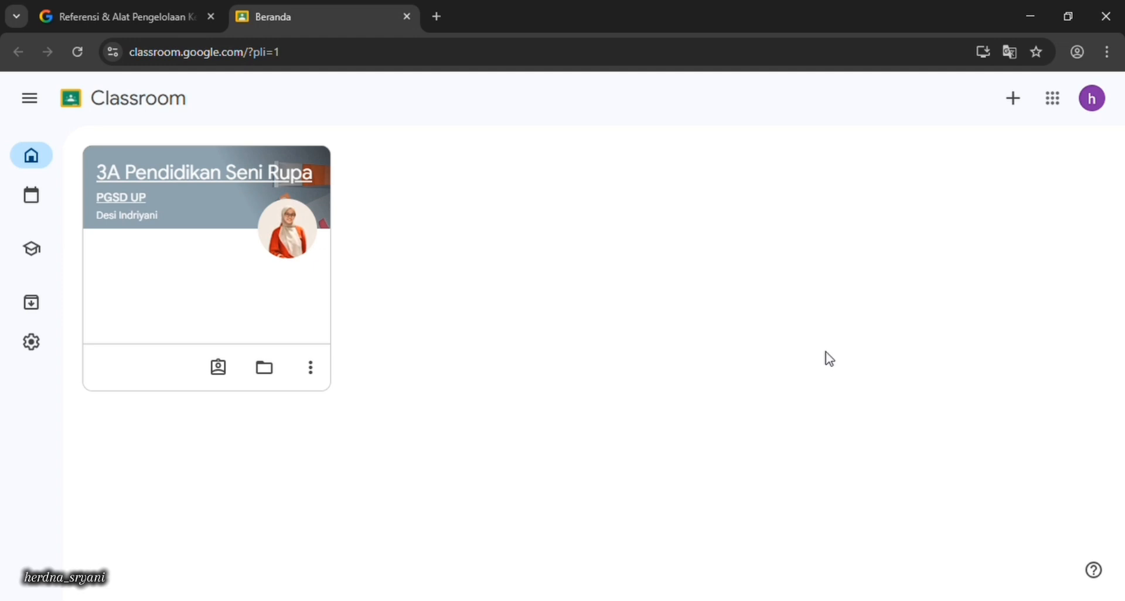
# Start creating a new class and accept the notice about not using Classroom at a school with students.
pyautogui.click(1009, 94)
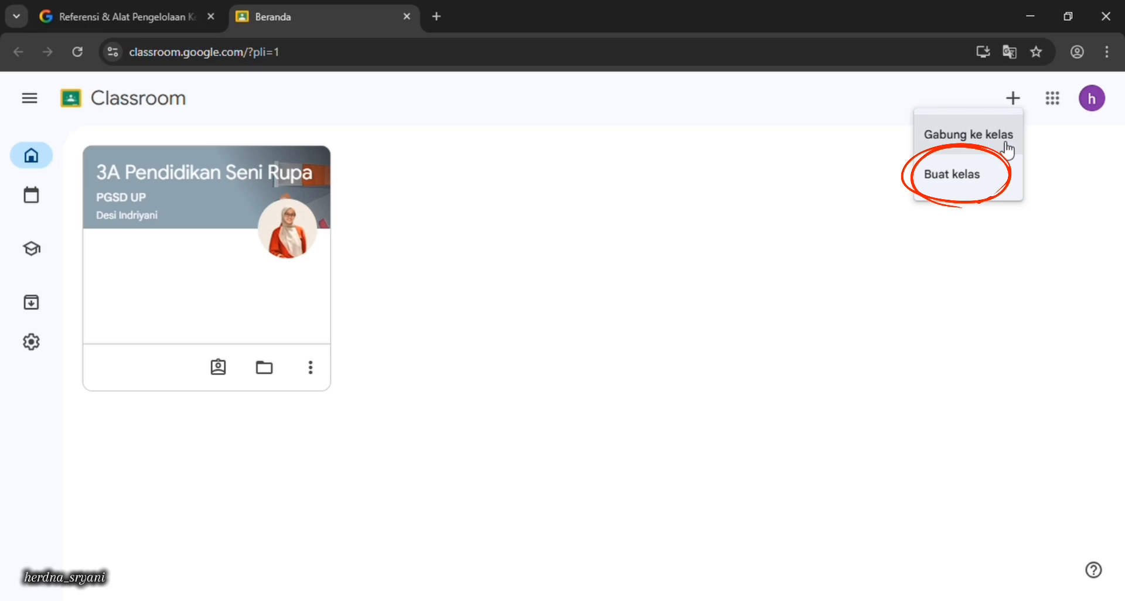
pyautogui.click(969, 175)
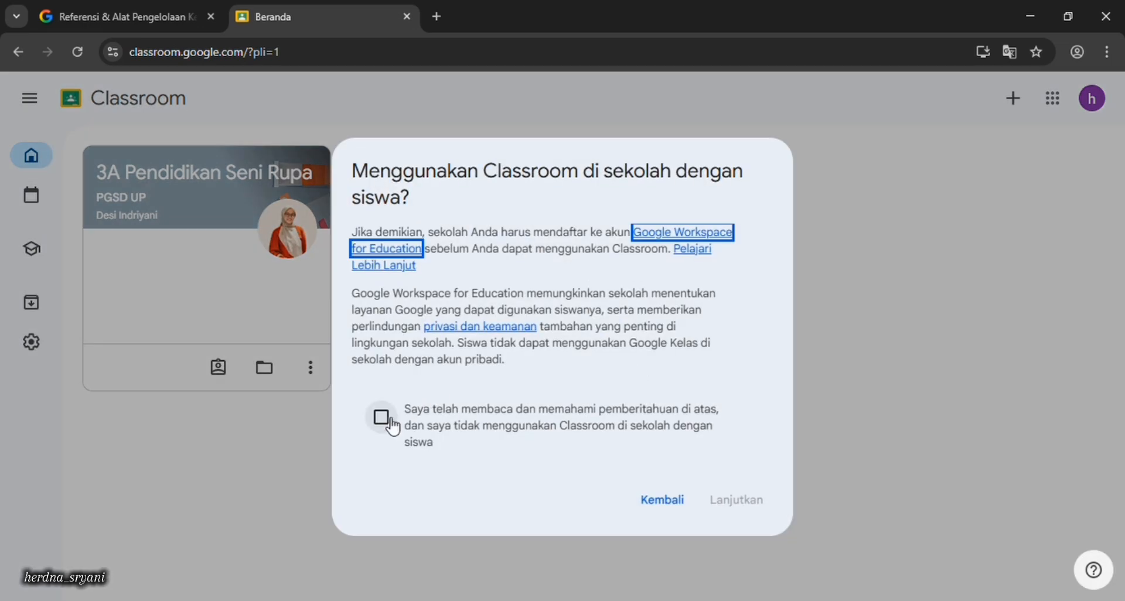
pyautogui.click(390, 423)
pyautogui.click(731, 501)
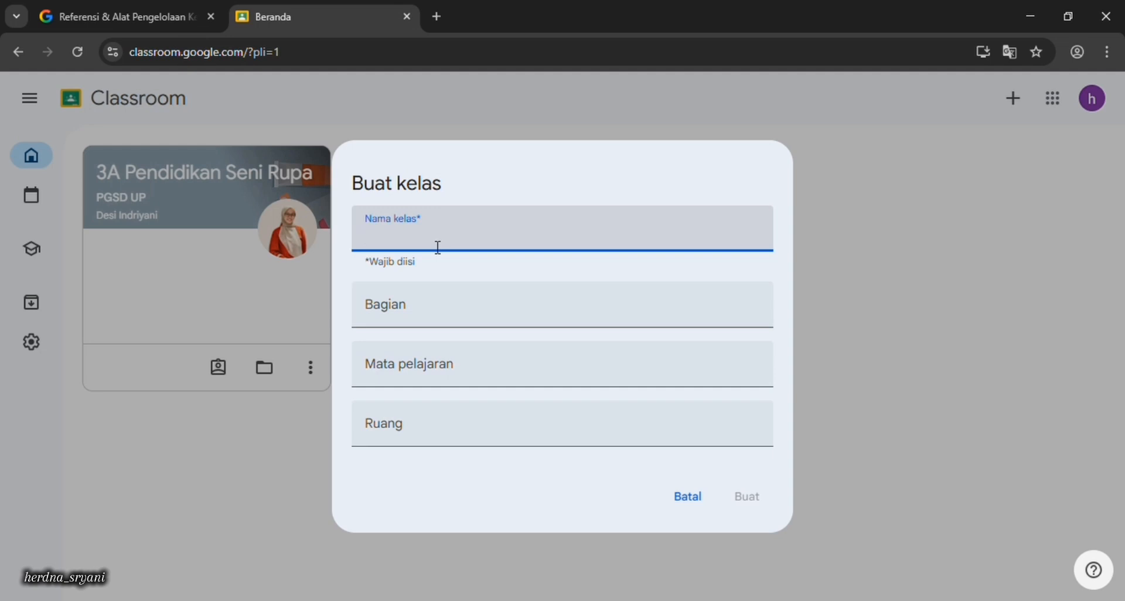
# Name the class "Kelas 2 SD" and set its section to "Bab 5 Berteman dalam Keberagaman".
pyautogui.write('Kelas 2 SD')
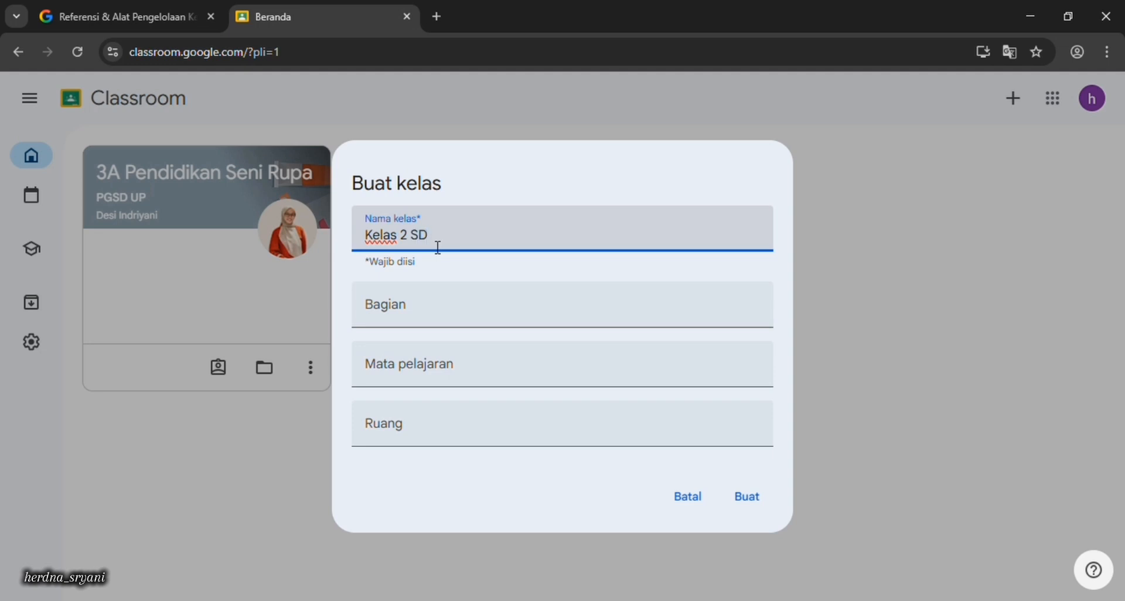
pyautogui.click(440, 311)
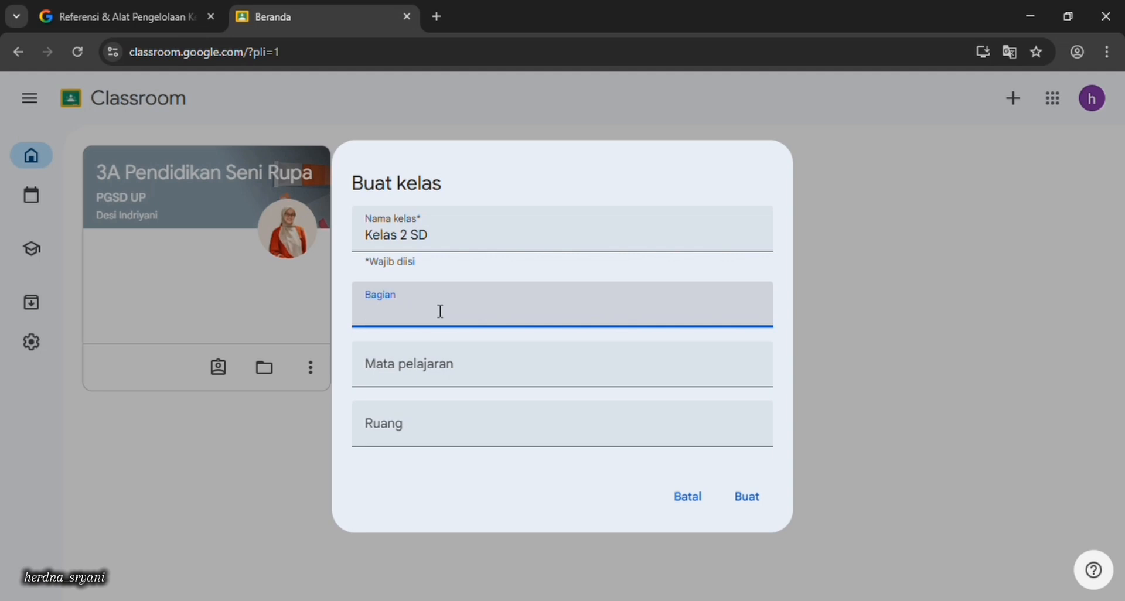
pyautogui.write('Bab 5 Berteman da')
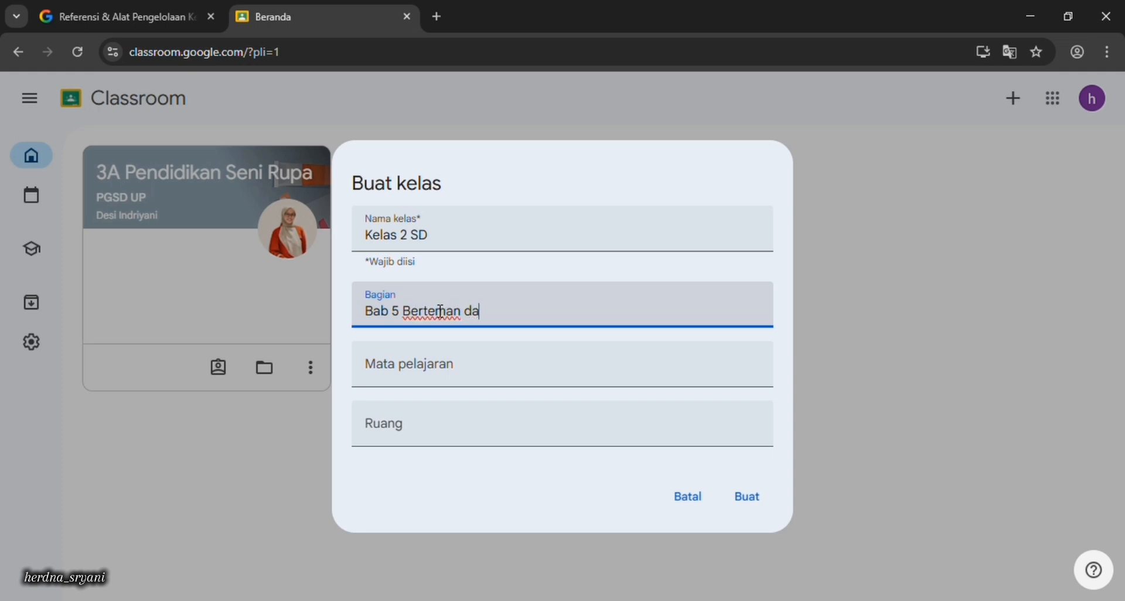
pyautogui.write('lam Keberagaman')
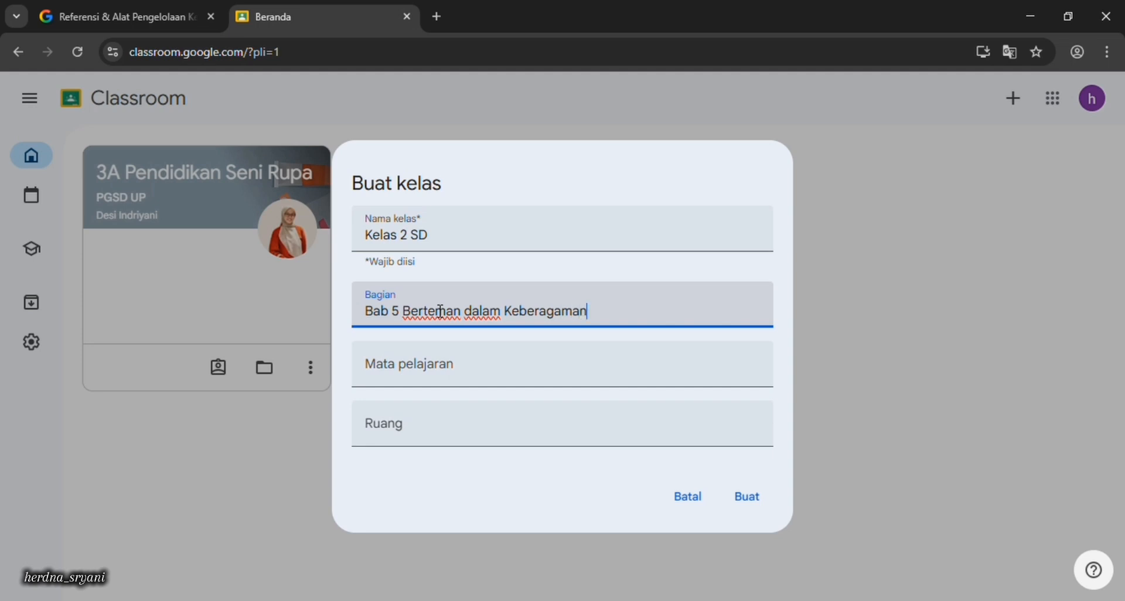
# Set the subject to "Bahasa Indonesia" and the room to "Online", and create the class.
pyautogui.click(439, 358)
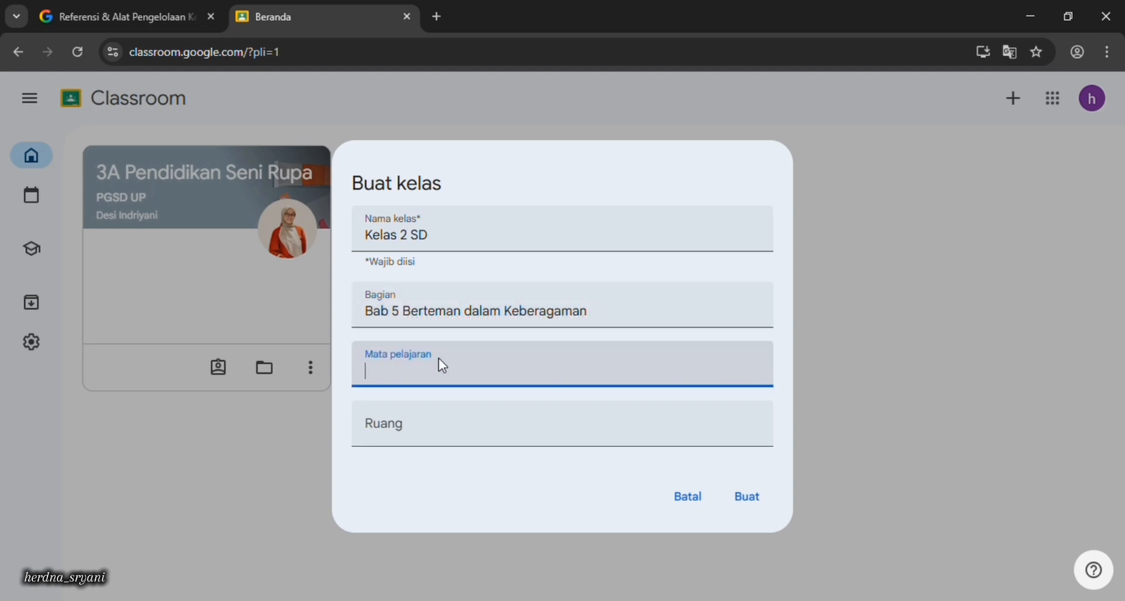
pyautogui.write('Bahasa Indo')
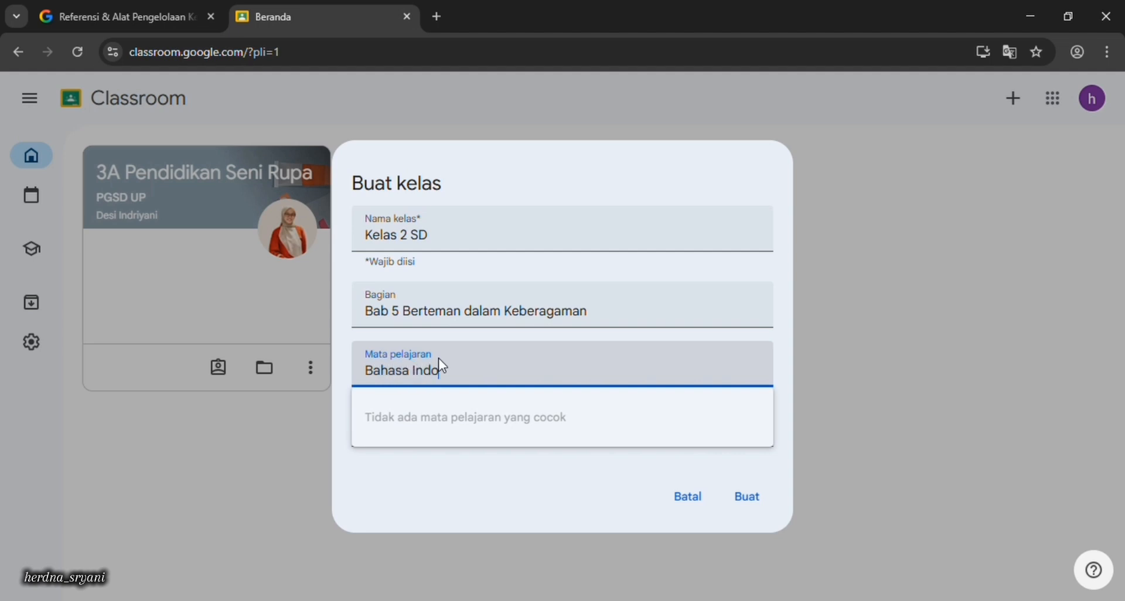
pyautogui.write('nesia')
pyautogui.click(510, 384)
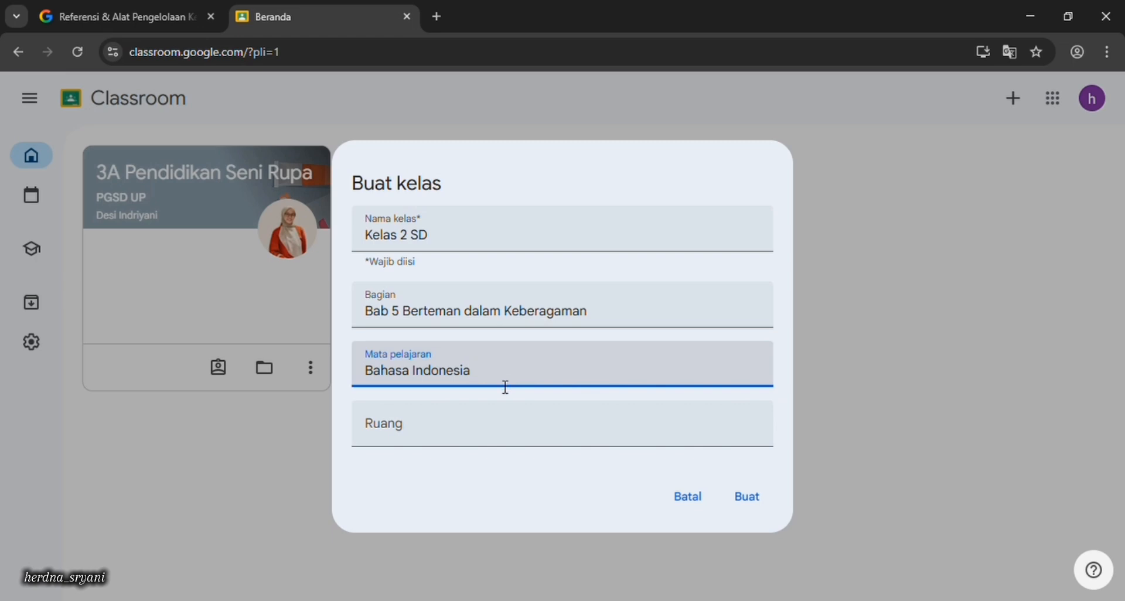
pyautogui.click(484, 423)
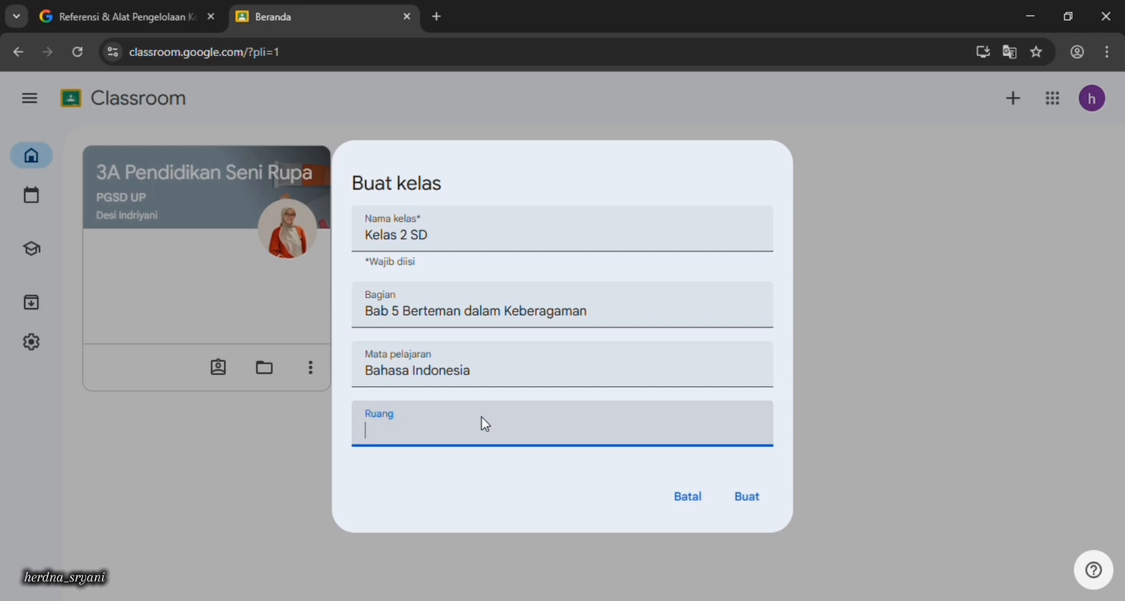
pyautogui.write('Online')
pyautogui.click(769, 499)
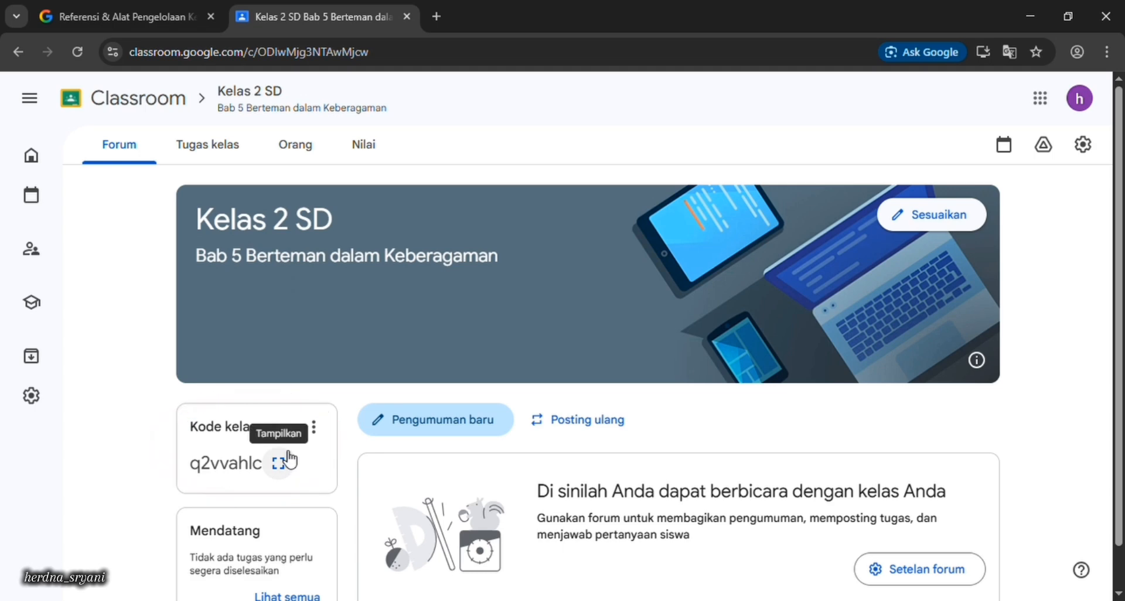
# View the options for copying, resetting or disabling the class code, and close them without choosing any.
pyautogui.click(315, 428)
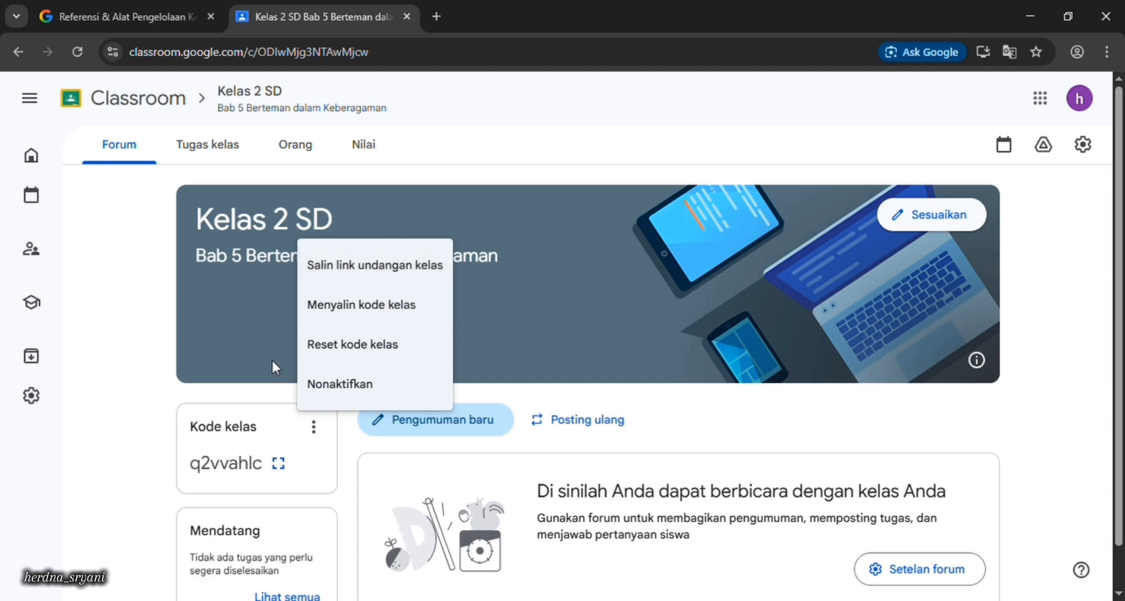
pyautogui.click(270, 398)
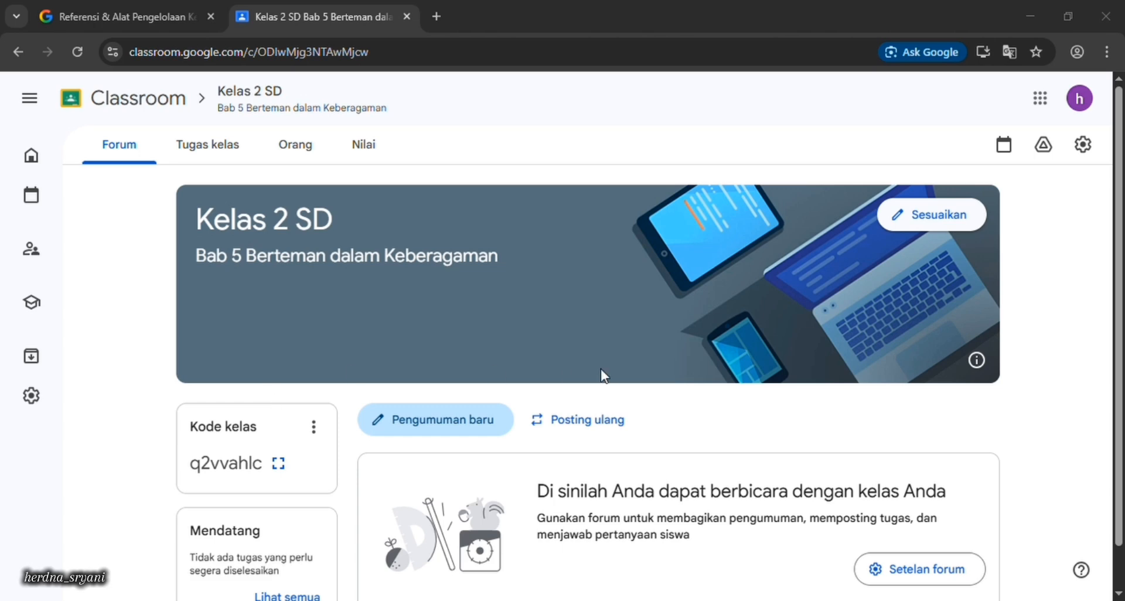
pyautogui.click(669, 362)
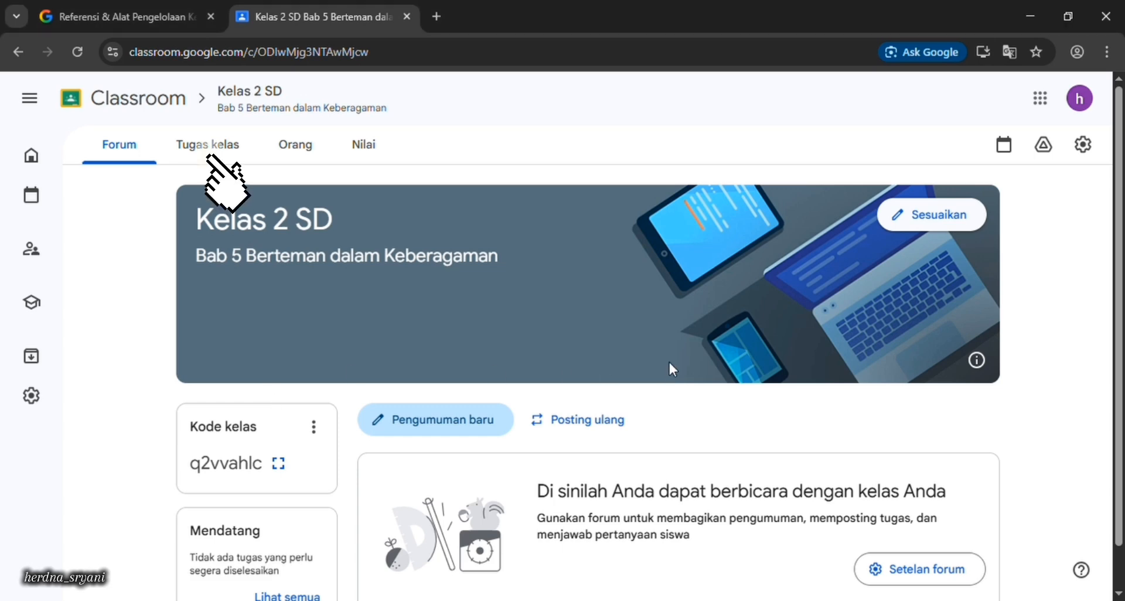
# Create a new classwork assignment titled "Tugas essay Kata-Kata Ajaib".
pyautogui.click(247, 155)
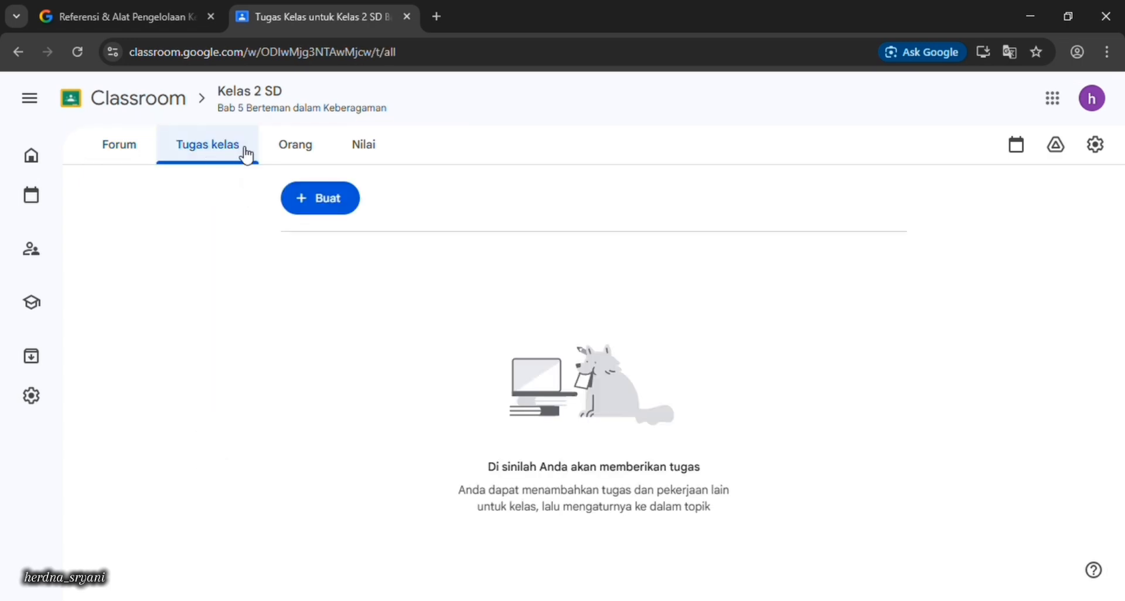
pyautogui.click(338, 203)
pyautogui.click(361, 252)
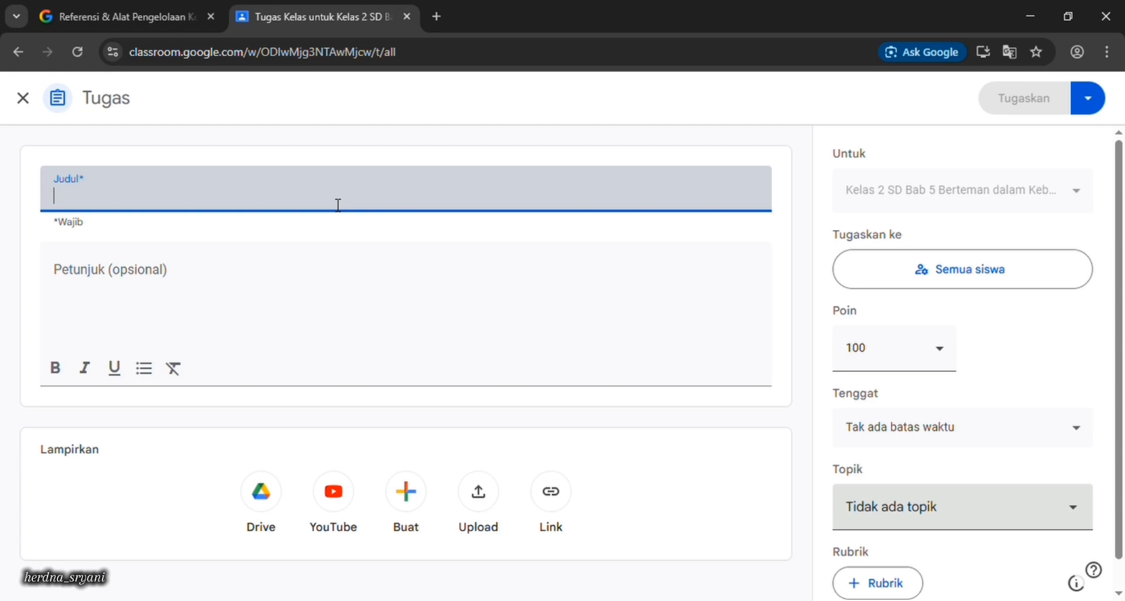
pyautogui.write('Tugas e')
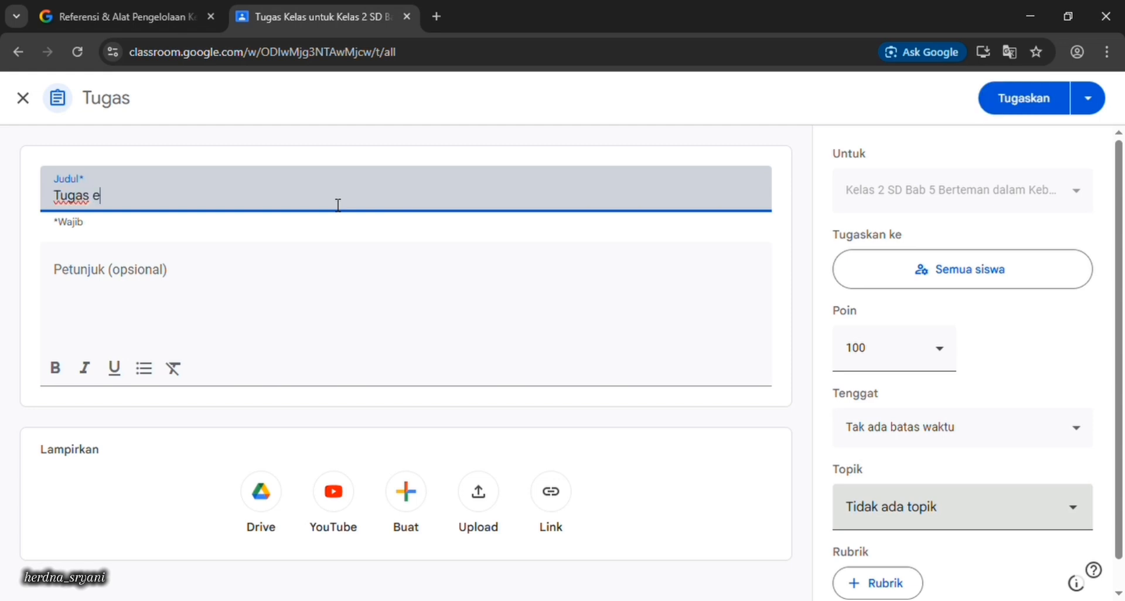
pyautogui.write('ssay Kata-Kata Ajaib')
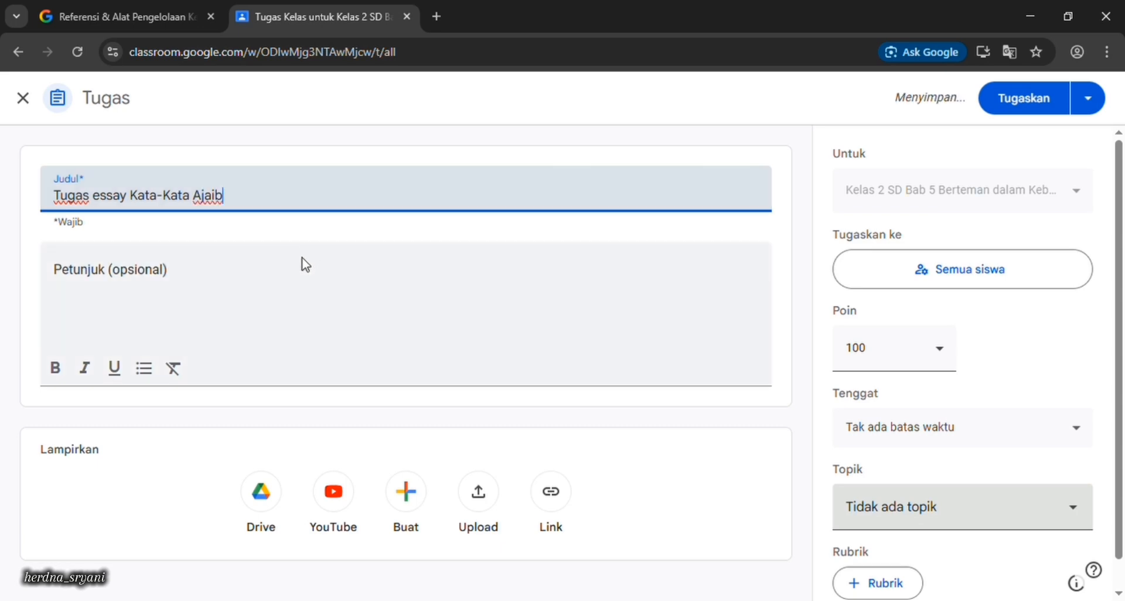
# Enter the instructions "Silakan jawab pertanyaan tersebut dengan baik dan benar!", "1. Bacalah setiap perintah dengan teliti!", "2. jawablah menggunakan kalimatmu sendiri!", "3. Tulislah dengan rapi dan benar!".
pyautogui.click(304, 272)
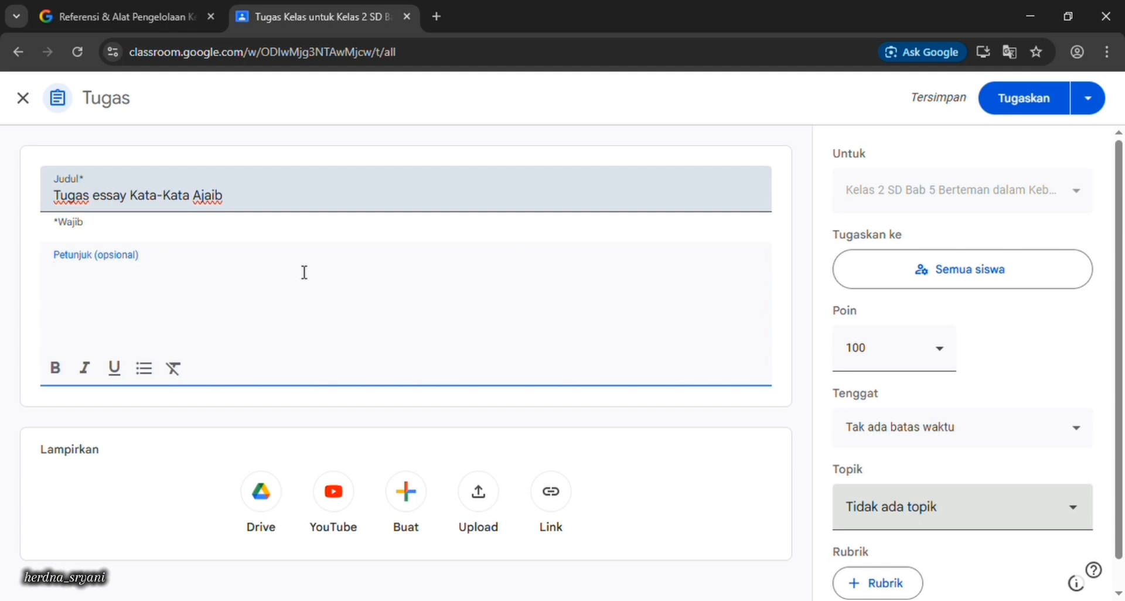
pyautogui.write('Sila')
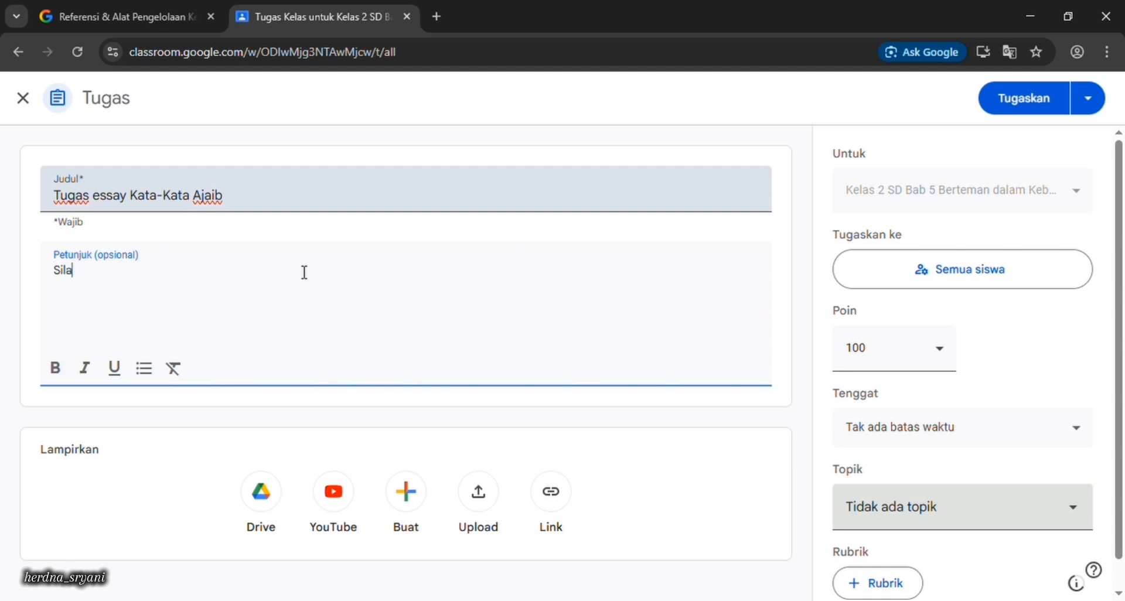
pyautogui.write('kan jawab pe')
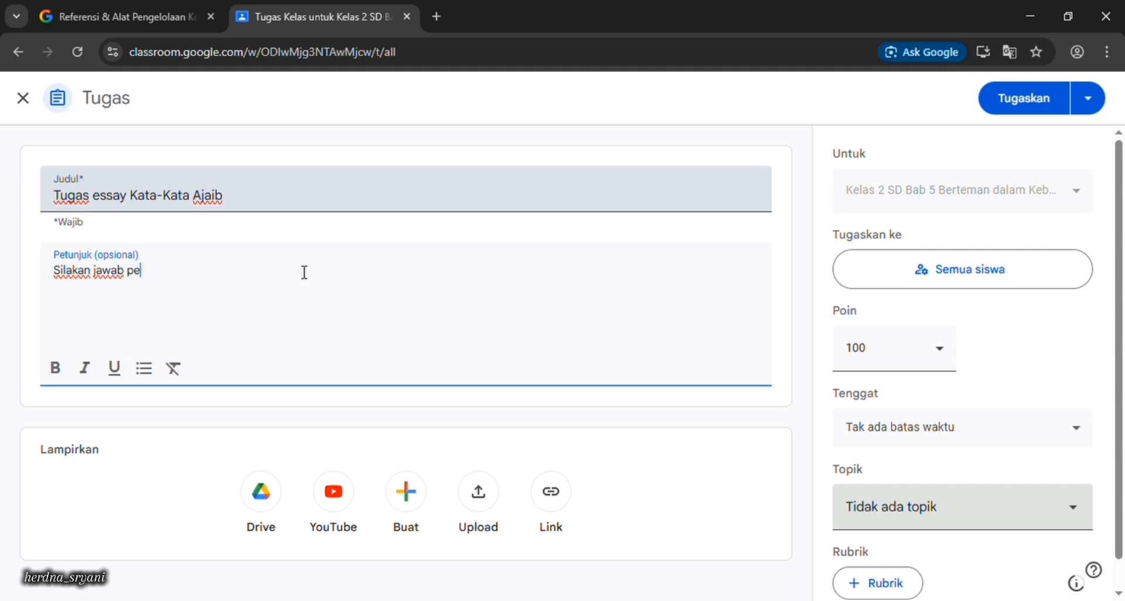
pyautogui.write('rtanyaan tersebut den')
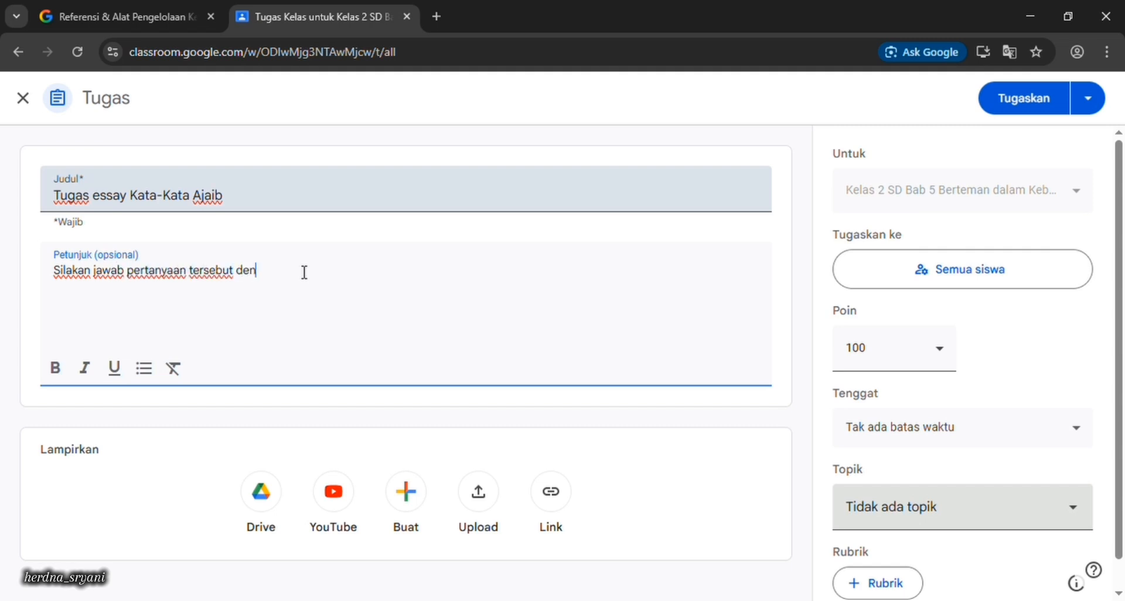
pyautogui.write('gan baik dan benar!')
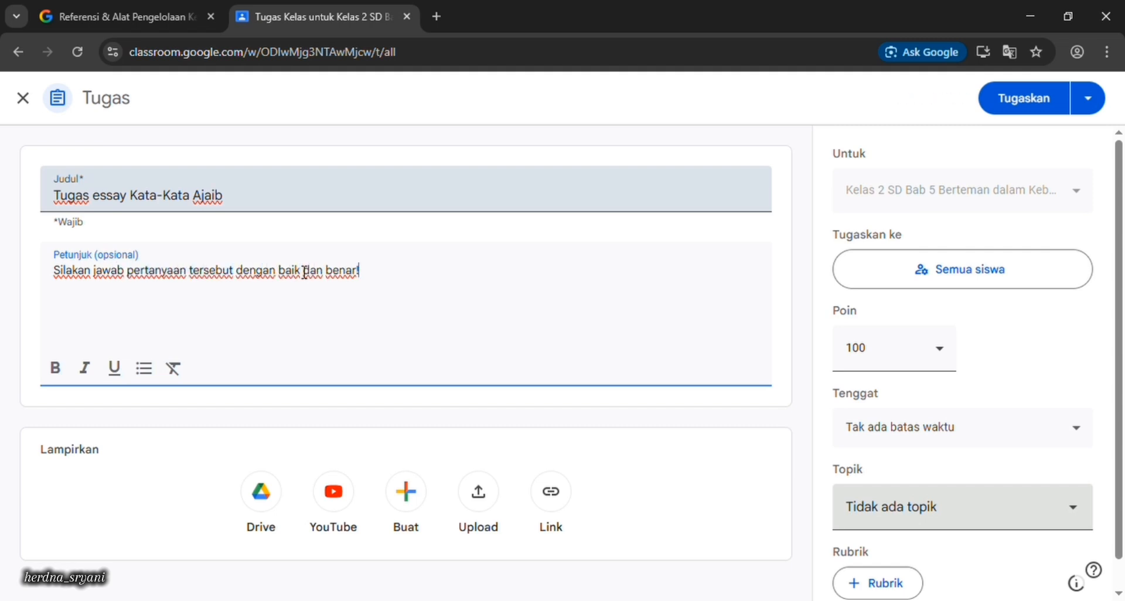
pyautogui.press('Return')
pyautogui.write('1. Bacalah setiap perintah dengan teliti!')
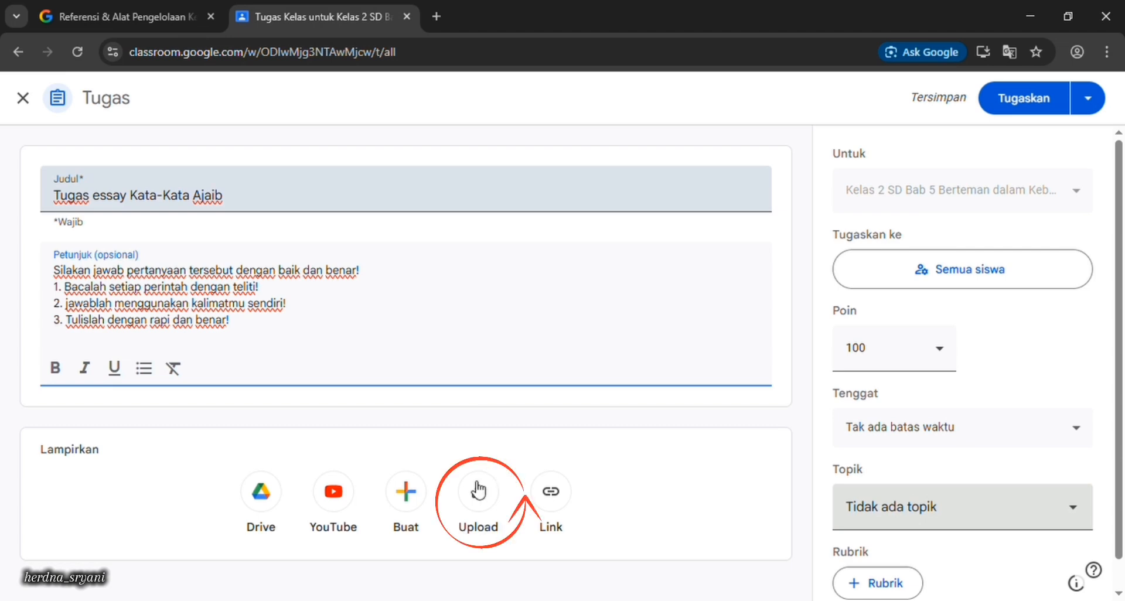
# Upload the file "Tugas Bahasa Indonesia Kelas 2 SD.pdf" from the computer as an attachment to the assignment.
pyautogui.click(491, 501)
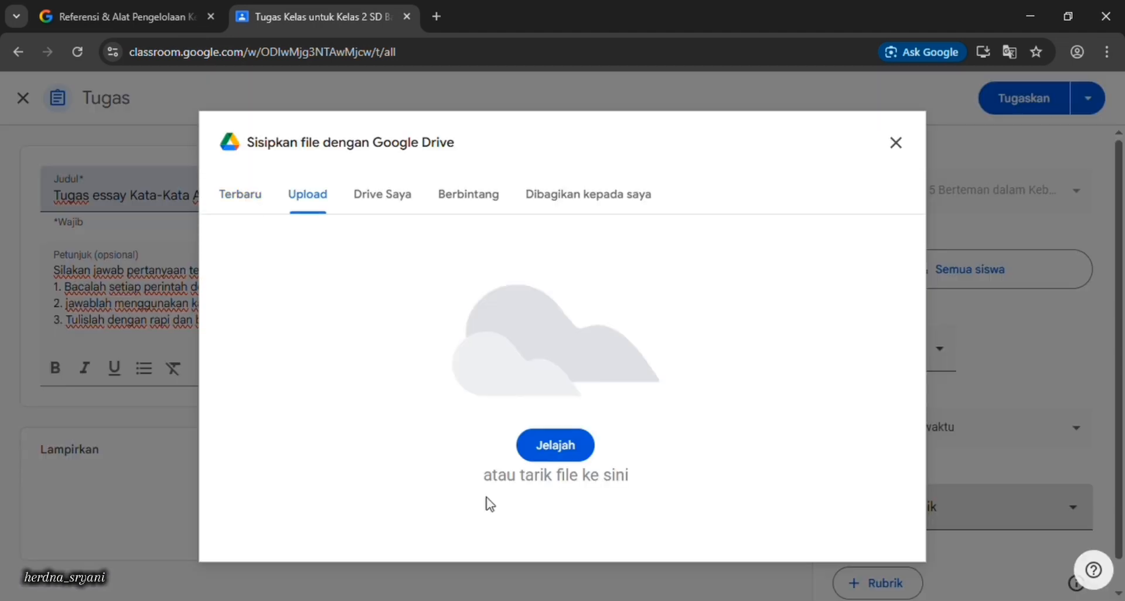
pyautogui.click(554, 445)
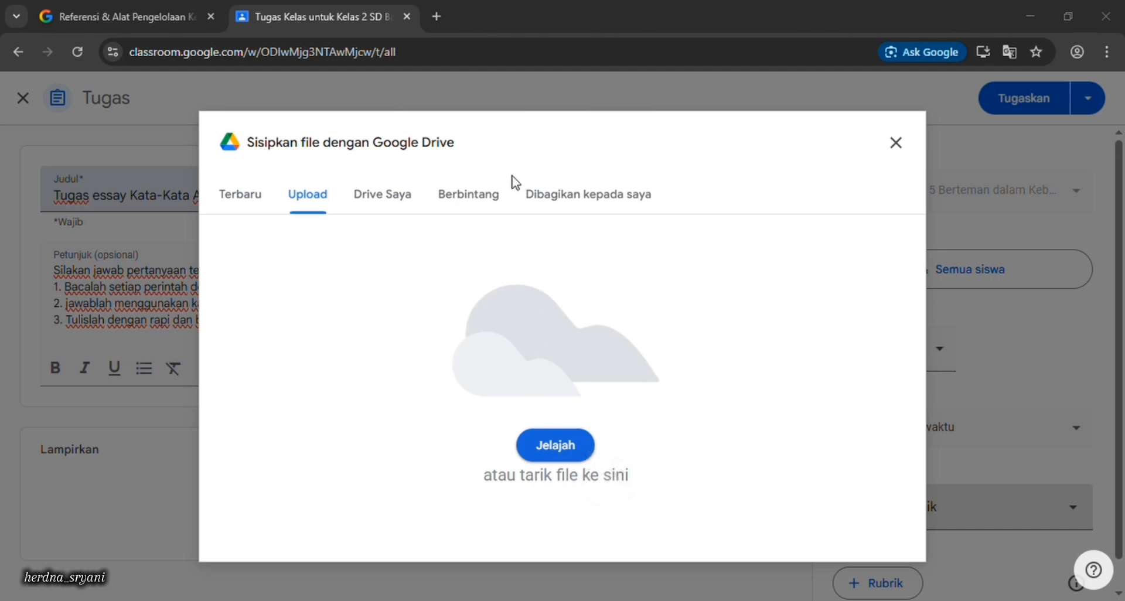
pyautogui.click(434, 367)
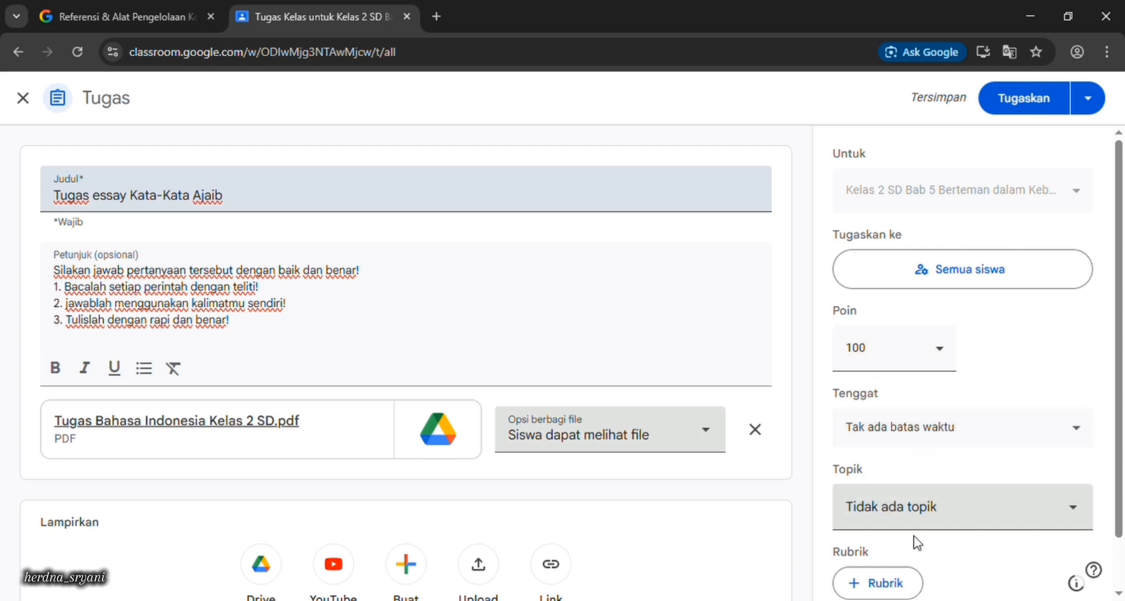
# Create a new topic named "Tugas Essay Kata-Kata Ajaib" for the assignment.
pyautogui.click(919, 520)
pyautogui.click(885, 463)
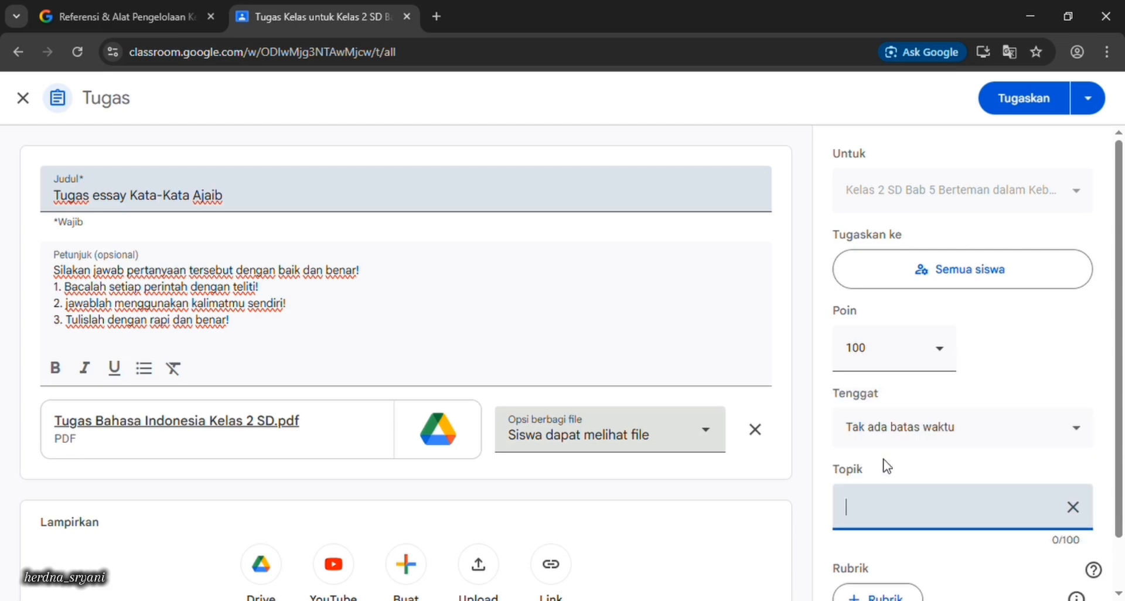
pyautogui.write('Tugas essay Kata-Kara')
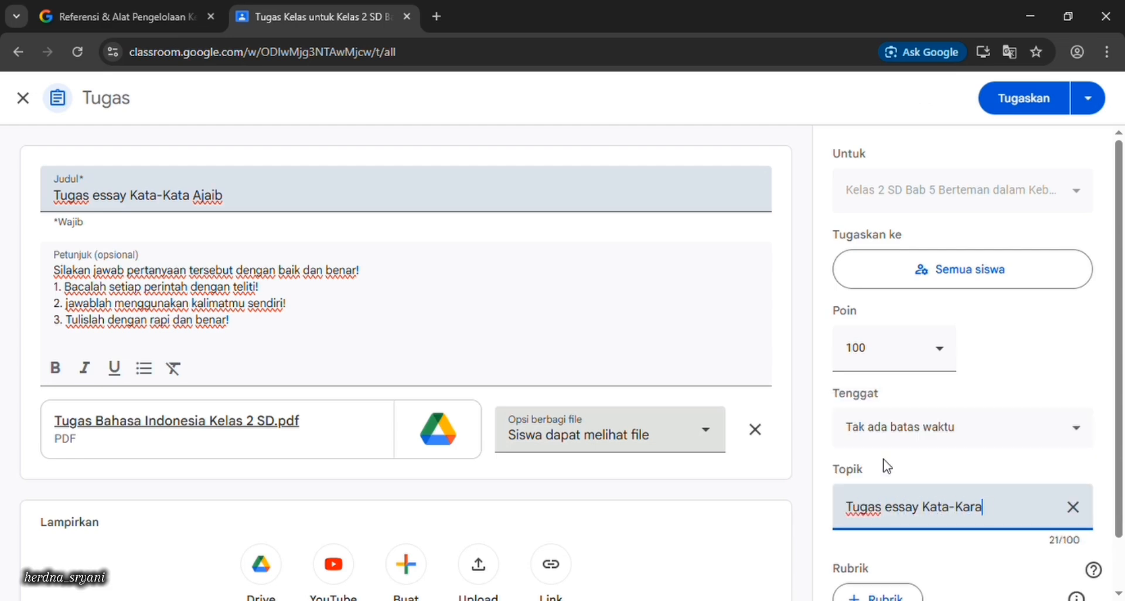
pyautogui.press('BackSpace')
pyautogui.press('BackSpace')
pyautogui.write('ta Ajaib')
pyautogui.click(892, 508)
pyautogui.press('BackSpace')
pyautogui.write('E')
# Capitalize "Essay" in the assignment title so it reads "Tugas Essay Kata-Kata Ajaib", and assign it to the class.
pyautogui.click(101, 197)
pyautogui.press('BackSpace')
pyautogui.write('E')
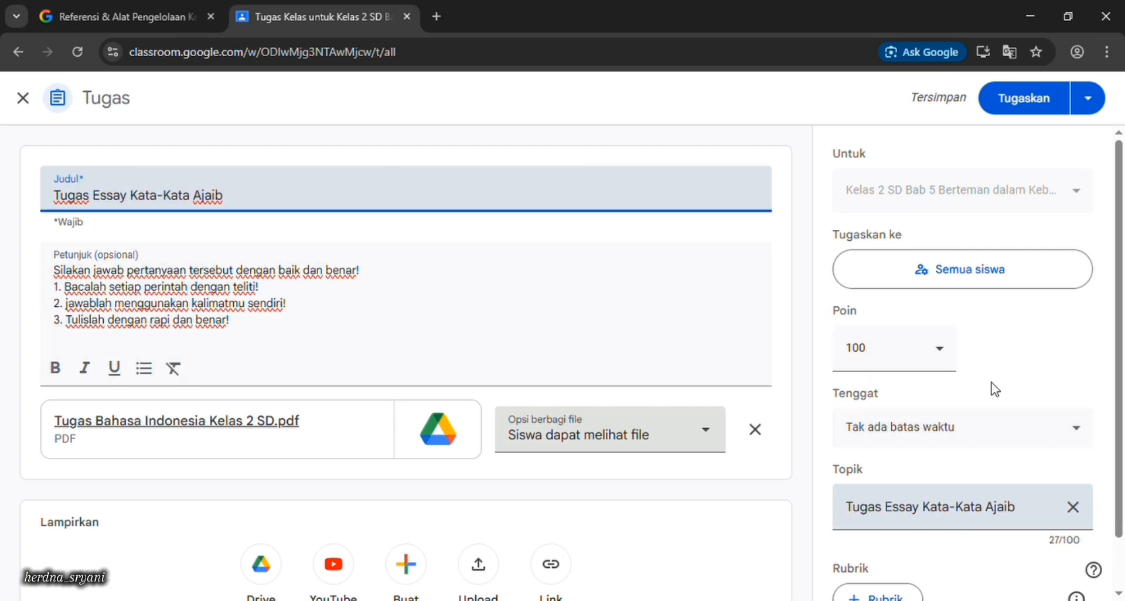
pyautogui.click(1015, 88)
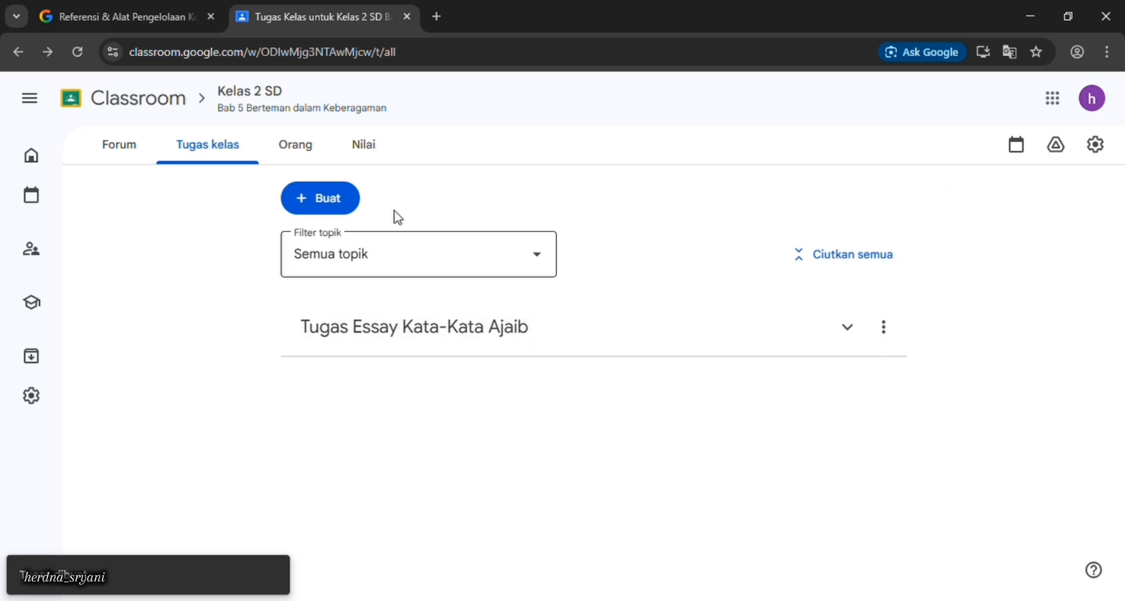
# Create a new quiz assignment titled "Uji Pemahaman Kata-Kata Ajaib".
pyautogui.click(358, 209)
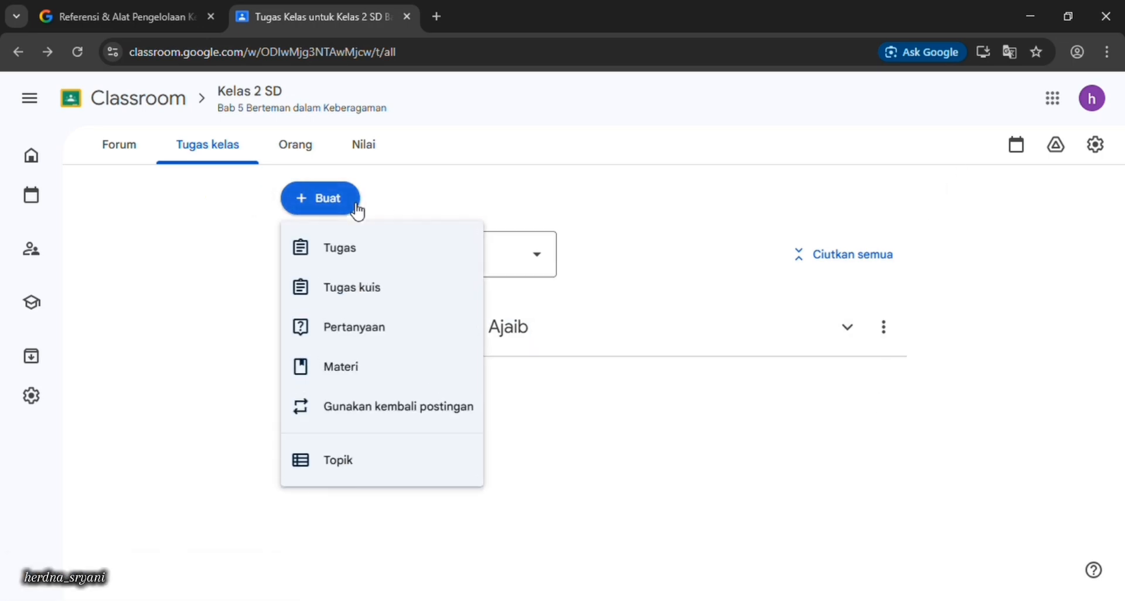
pyautogui.click(388, 301)
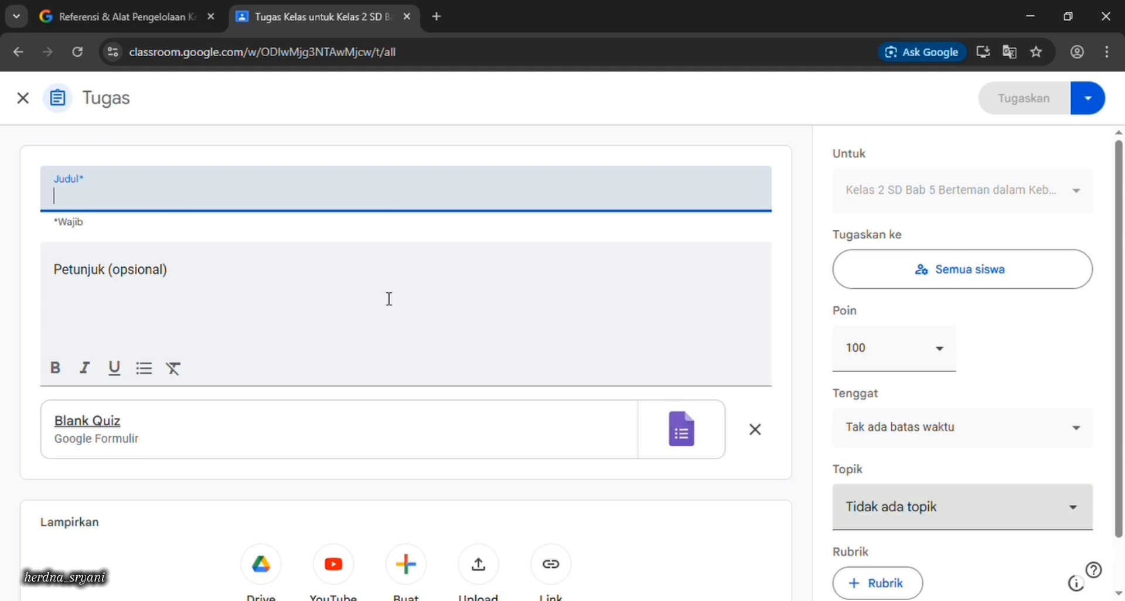
pyautogui.click(162, 208)
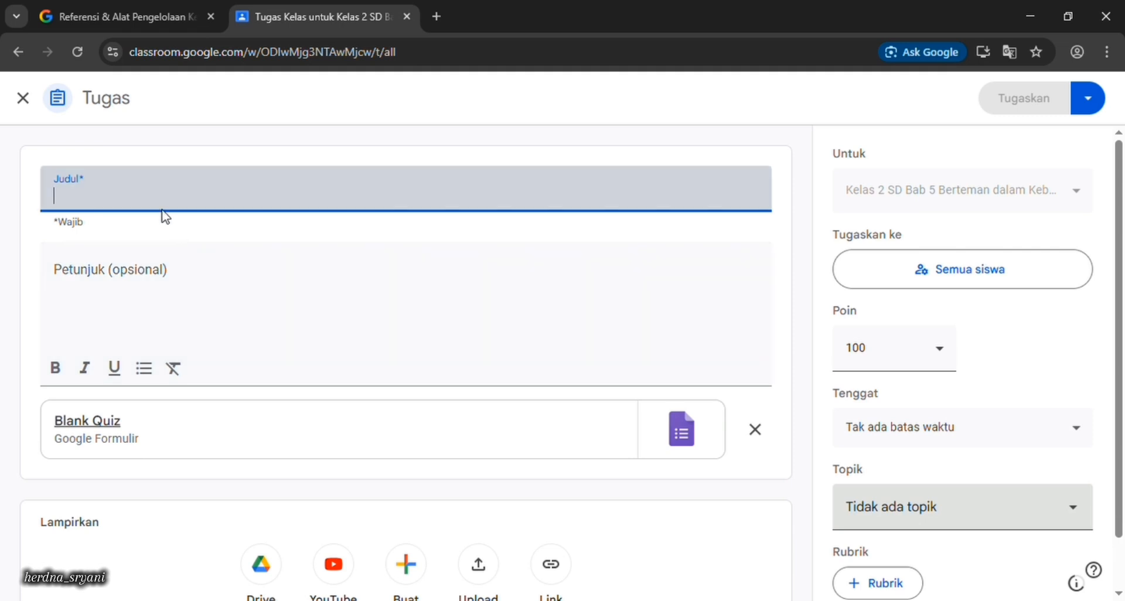
pyautogui.write('Uj')
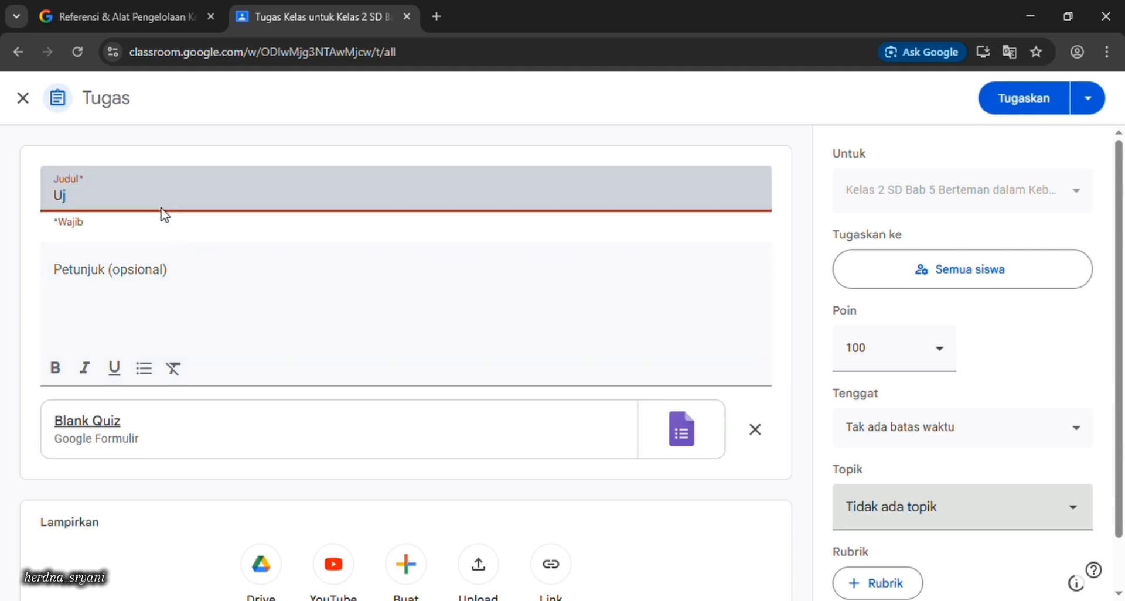
pyautogui.write('i Pemahaman')
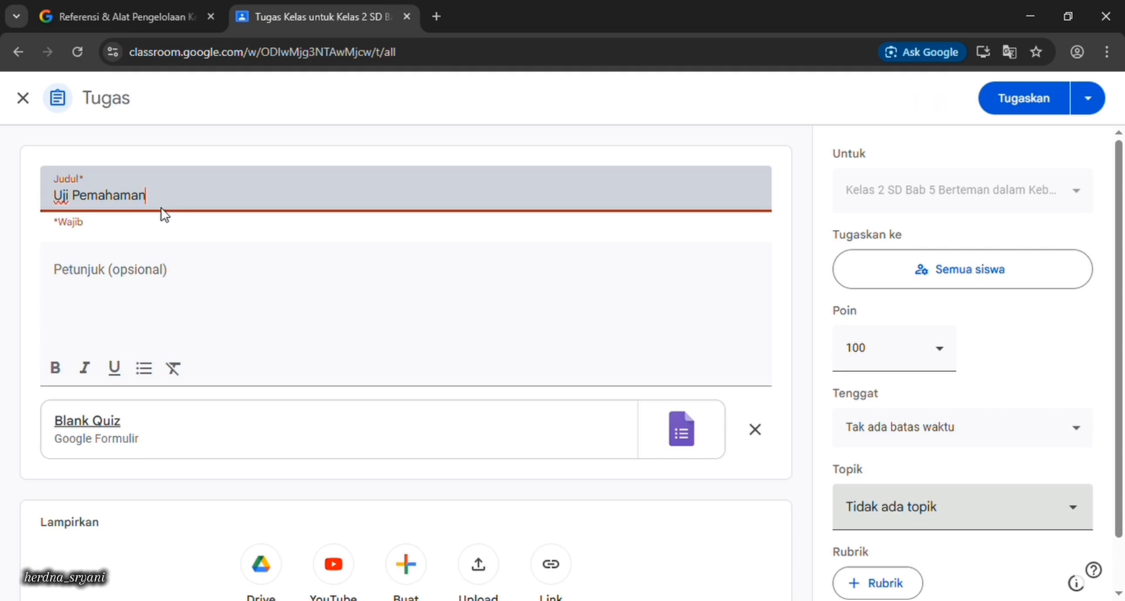
pyautogui.write(' Kata-Kata Ajaib')
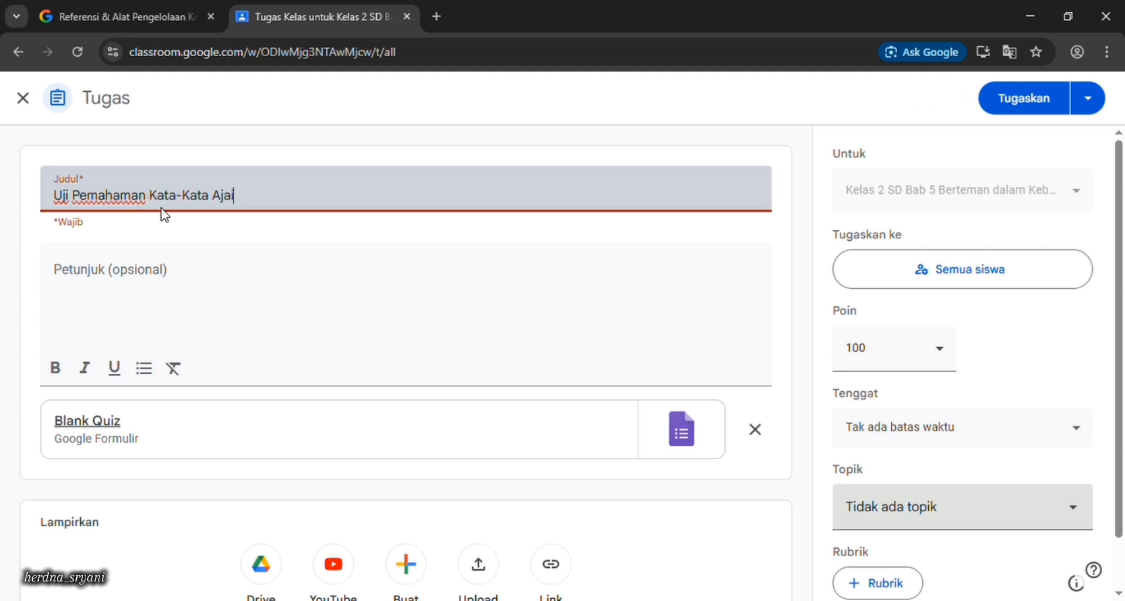
# Enter the quiz assignment instructions "Pilihlah kata ajaib yang tepat untuk melengkapi kalimat dan menjawab pertanyaan berikut!".
pyautogui.click(161, 261)
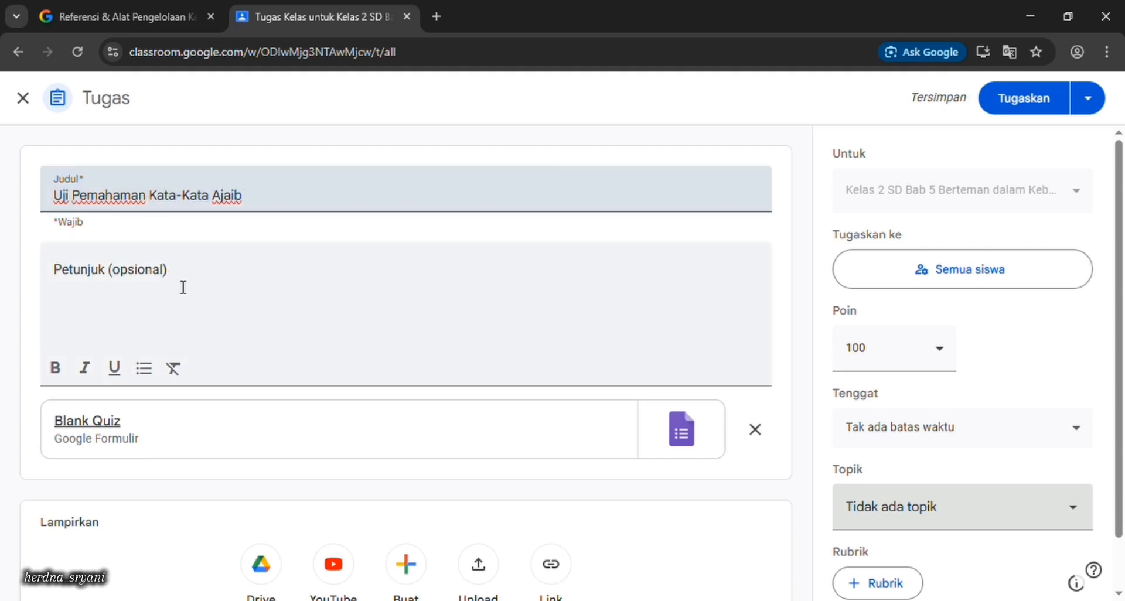
pyautogui.click(175, 283)
pyautogui.write('Pilihlah ')
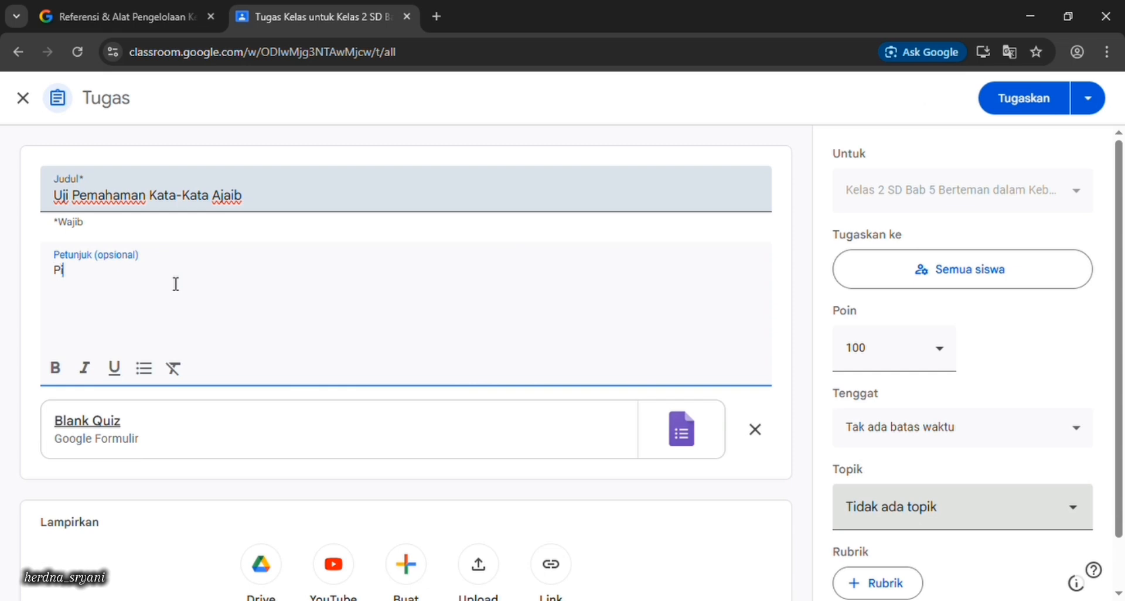
pyautogui.write('kata ajaib yang tepat untuk melengkapi kalimat dan menjawab pertanyaan berikut!')
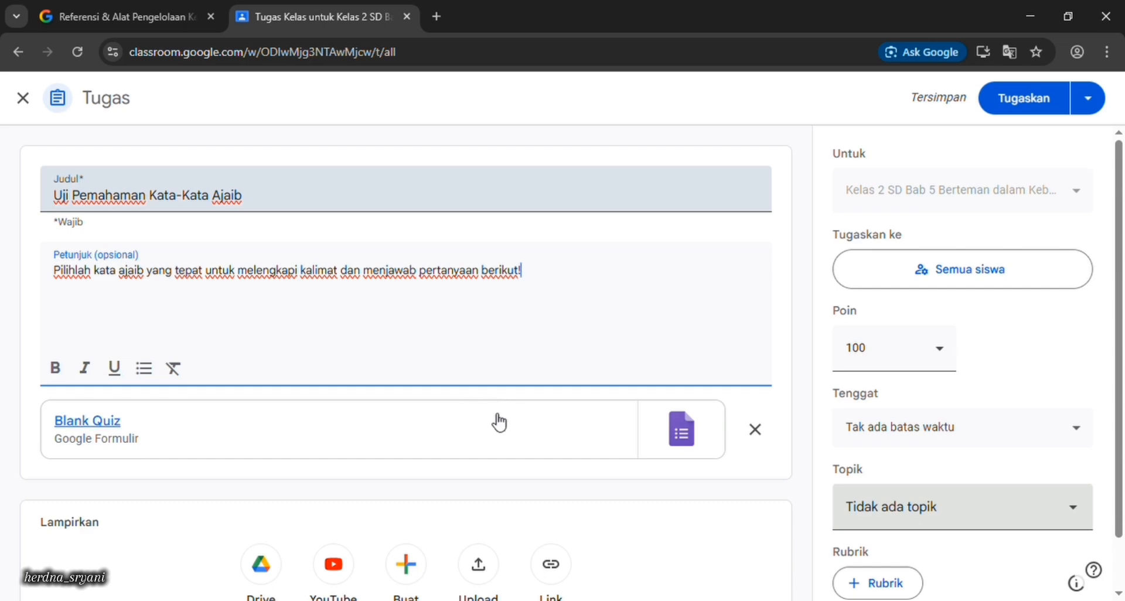
# Open the attached Blank Quiz in Google Forms and change the form's heading to "Uji Pemahaman Kata-Kata Ajaib".
pyautogui.click(101, 421)
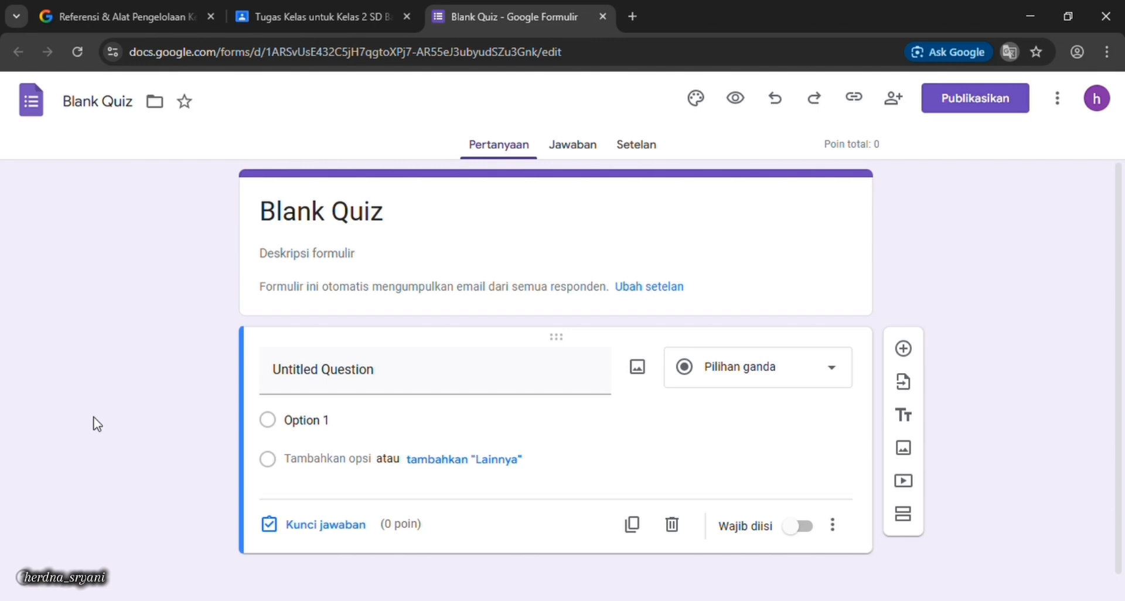
pyautogui.click(527, 213)
pyautogui.click(402, 221)
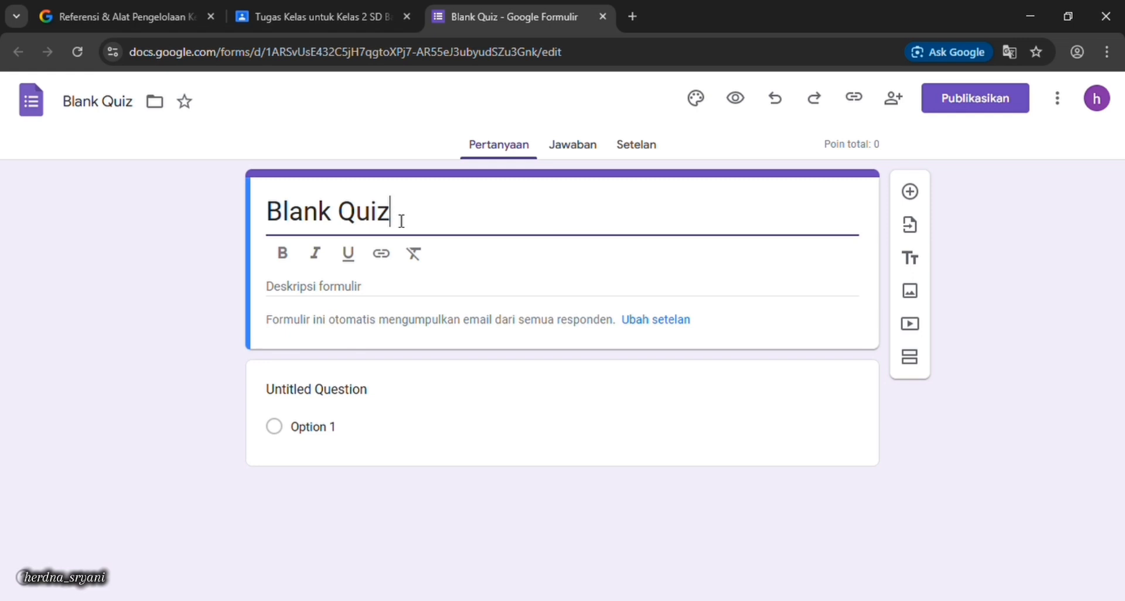
pyautogui.press('BackSpace')
pyautogui.press('BackSpace')
pyautogui.press('BackSpace')
pyautogui.press('BackSpace')
pyautogui.press('BackSpace')
pyautogui.press('BackSpace')
pyautogui.press('BackSpace')
pyautogui.press('BackSpace')
pyautogui.press('BackSpace')
pyautogui.press('BackSpace')
pyautogui.hotkey('ctrl', 'z')
pyautogui.press('BackSpace')
pyautogui.press('BackSpace')
pyautogui.press('BackSpace')
pyautogui.press('BackSpace')
pyautogui.press('BackSpace')
pyautogui.press('BackSpace')
pyautogui.press('BackSpace')
pyautogui.press('BackSpace')
pyautogui.press('BackSpace')
pyautogui.press('BackSpace')
pyautogui.write('Uji Pem')
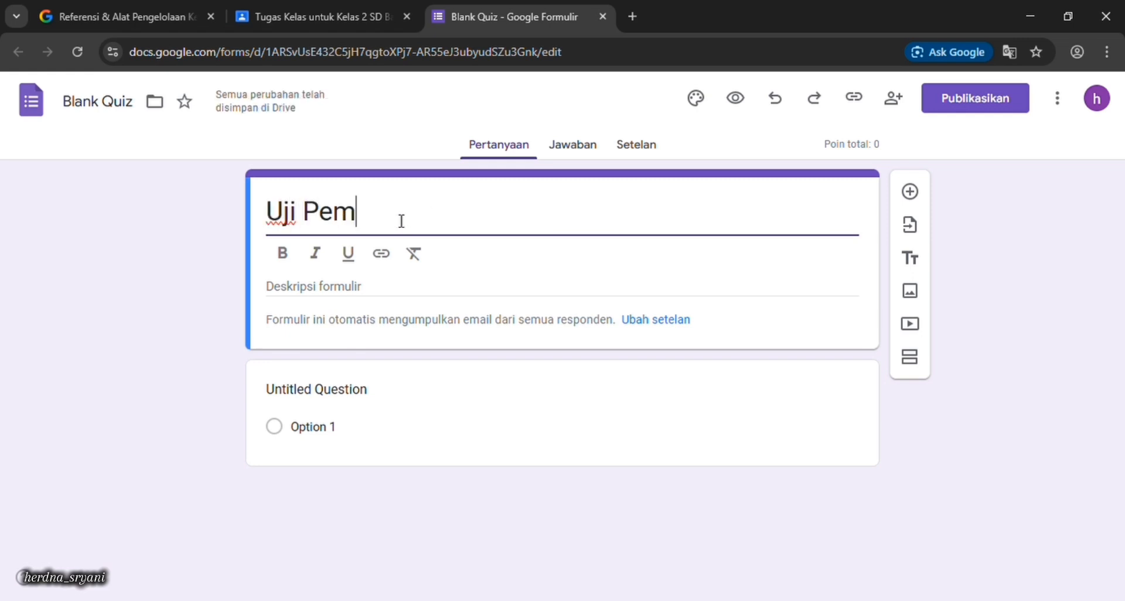
pyautogui.write('ahaman Kata-')
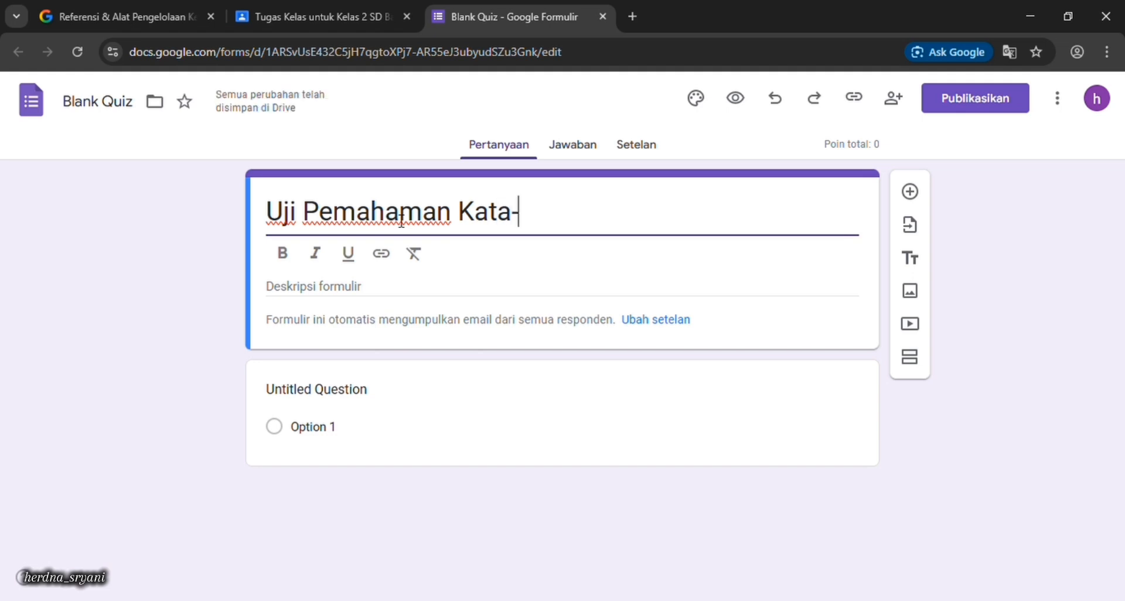
pyautogui.write('Kata Ajaib')
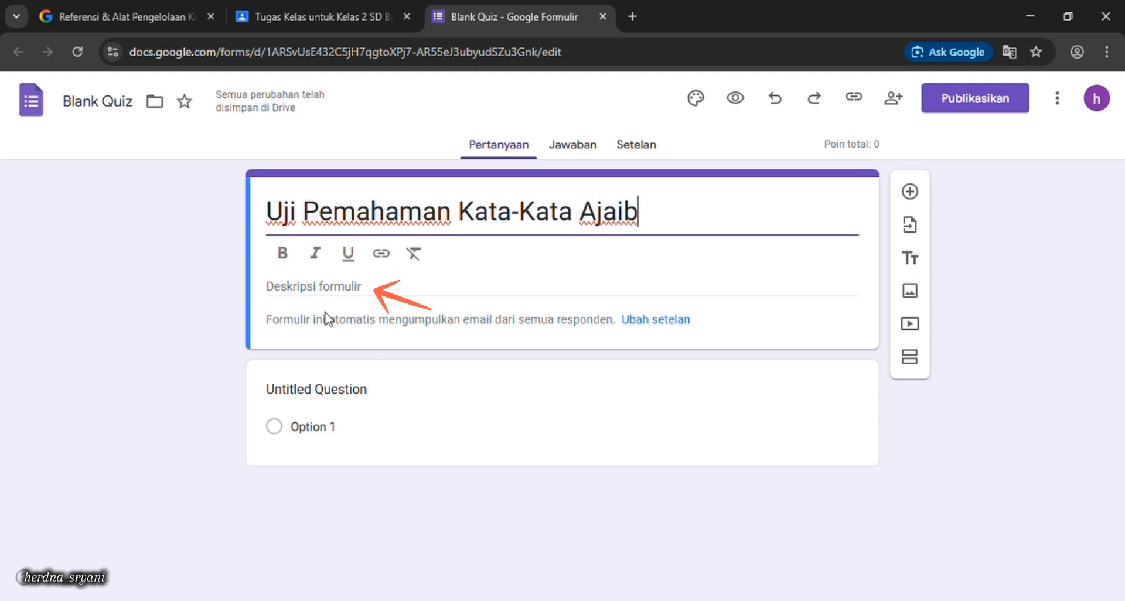
# Copy the instruction sentence from the Classroom quiz assignment into the form's description.
pyautogui.click(307, 293)
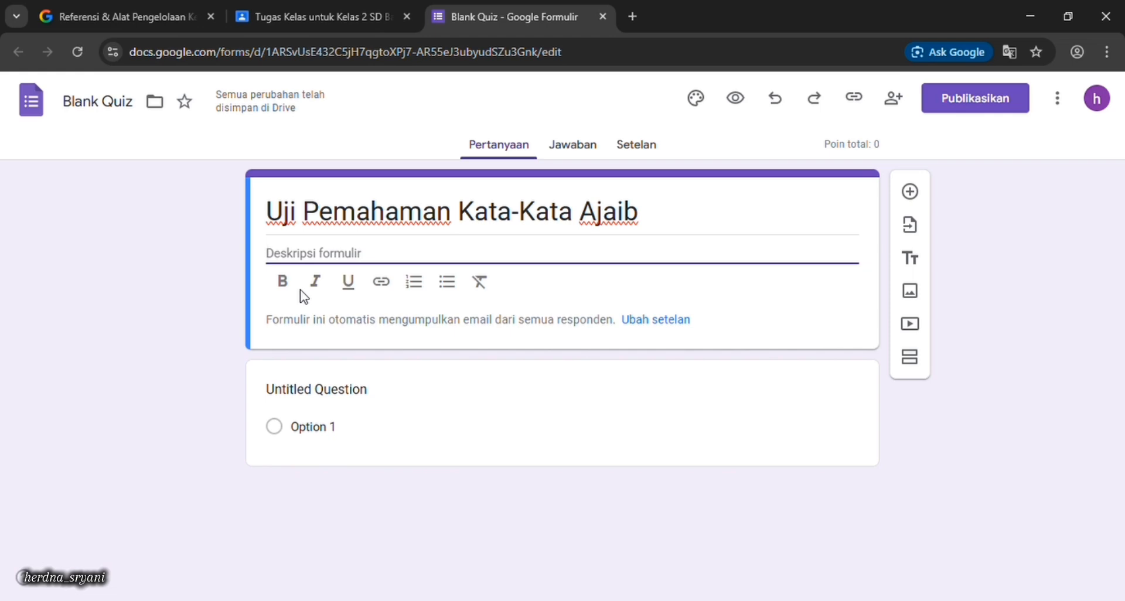
pyautogui.click(301, 18)
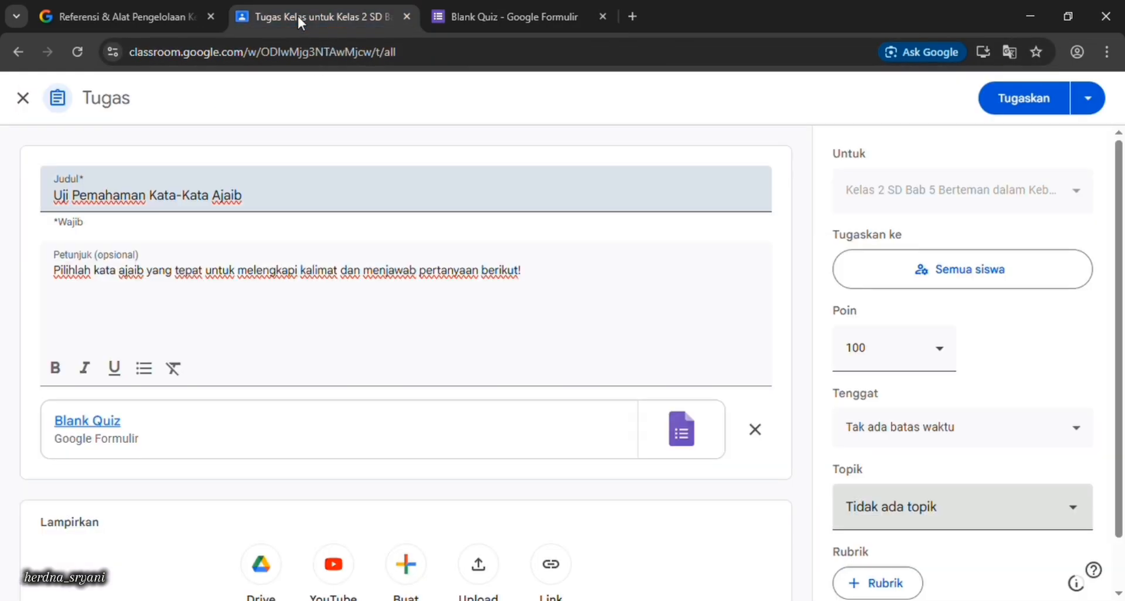
pyautogui.moveTo(54, 272); pyautogui.dragTo(540, 295)
pyautogui.hotkey('ctrl', 'c')
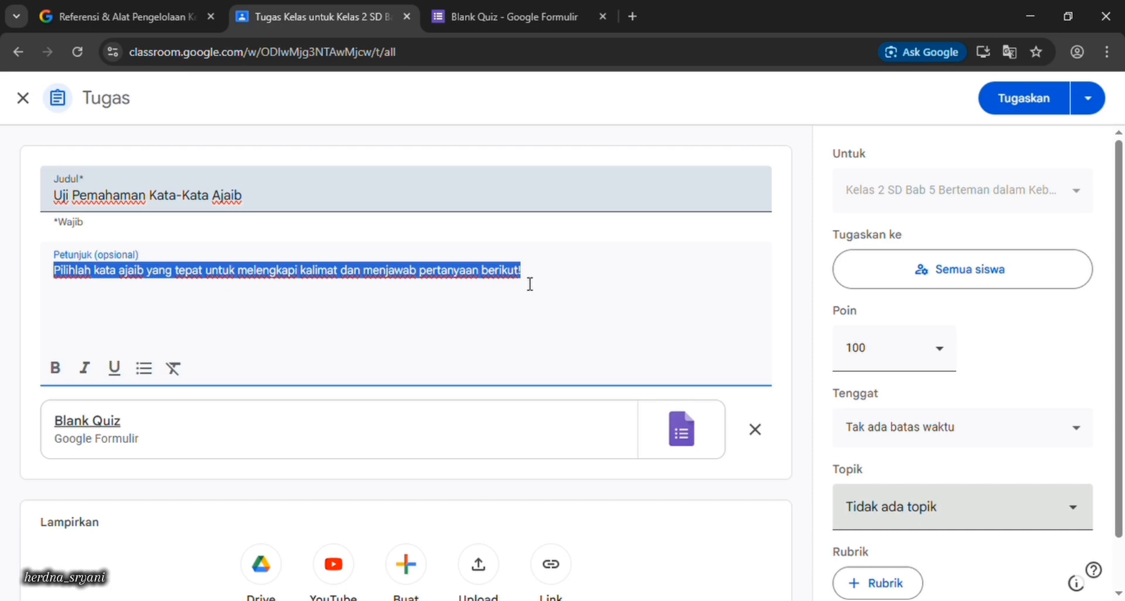
pyautogui.click(477, 16)
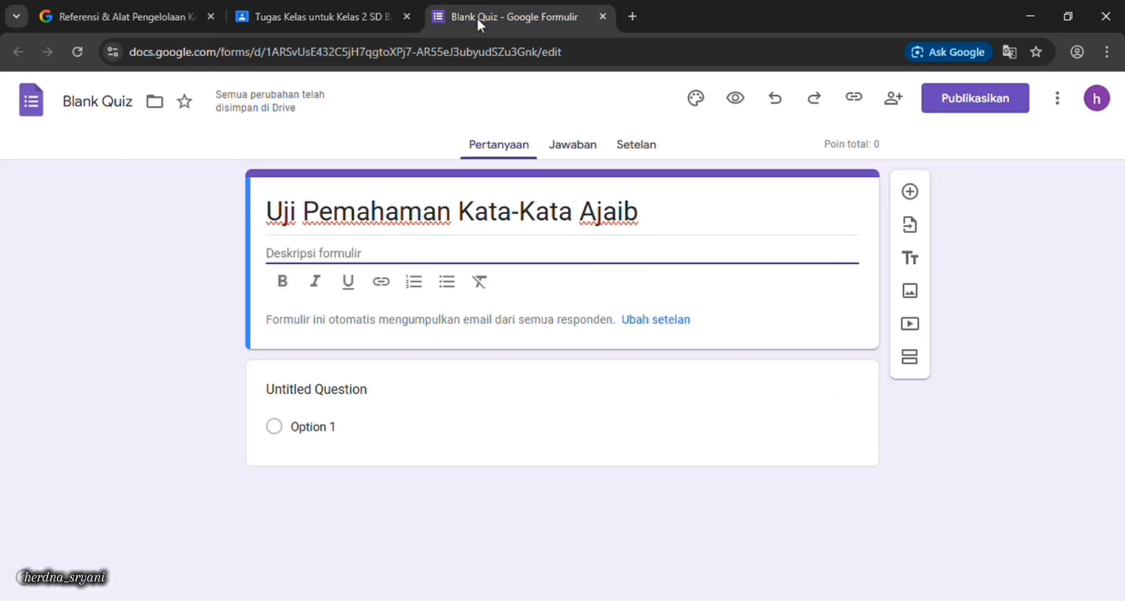
pyautogui.hotkey('ctrl', 'v')
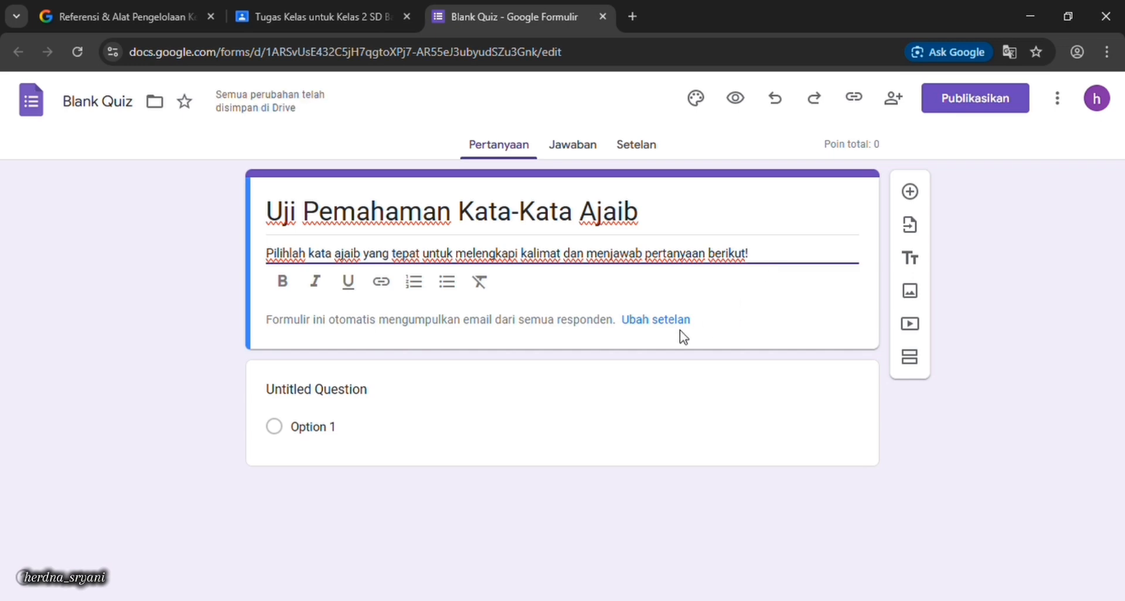
# Replace the placeholder question text with "1. Saat ingin melewati orng yang sedang duduk di depan pintu, kita harus berkata...".
pyautogui.click(320, 403)
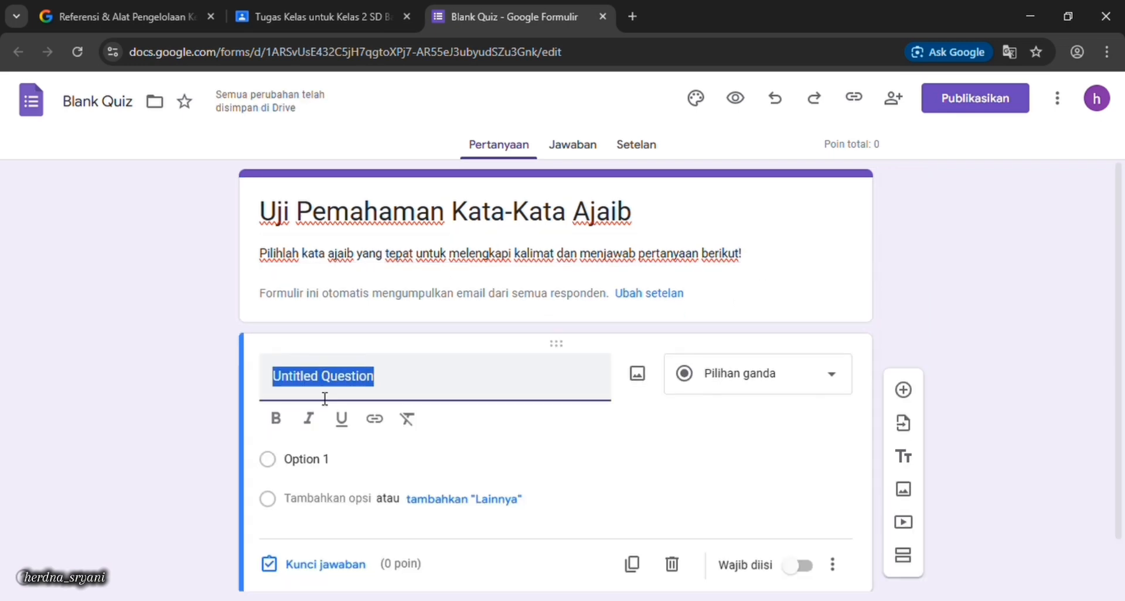
pyautogui.click(396, 385)
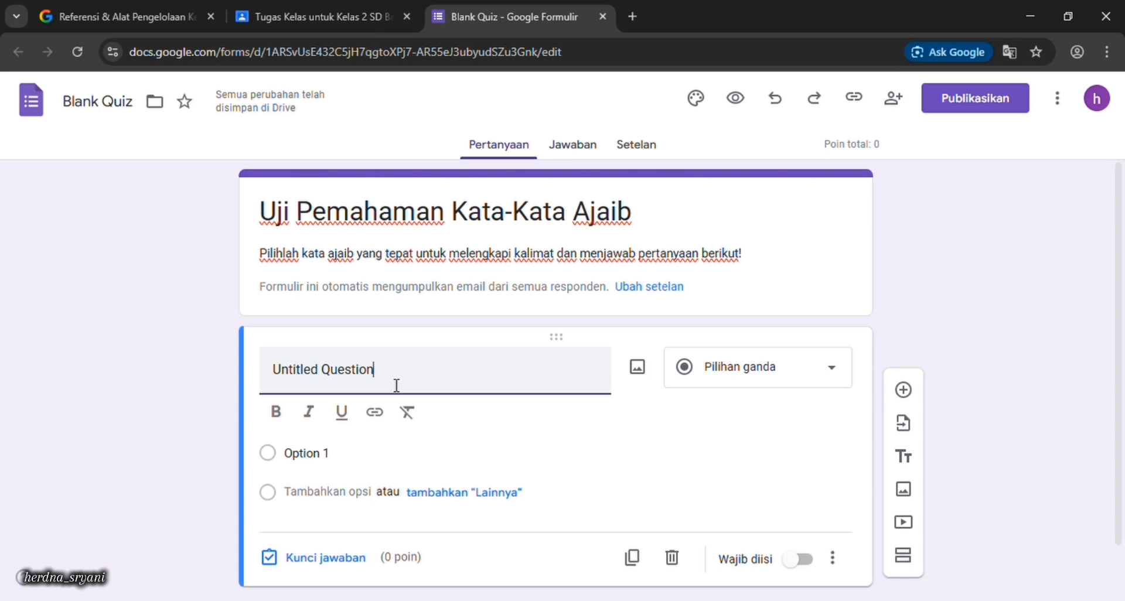
pyautogui.press('BackSpace')
pyautogui.press('BackSpace')
pyautogui.press('BackSpace')
pyautogui.press('BackSpace')
pyautogui.press('BackSpace')
pyautogui.press('BackSpace')
pyautogui.press('BackSpace')
pyautogui.press('BackSpace')
pyautogui.press('BackSpace')
pyautogui.press('BackSpace')
pyautogui.press('BackSpace')
pyautogui.press('BackSpace')
pyautogui.press('BackSpace')
pyautogui.press('BackSpace')
pyautogui.press('BackSpace')
pyautogui.press('BackSpace')
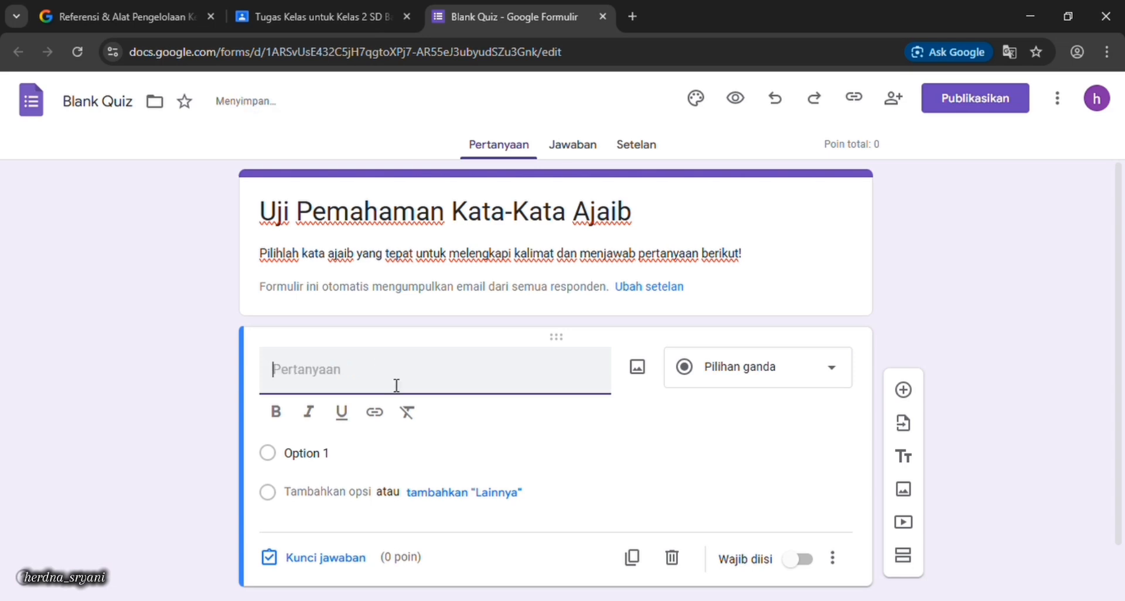
pyautogui.write('1.')
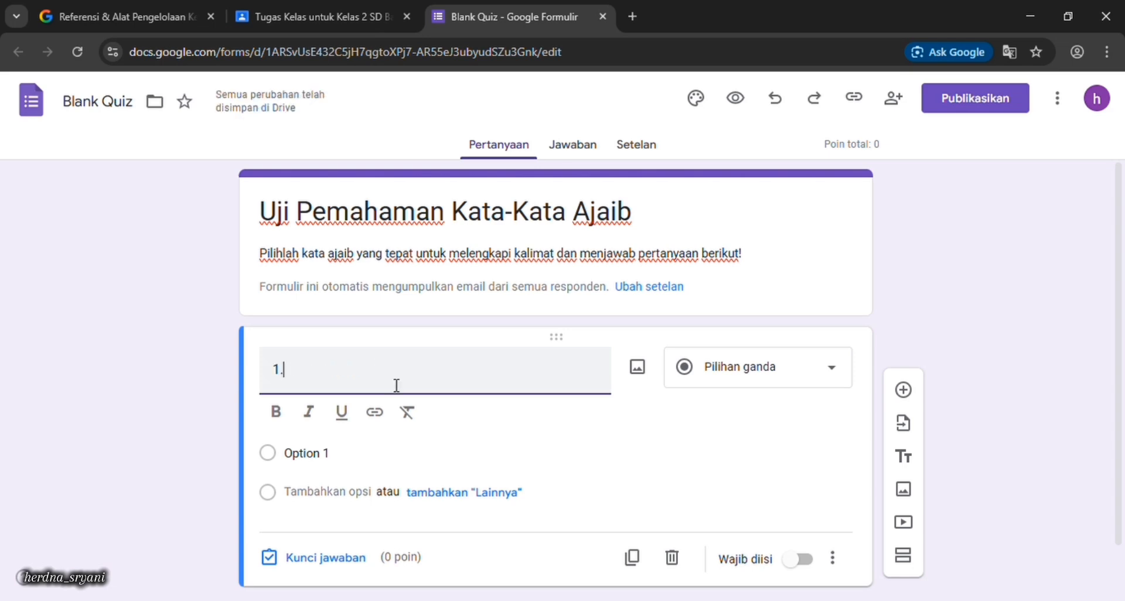
pyautogui.write(' Saat')
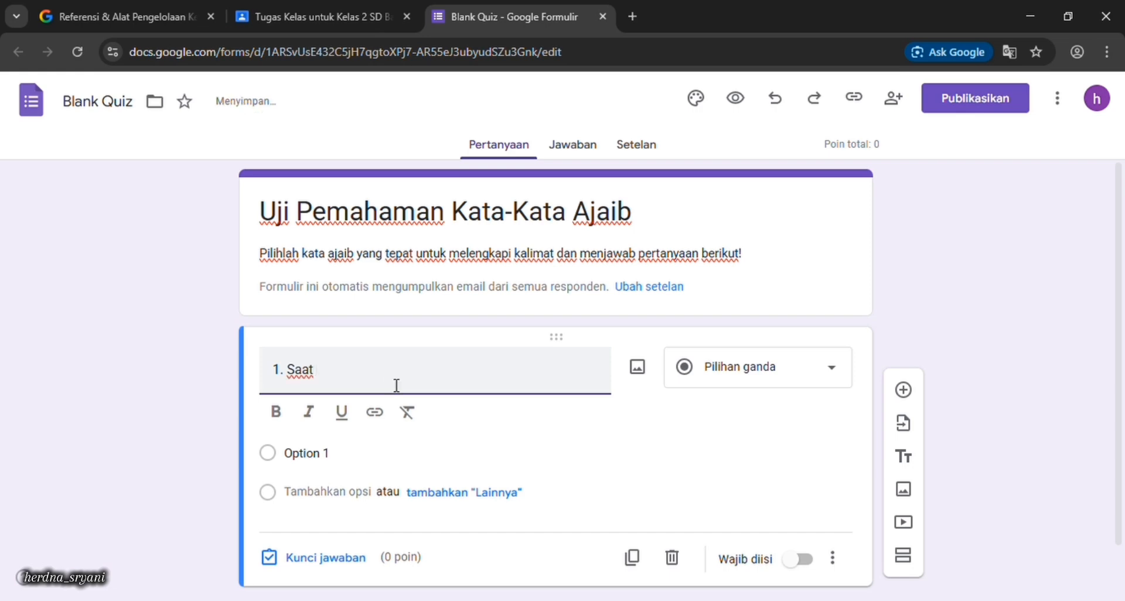
pyautogui.write(' ingin melewati ')
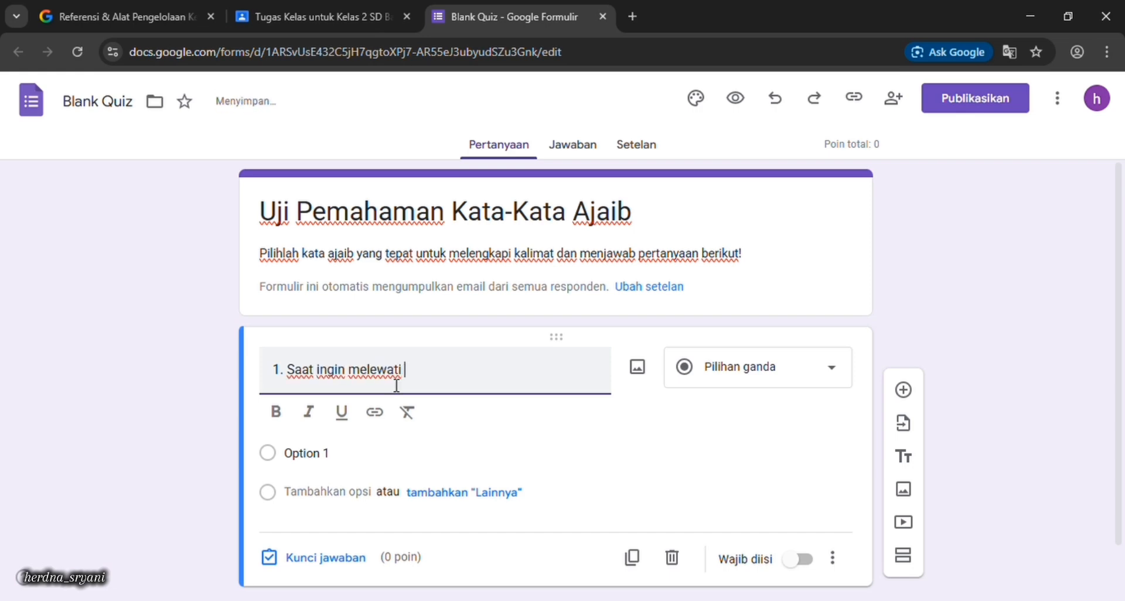
pyautogui.write('orng yang sedang')
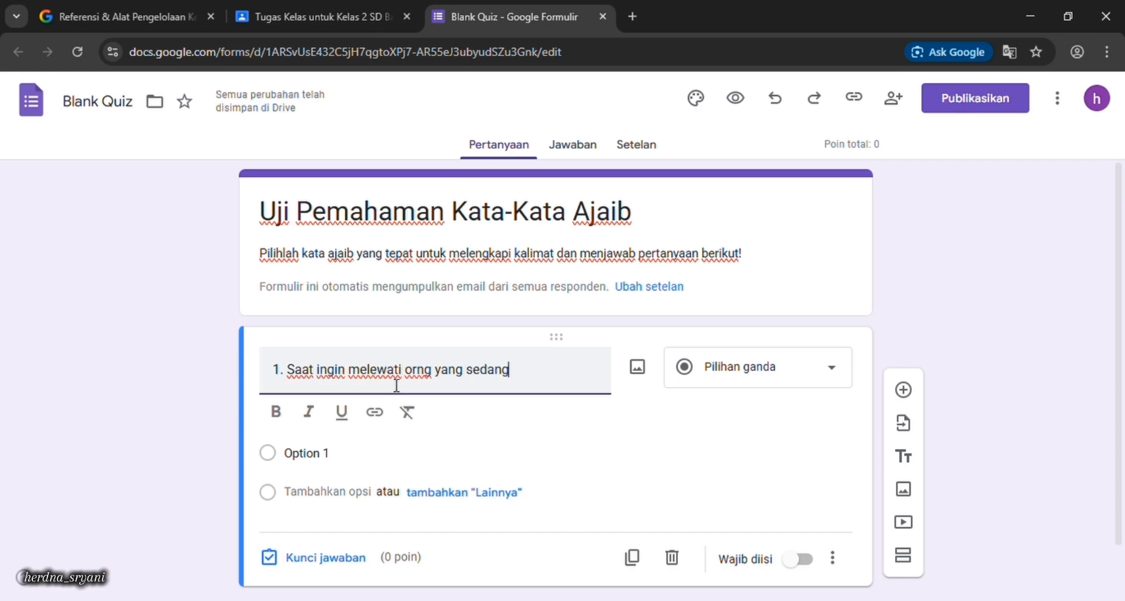
pyautogui.write(' duduk di depan pintu')
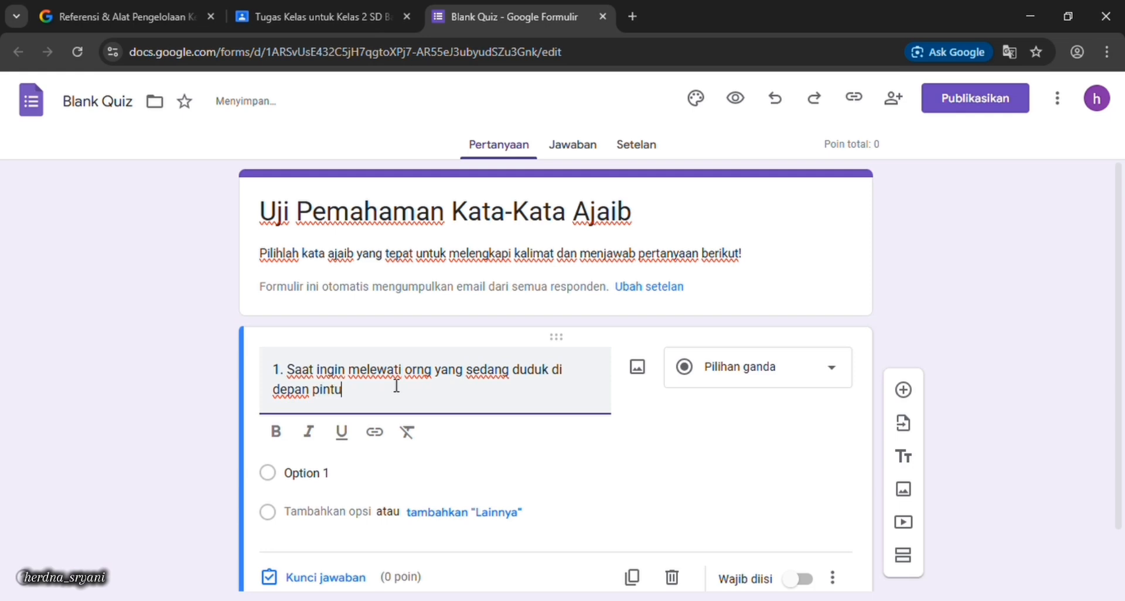
pyautogui.write(', kita harus ')
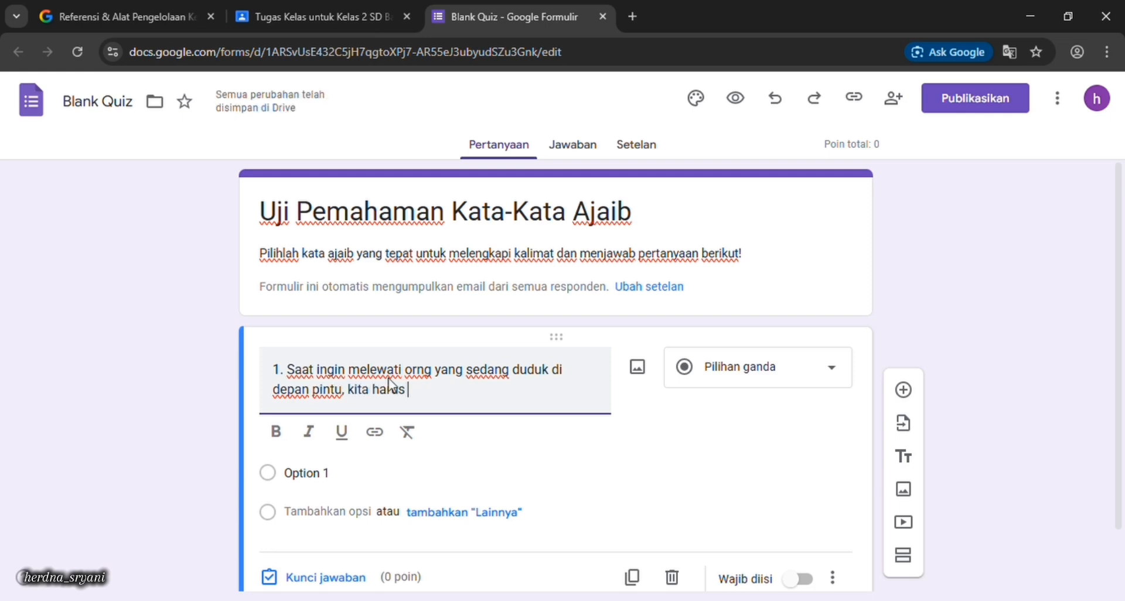
pyautogui.write('berkata...')
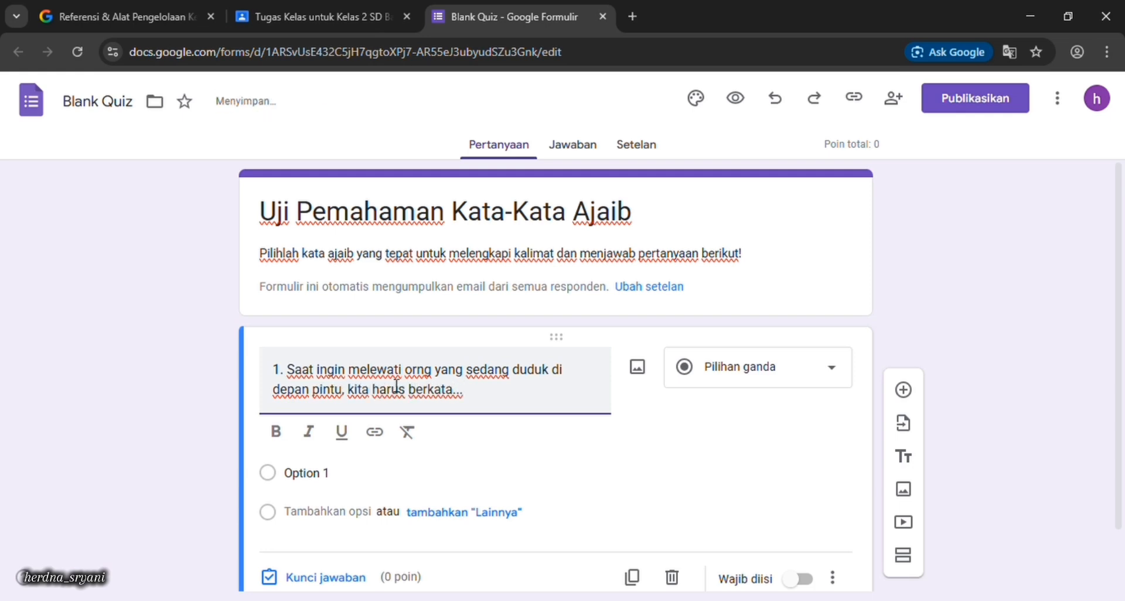
# Replace the placeholder answer option of question 1 with "a. Maaf".
pyautogui.click(311, 481)
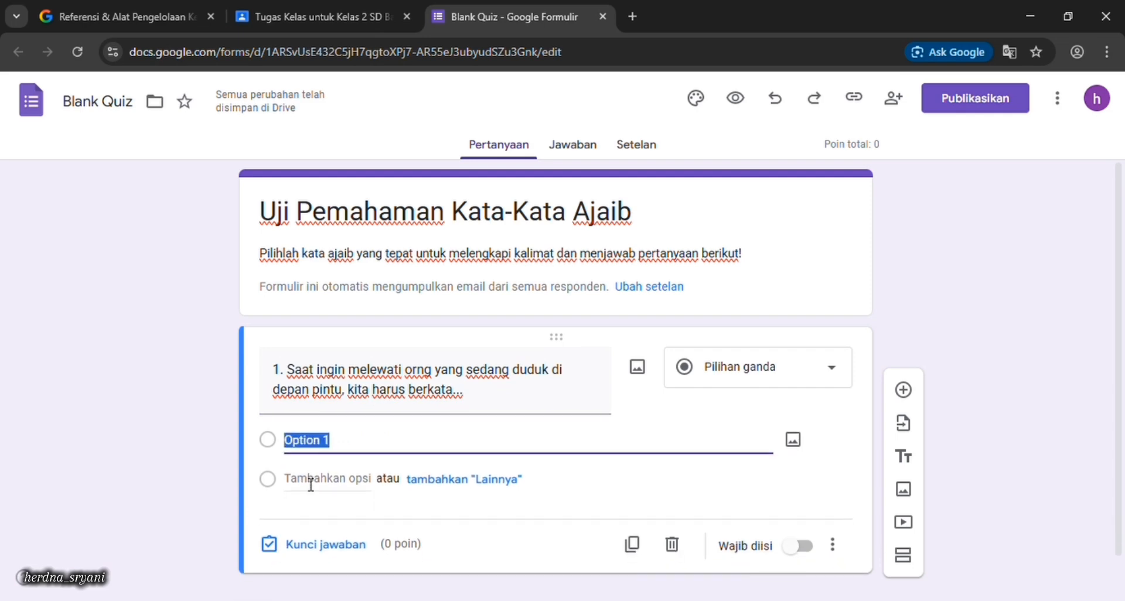
pyautogui.click(367, 450)
pyautogui.press('BackSpace')
pyautogui.press('BackSpace')
pyautogui.press('BackSpace')
pyautogui.press('BackSpace')
pyautogui.press('BackSpace')
pyautogui.press('BackSpace')
pyautogui.press('BackSpace')
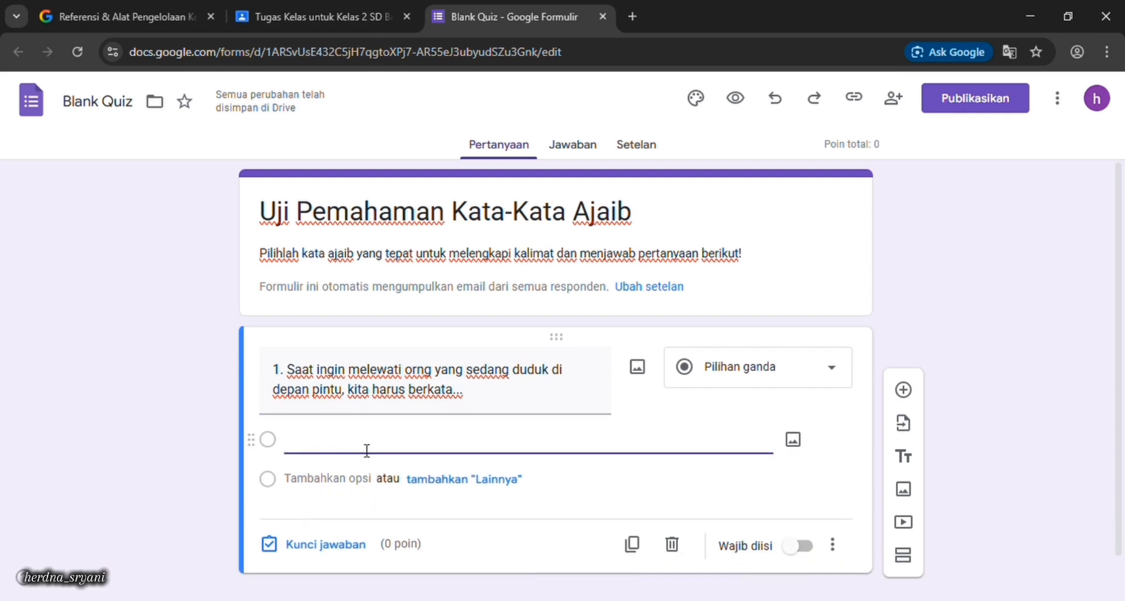
pyautogui.write('a. Maaf')
pyautogui.press('Return')
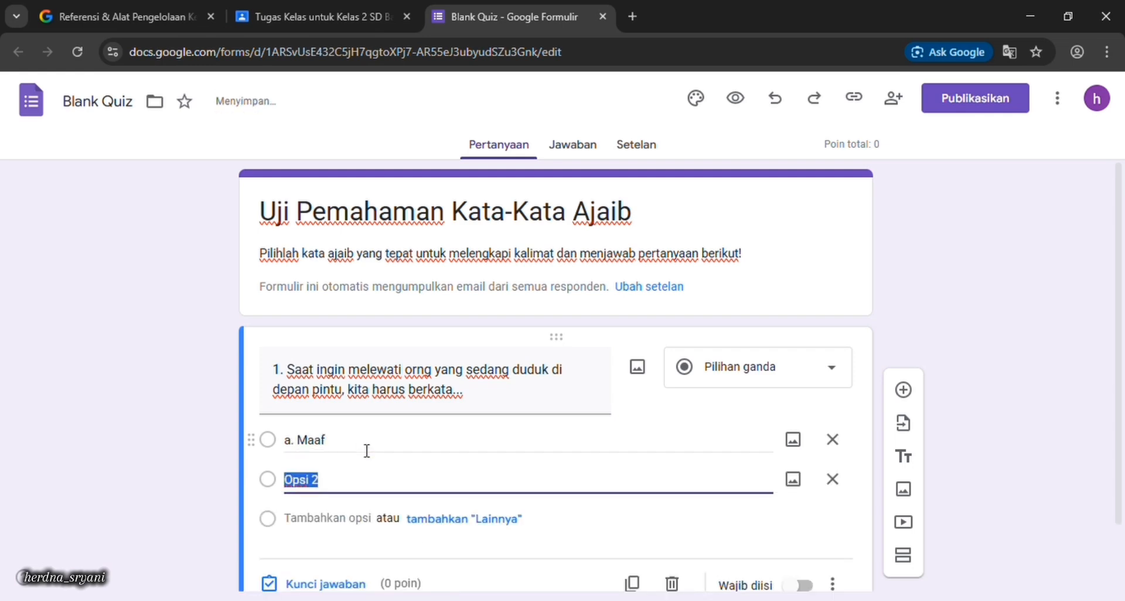
# Add the answer options "b. Tolong" and "c. Permisi" to question 1.
pyautogui.press('BackSpace')
pyautogui.write('Tol')
pyautogui.press('BackSpace')
pyautogui.press('BackSpace')
pyautogui.press('BackSpace')
pyautogui.write('b. Tolong')
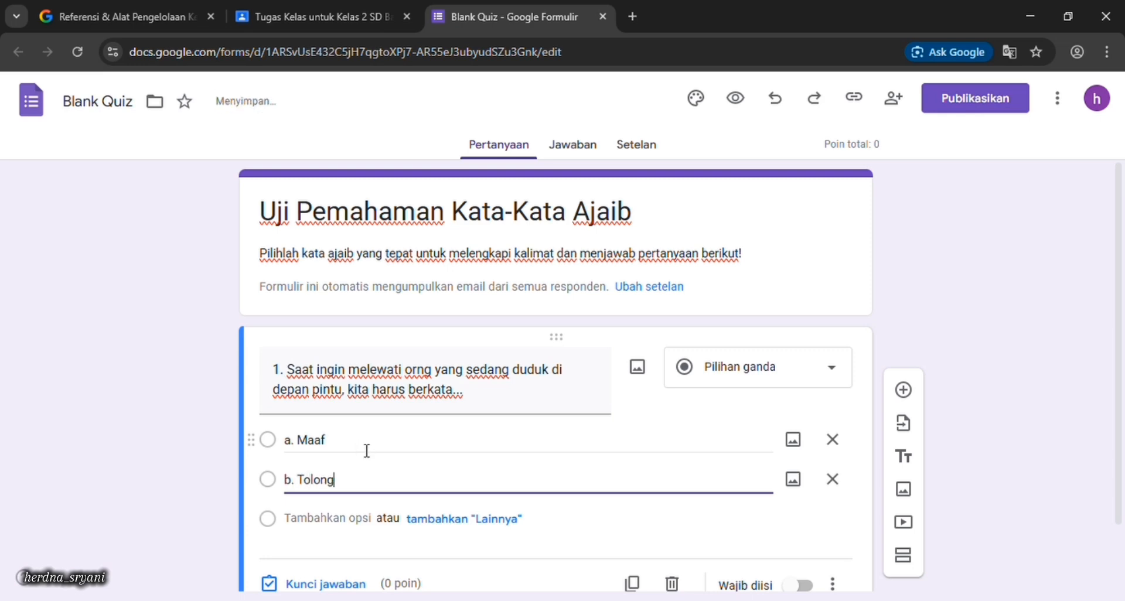
pyautogui.press('Return')
pyautogui.write('c')
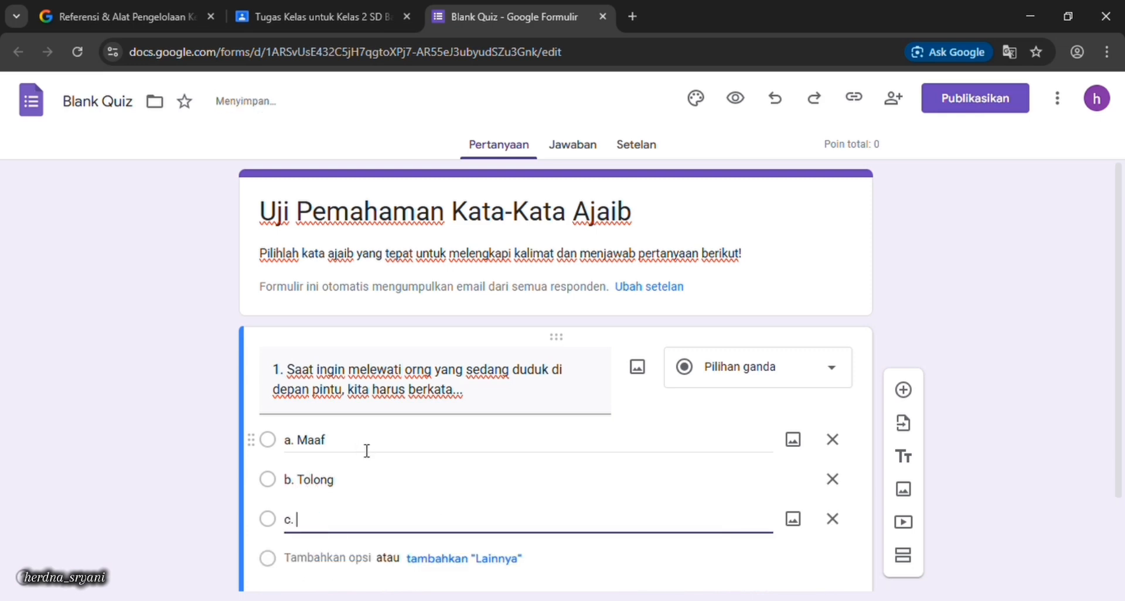
pyautogui.write('. Permisi')
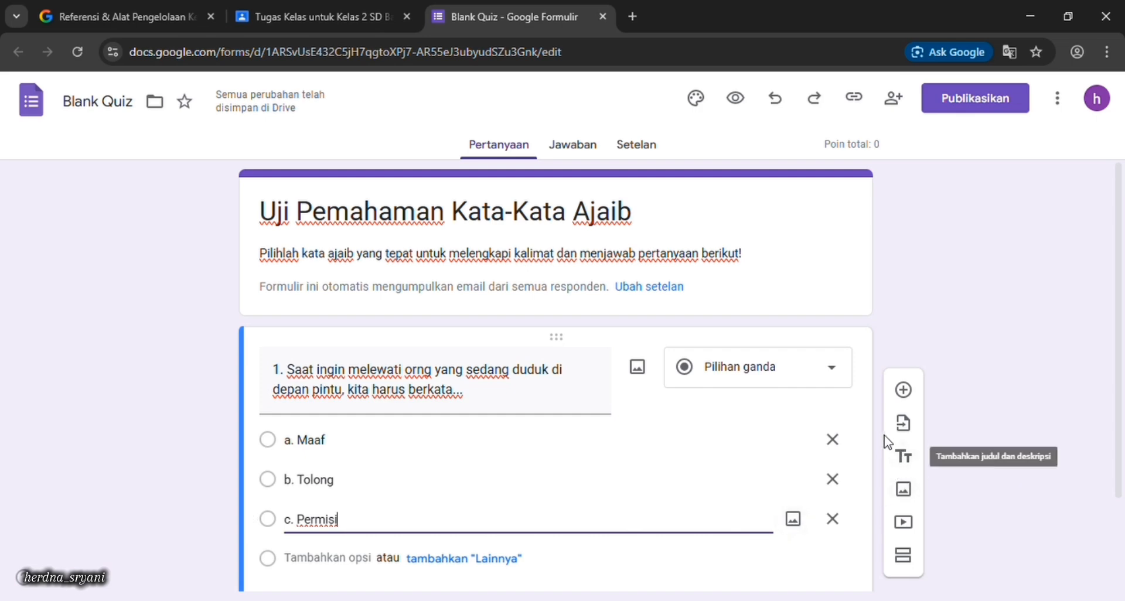
# Add a second question reading '2. Ibu berkata, "... bantu Ibu melipat pakaian ini, ya', ending with the child's name and an exclamation mark.
pyautogui.click(905, 394)
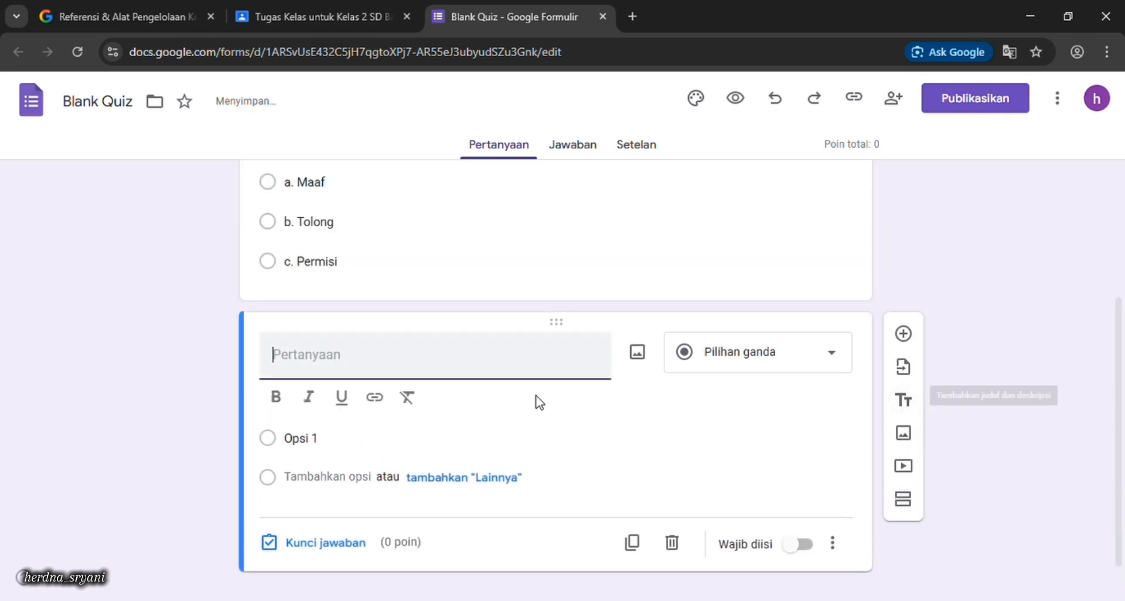
pyautogui.write('2. ')
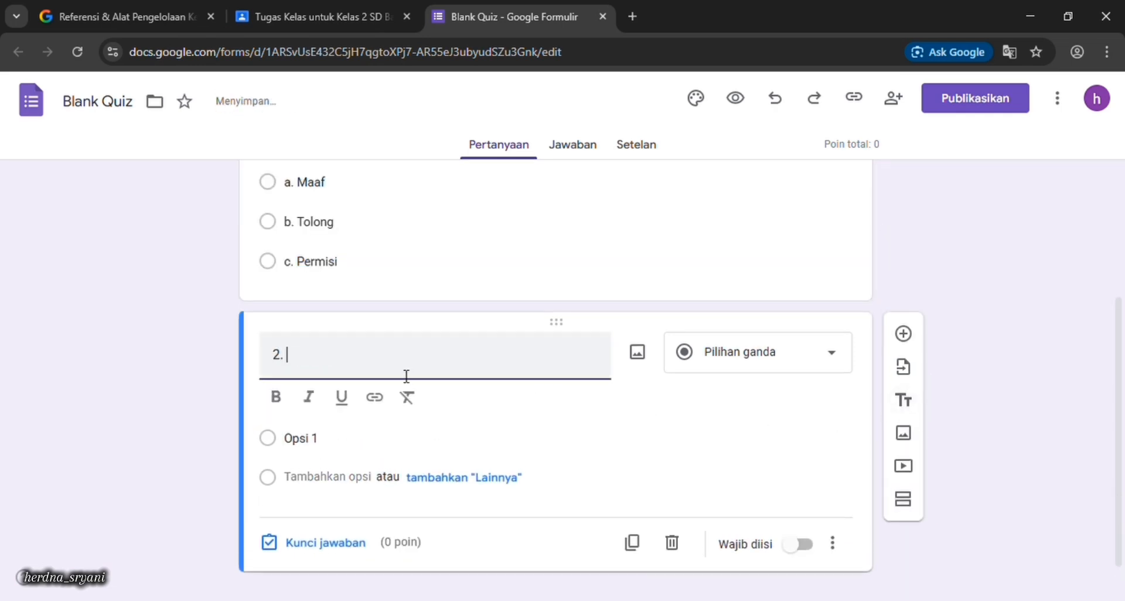
pyautogui.write('Ibu berkata, ')
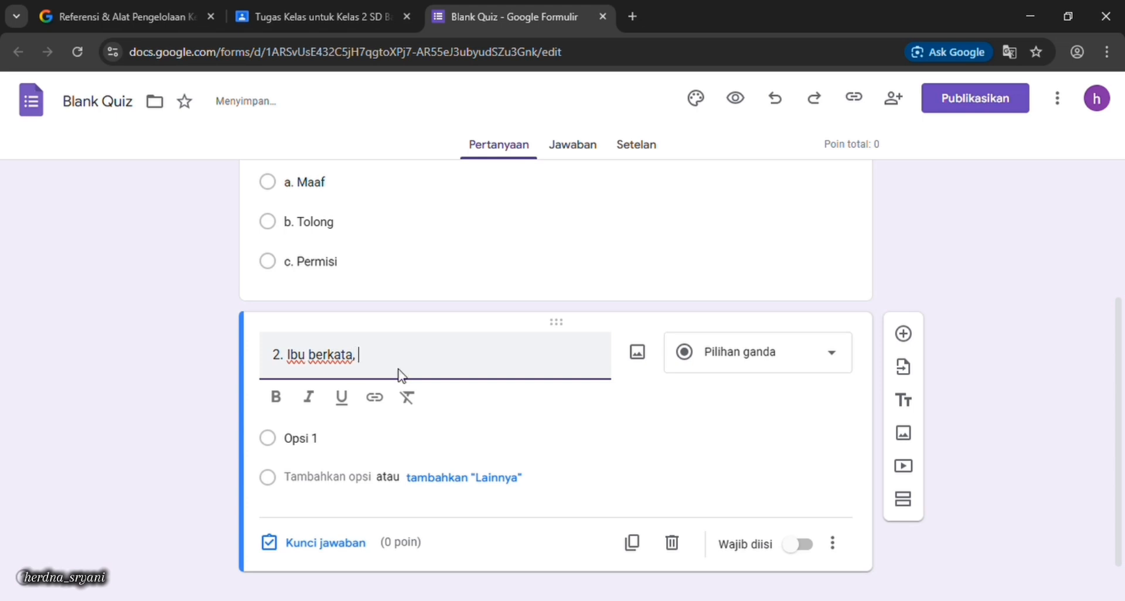
pyautogui.write('"... bantu I')
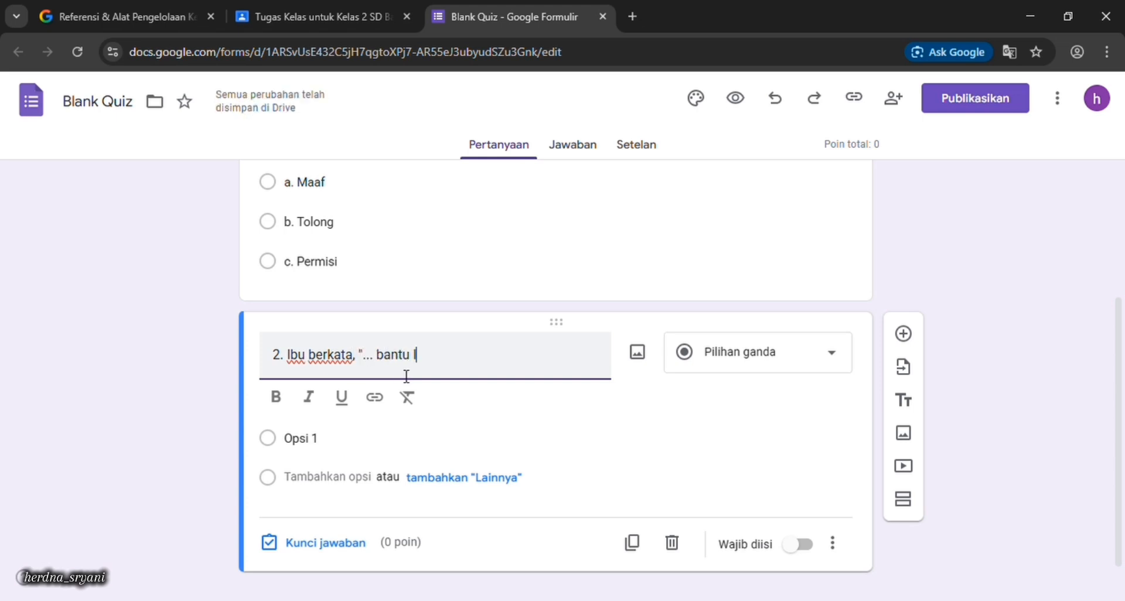
pyautogui.write('bu melipat pakaian')
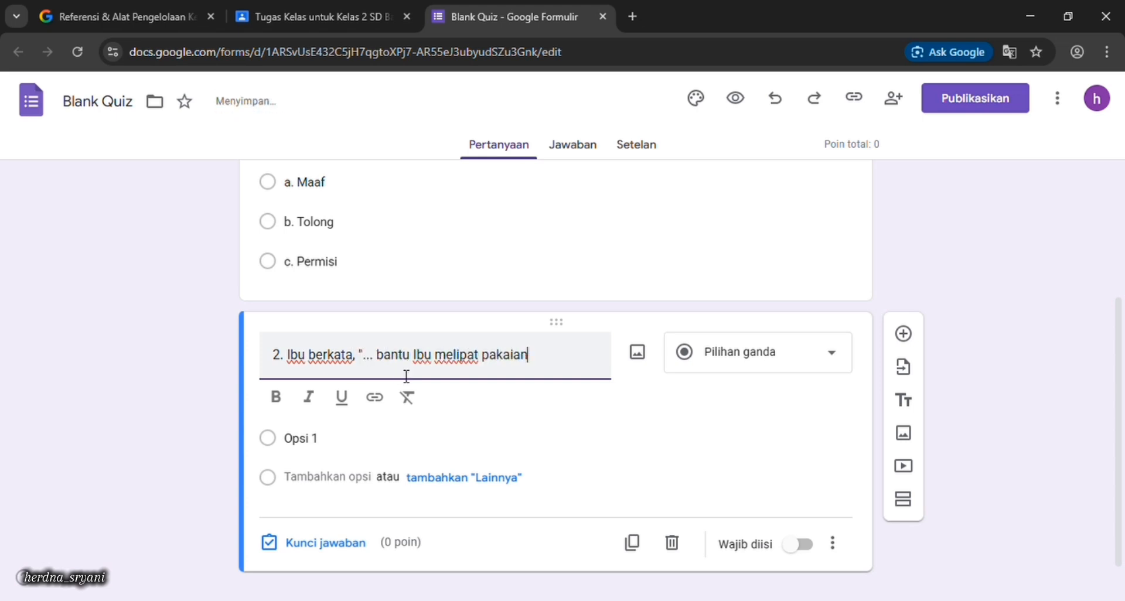
pyautogui.write(' ini, ya Sari!')
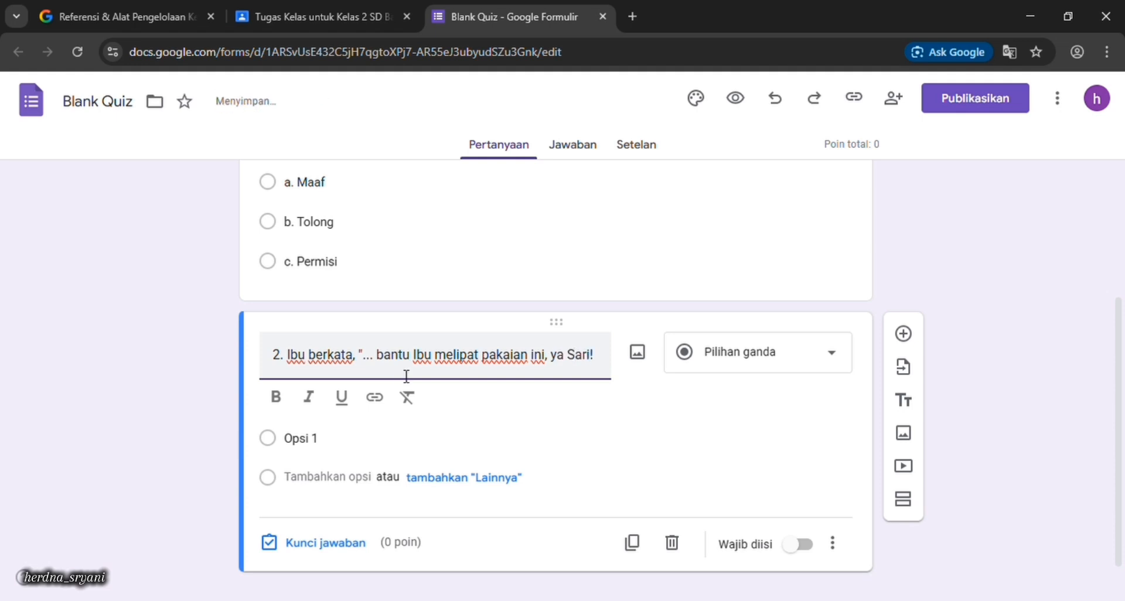
# Give question 2 the answer options "a. Maaf", "b. Tolong" and "c. Silakan".
pyautogui.click(320, 437)
pyautogui.press('BackSpace')
pyautogui.write('a.')
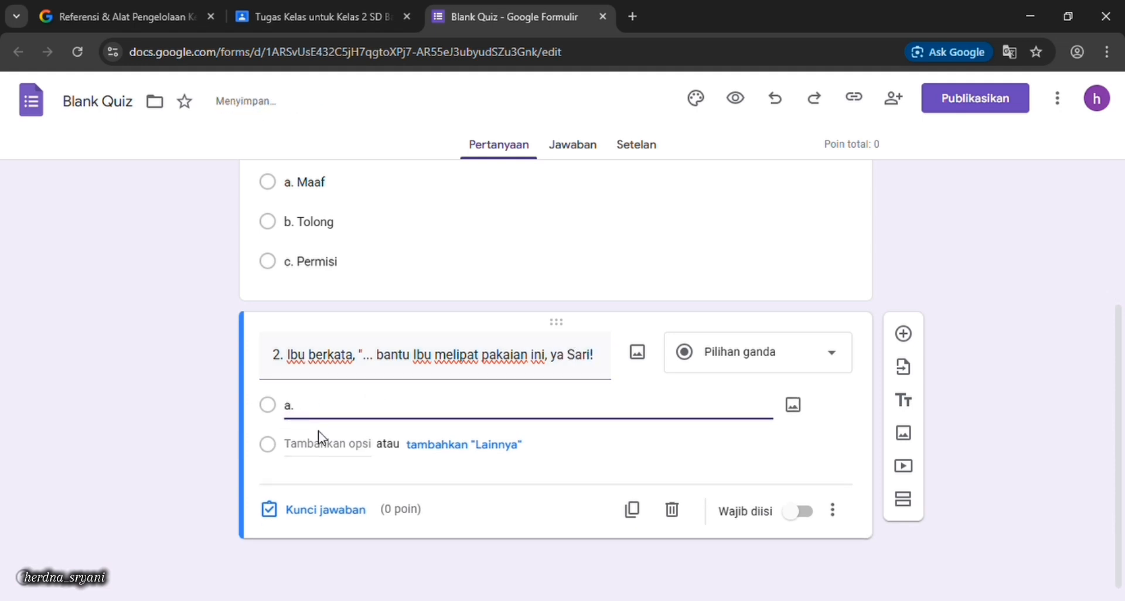
pyautogui.write(' Maaf')
pyautogui.press('Return')
pyautogui.write('b.')
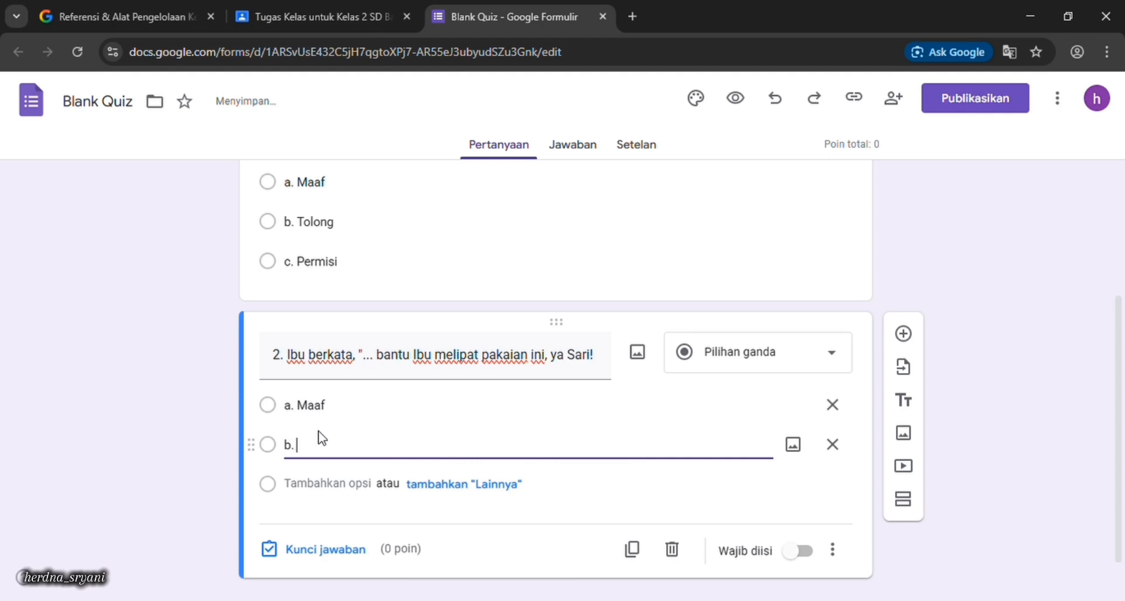
pyautogui.write(' Tolong')
pyautogui.press('Return')
pyautogui.write('c.')
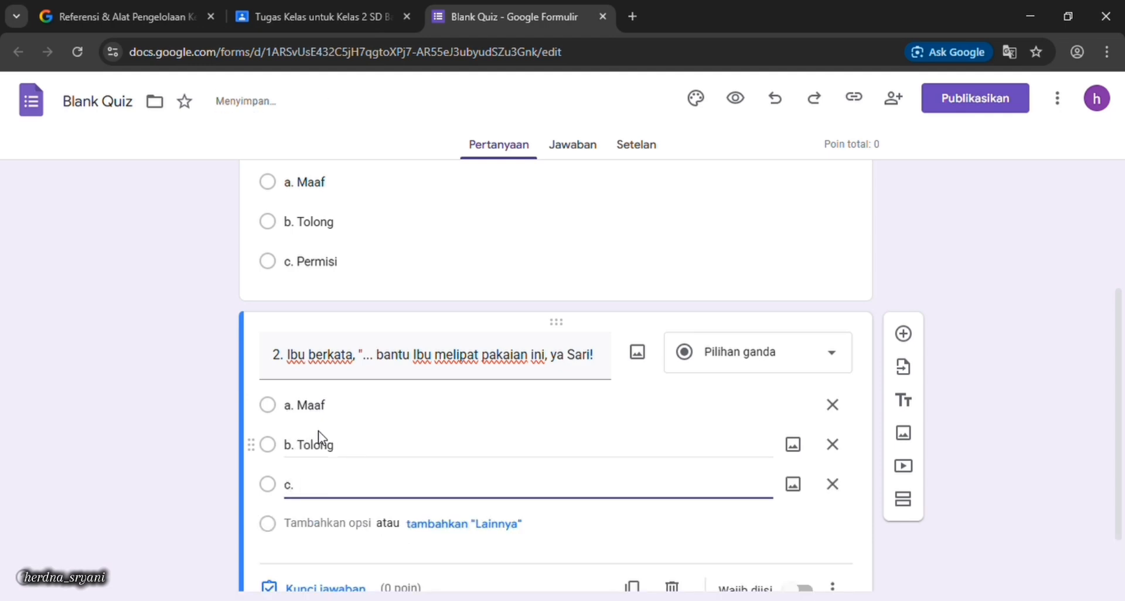
pyautogui.write(' Silakan')
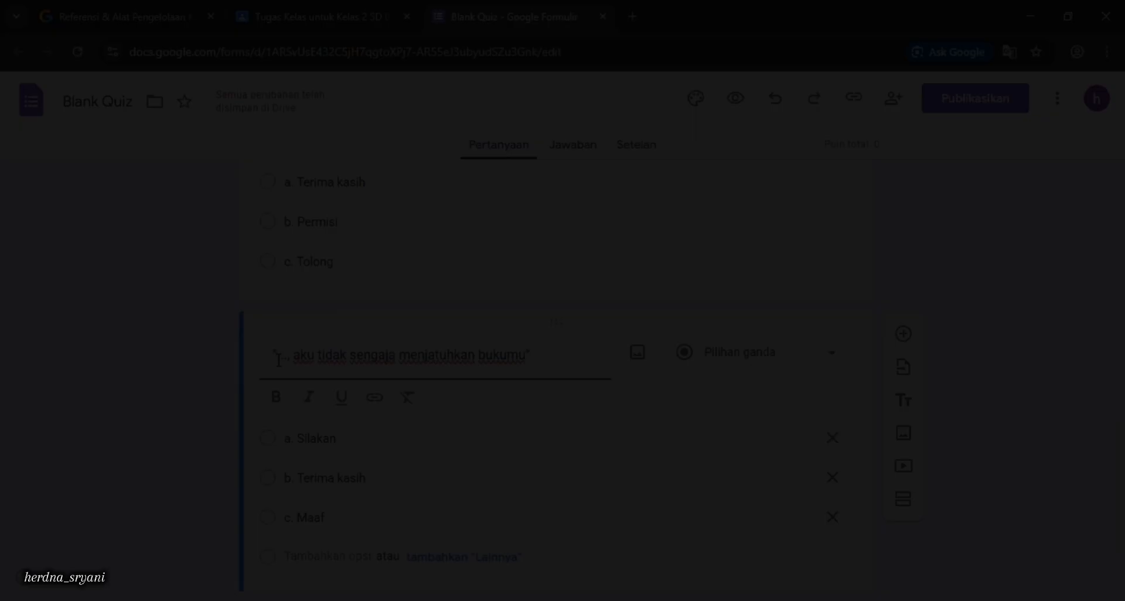
# Put the number "5." in front of the question '"..., aku tidak sengaja menjatuhkan bukumu"'.
pyautogui.write('5.')
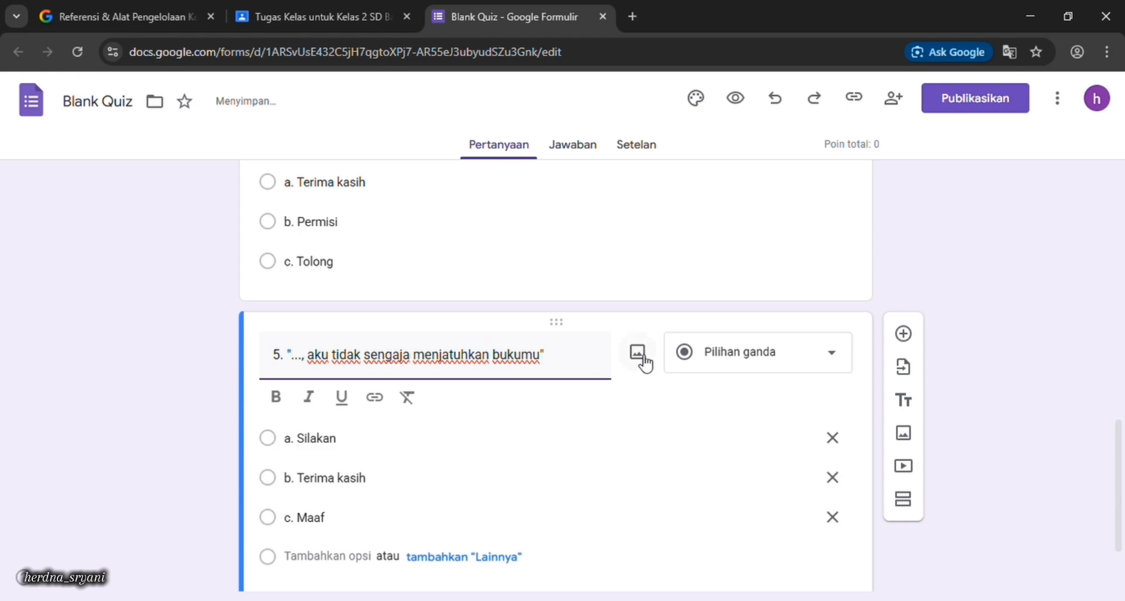
# Return to question 1 and choose Pilihan ganda as its question type.
pyautogui.moveTo(1120, 454); pyautogui.dragTo(1093, 216)
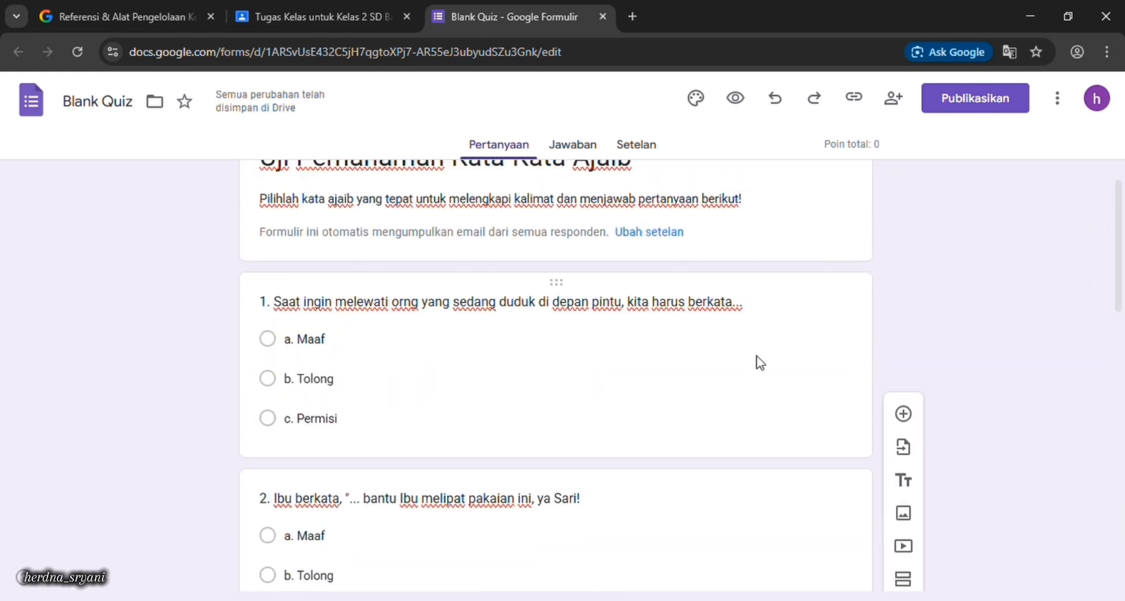
pyautogui.click(741, 390)
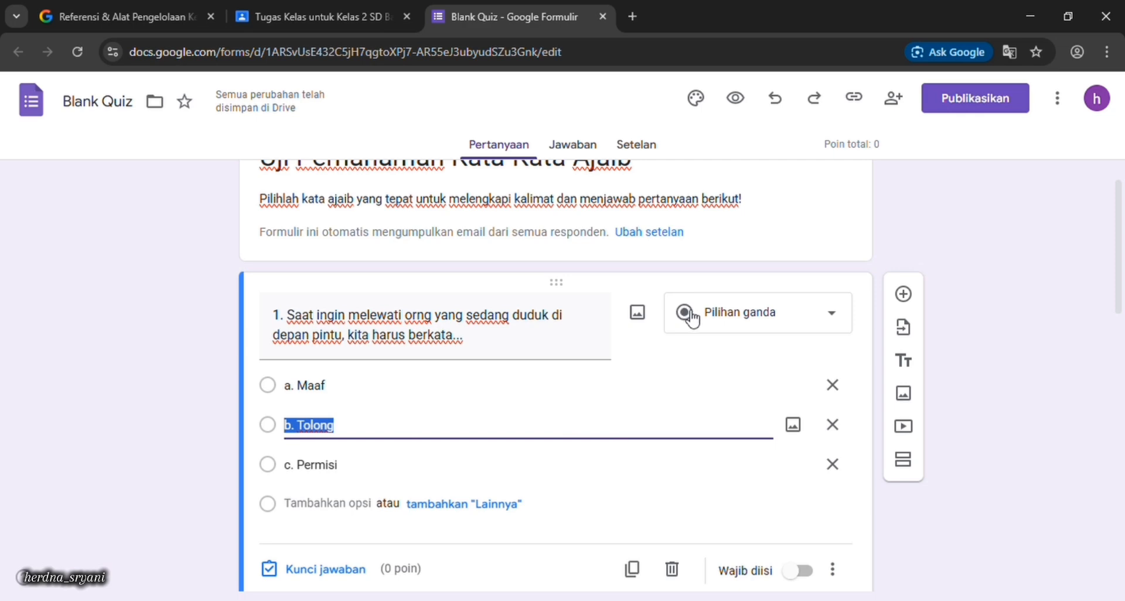
pyautogui.click(832, 317)
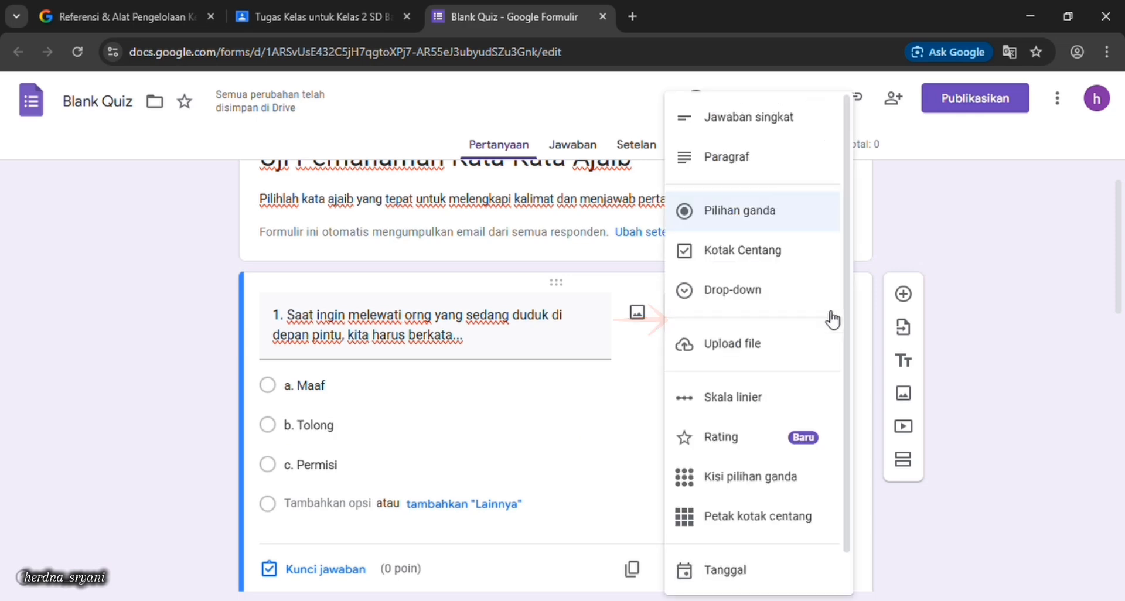
pyautogui.click(767, 221)
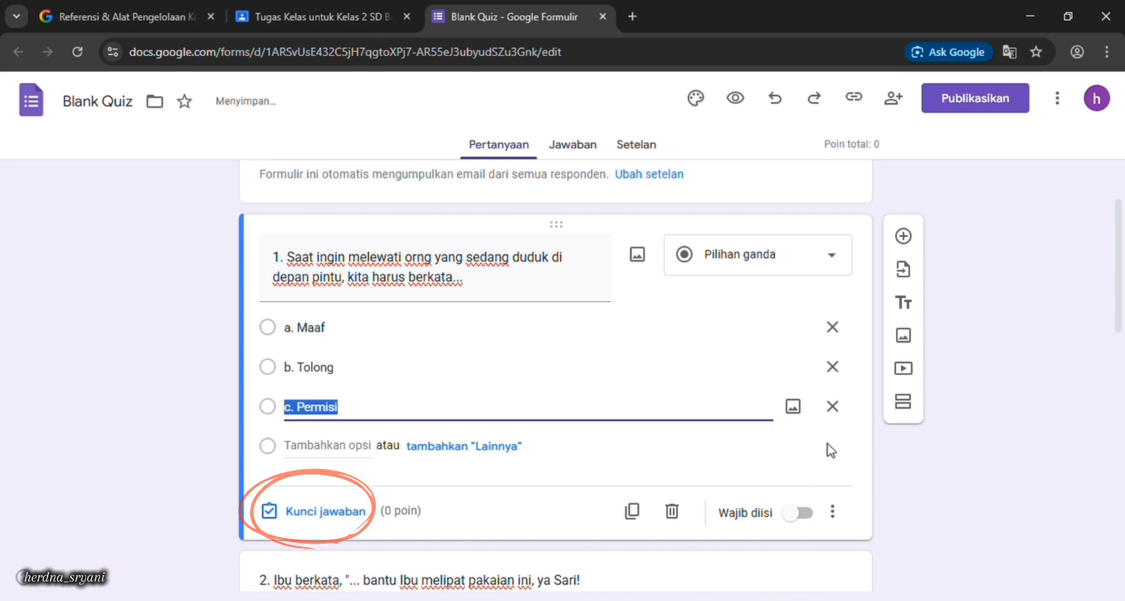
# Set question 1's answer key to "c. Permisi" with a score of 20 points.
pyautogui.click(316, 513)
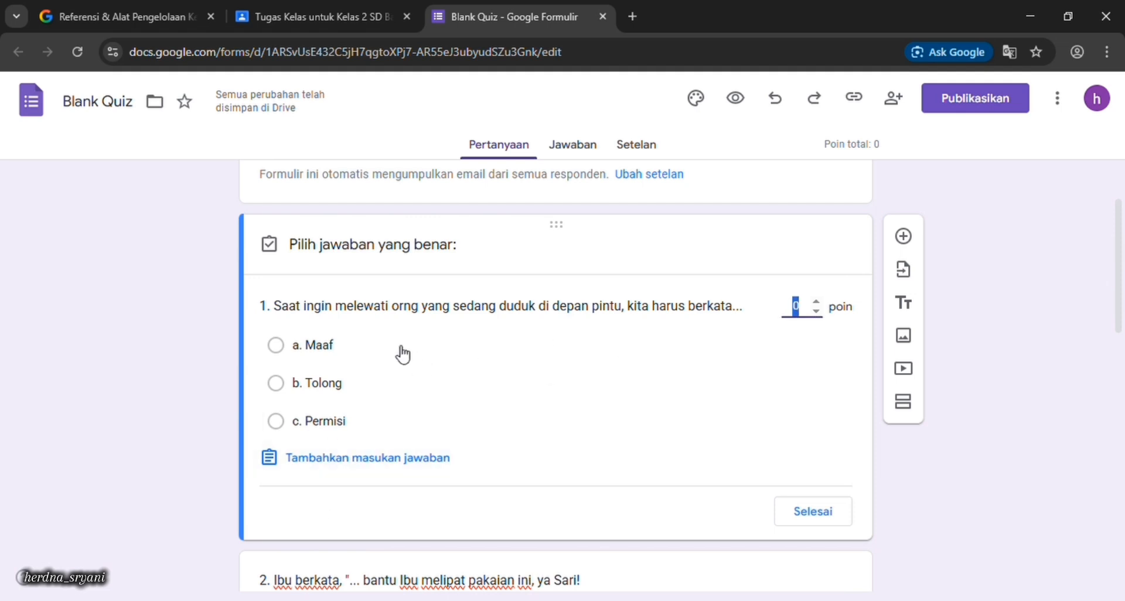
pyautogui.click(277, 423)
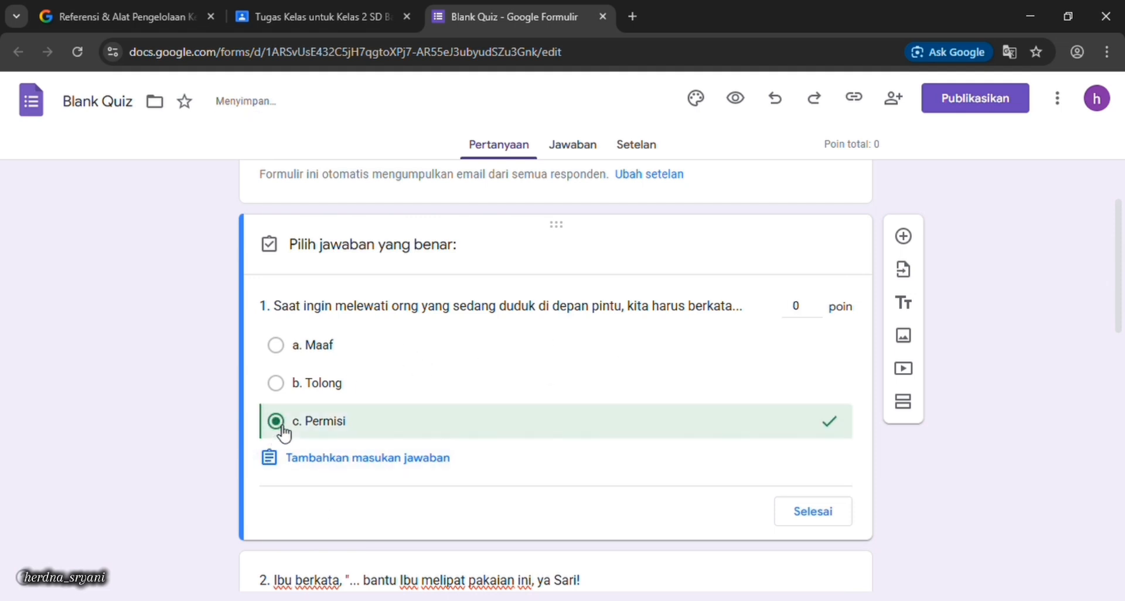
pyautogui.click(816, 307)
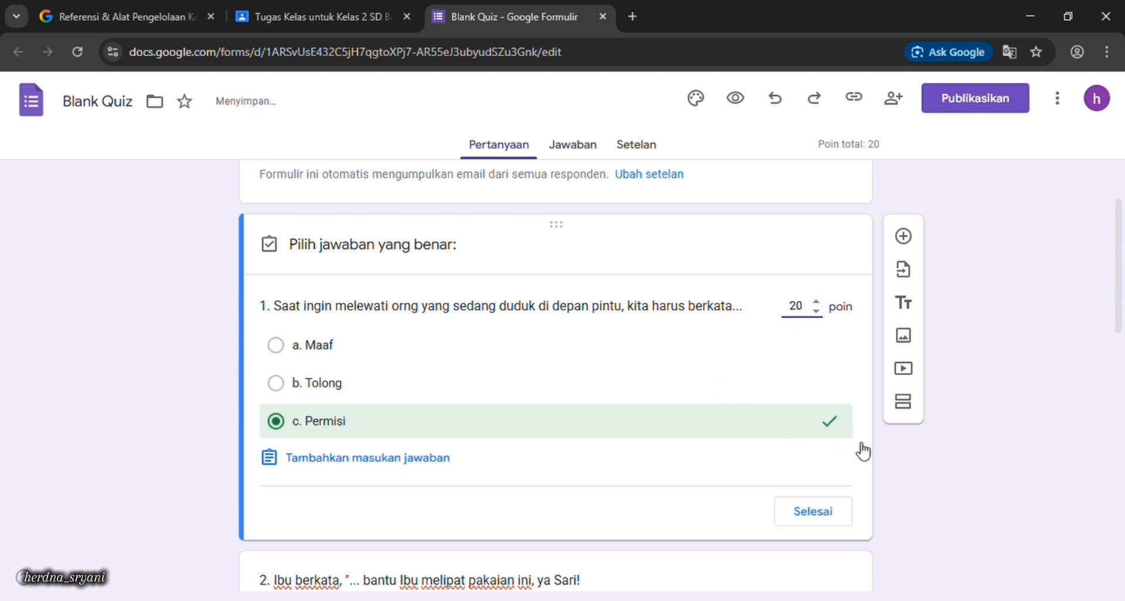
pyautogui.click(823, 521)
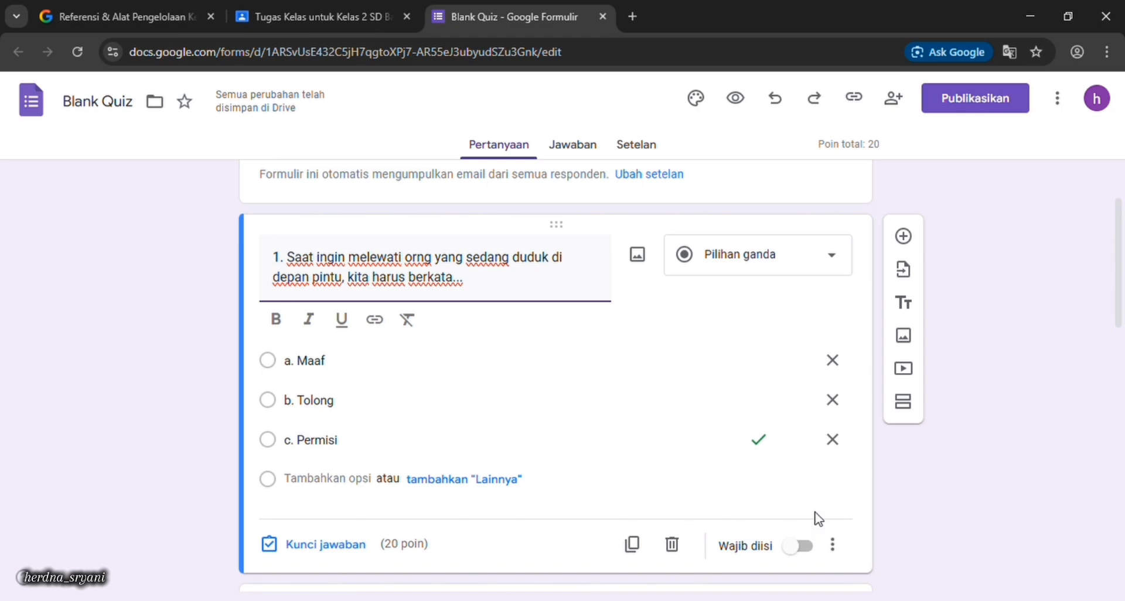
# Make question 1 required and enable Acak urutan opsi to shuffle its answer options.
pyautogui.click(806, 551)
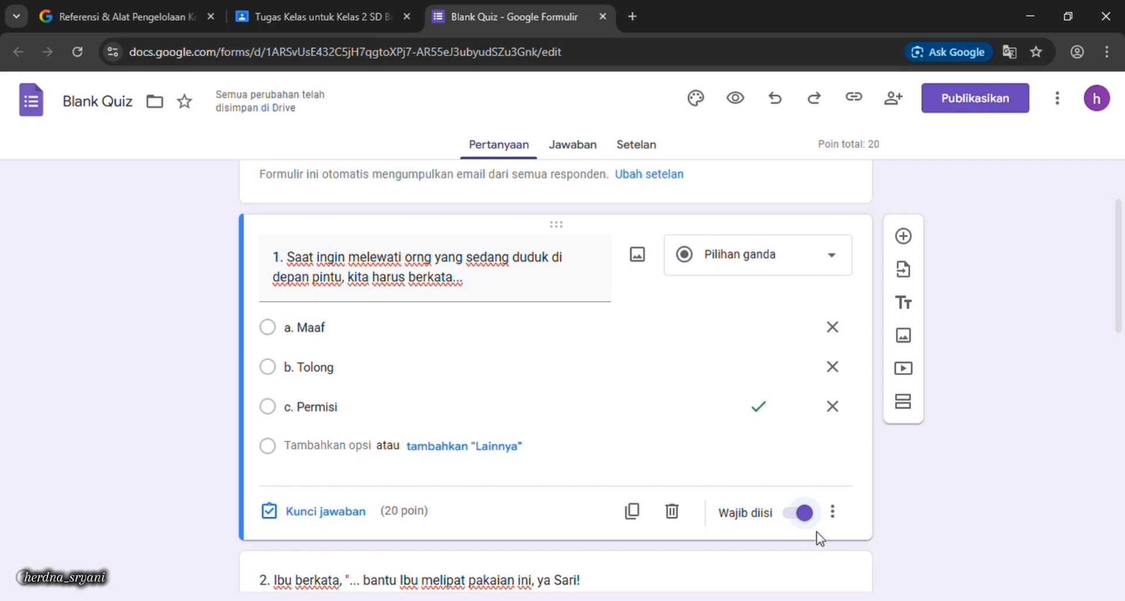
pyautogui.click(833, 514)
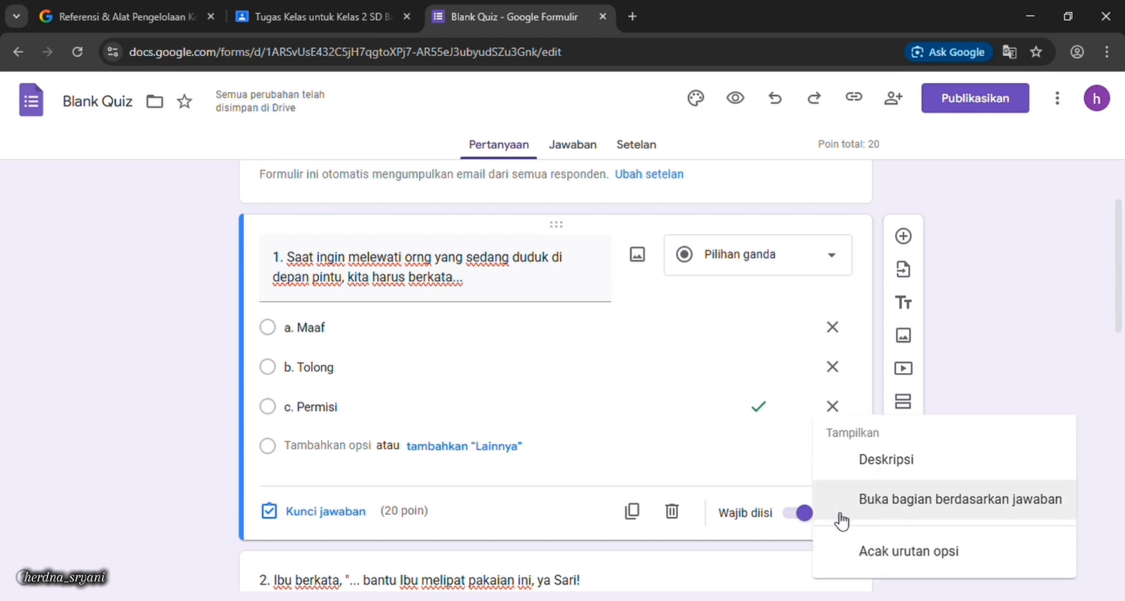
pyautogui.click(893, 554)
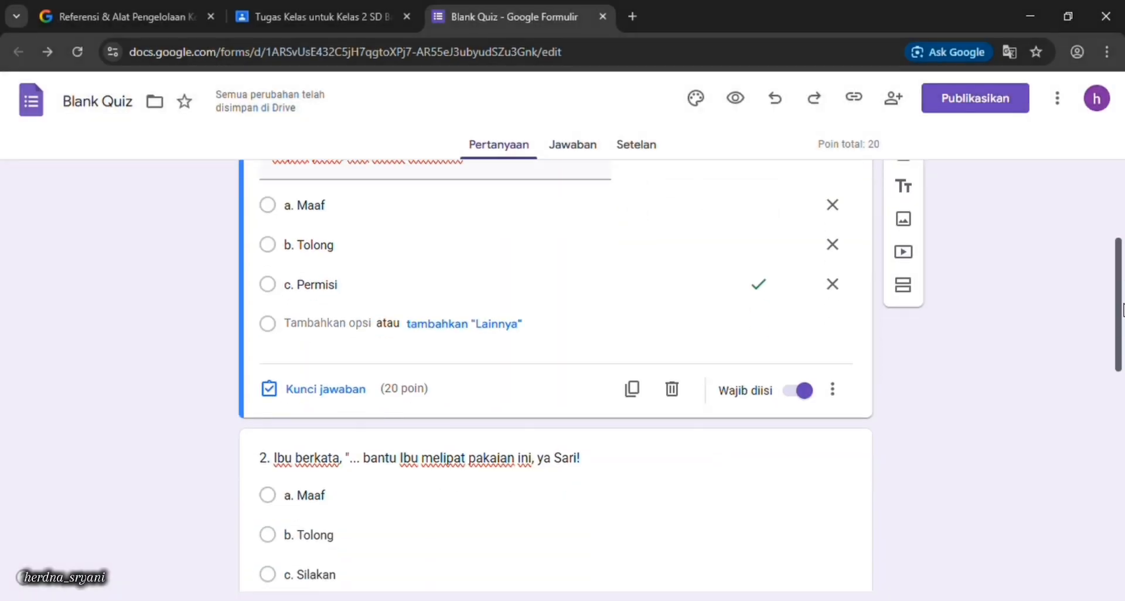
# Set question 2's answer key to "b. Tolong" with a score of 20 points.
pyautogui.scroll(-3, 1123, 360)
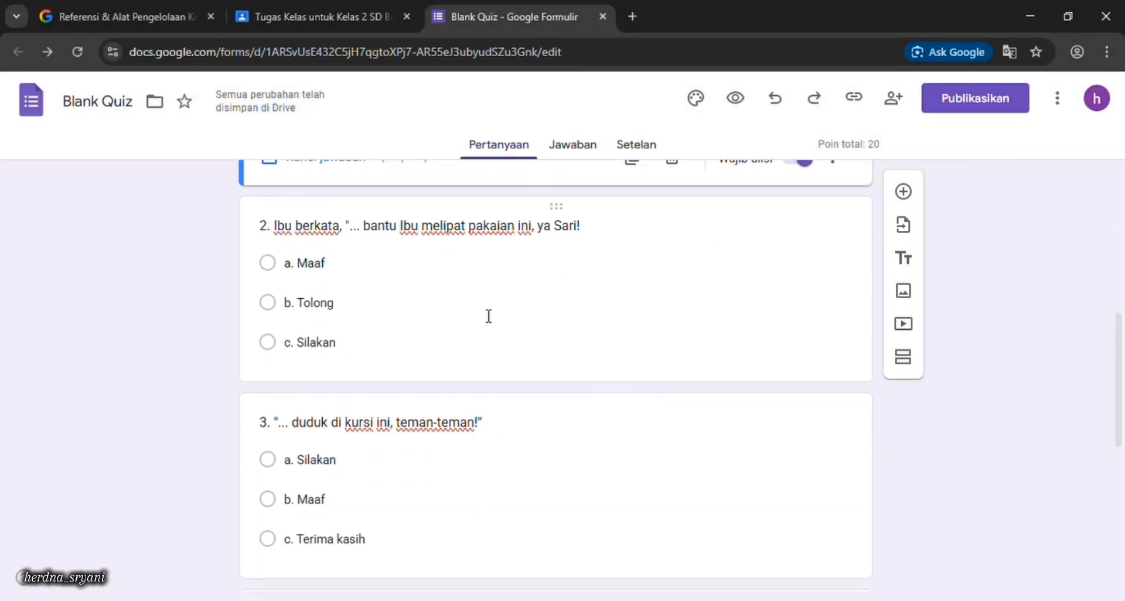
pyautogui.click(485, 315)
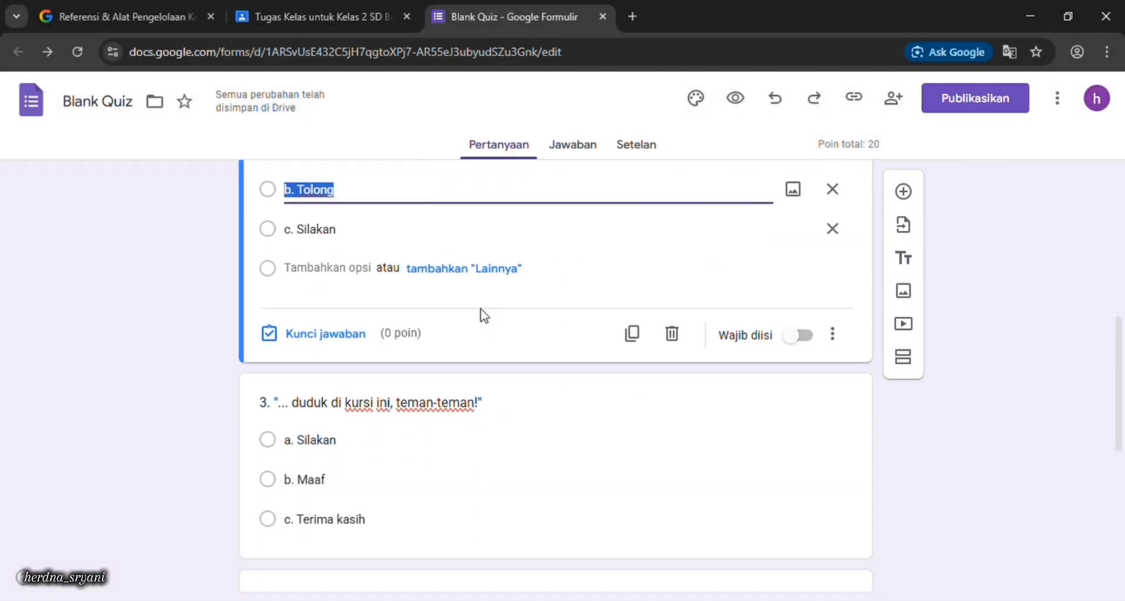
pyautogui.click(796, 479)
pyautogui.moveTo(1117, 381); pyautogui.dragTo(1118, 318)
pyautogui.click(681, 412)
pyautogui.click(323, 554)
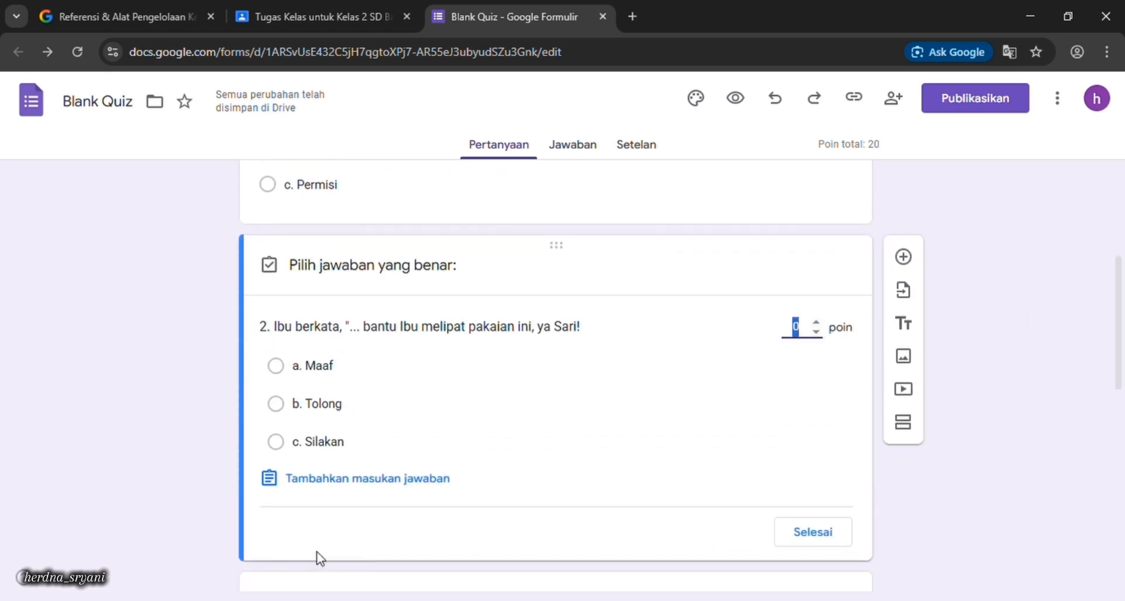
pyautogui.click(275, 403)
pyautogui.click(809, 332)
pyautogui.press('BackSpace')
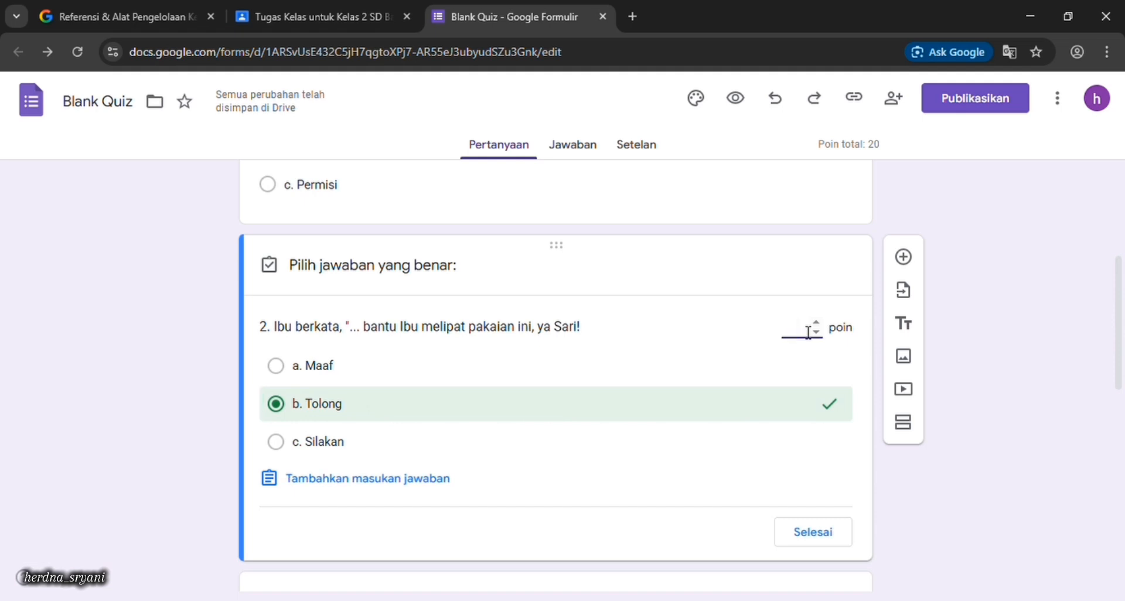
pyautogui.write('20')
pyautogui.click(815, 533)
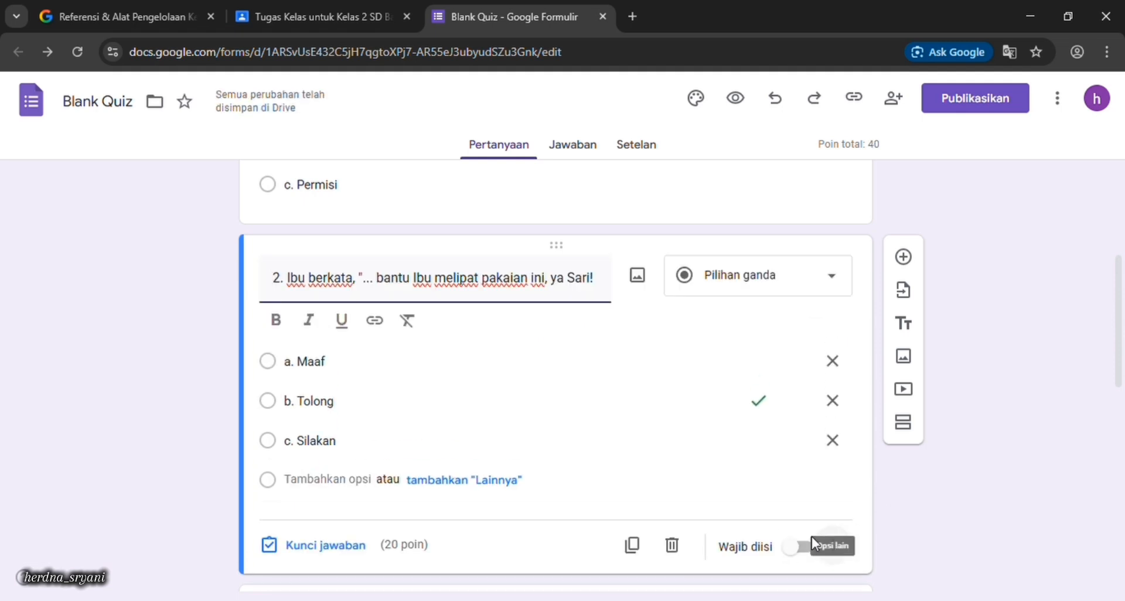
# Make question 2 required, open its additional options, and return to the beginning of the form.
pyautogui.click(794, 554)
pyautogui.click(832, 516)
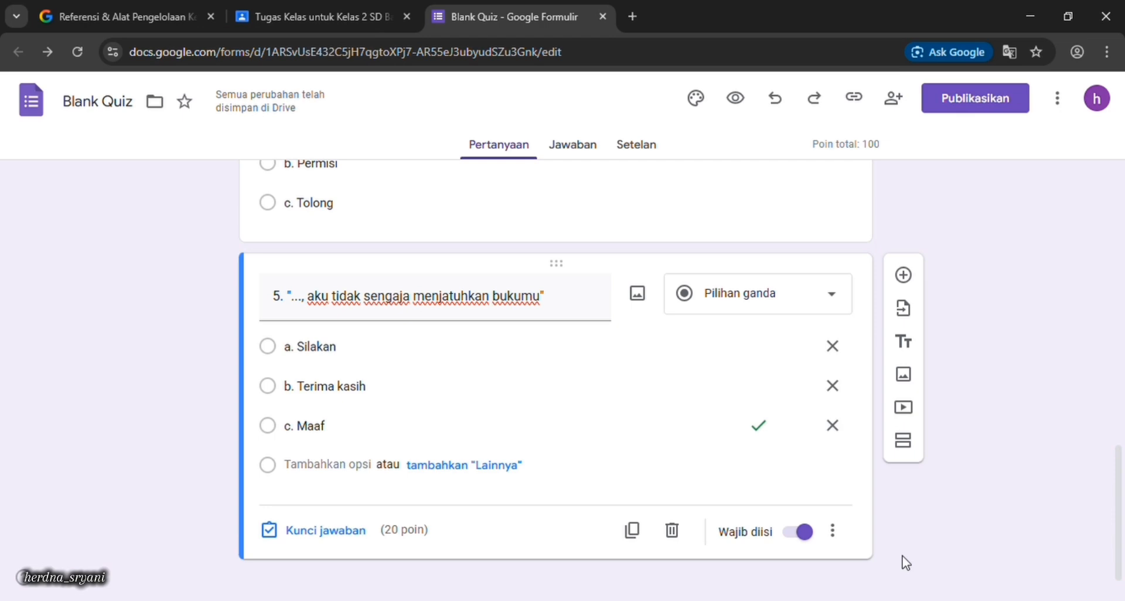
pyautogui.moveTo(1117, 510); pyautogui.dragTo(1115, 179)
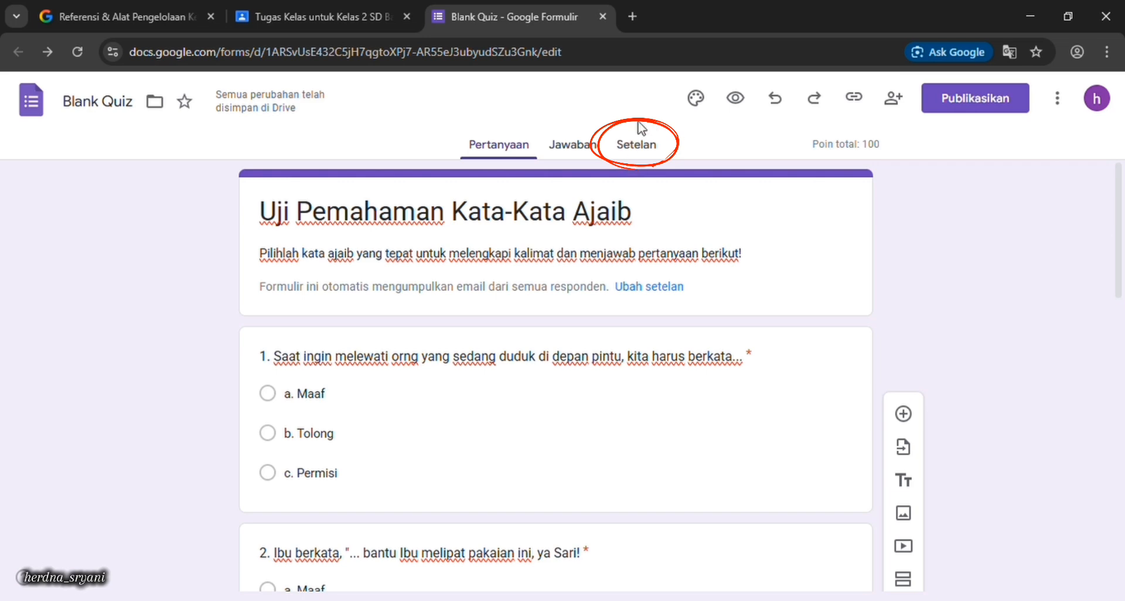
# Enable Acak urutan pertanyaan in the quiz form's Presentasi settings.
pyautogui.click(655, 157)
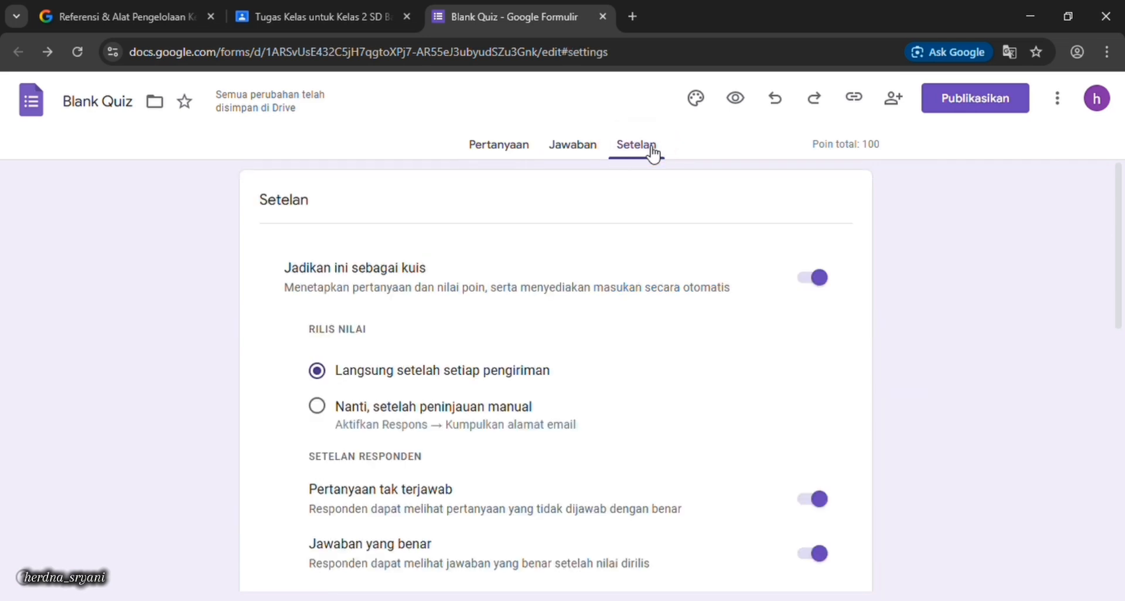
pyautogui.moveTo(1117, 265); pyautogui.dragTo(1123, 446)
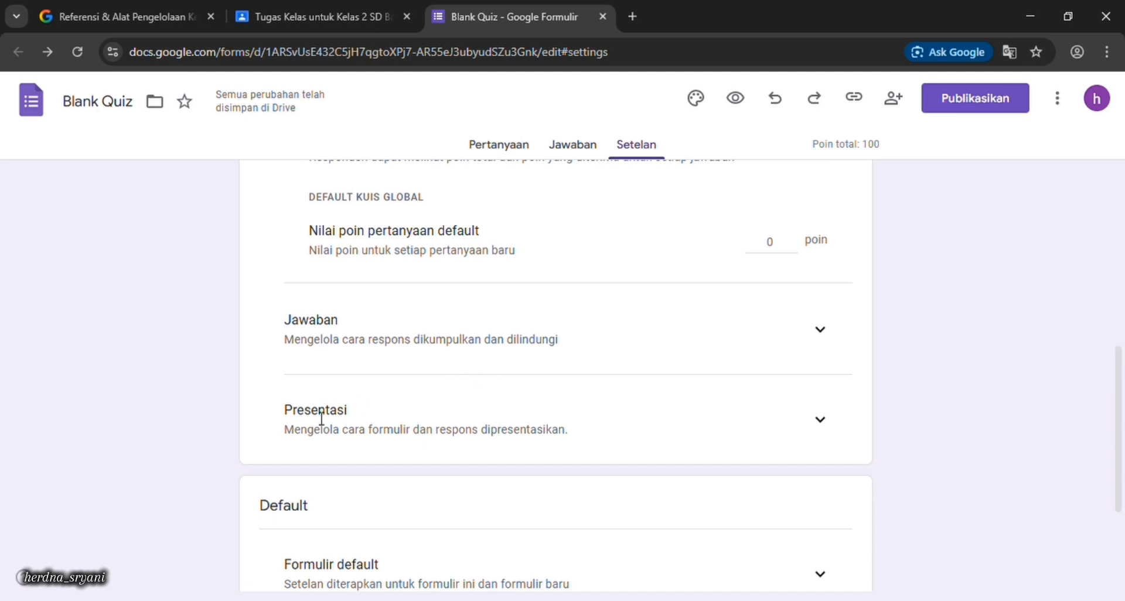
pyautogui.click(831, 430)
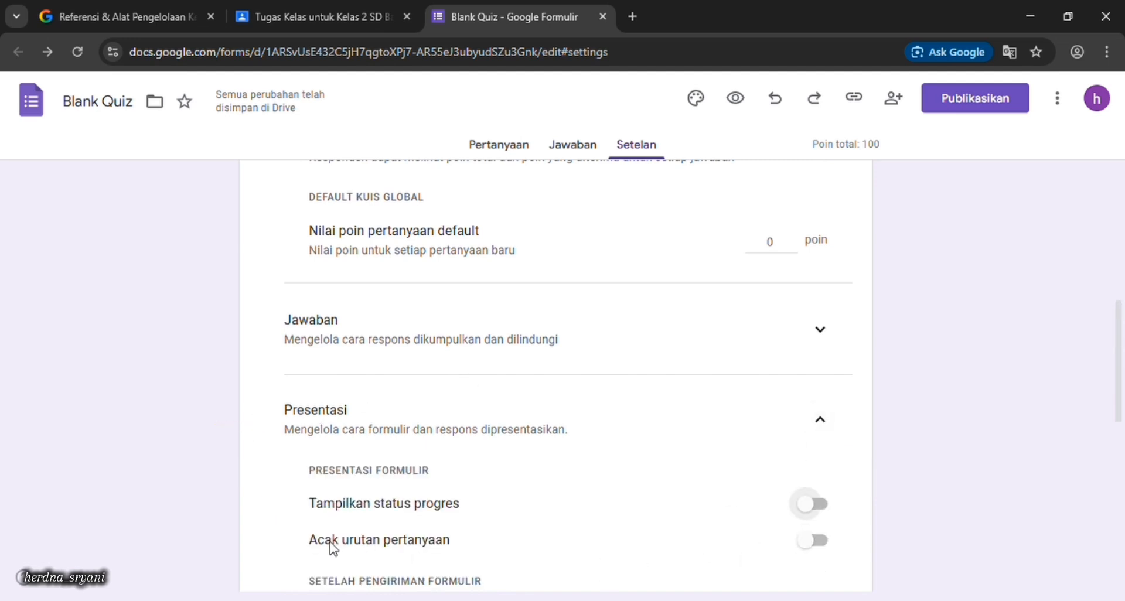
pyautogui.click(815, 542)
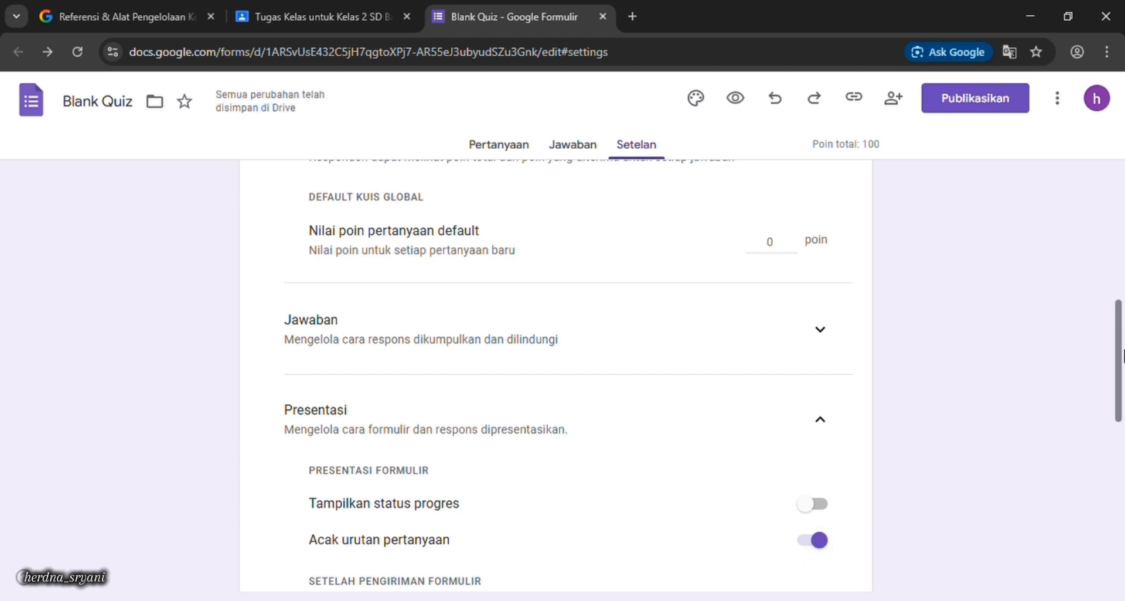
pyautogui.scroll(5, 1122, 354)
# Return to the form's questions and inspect question 1's answer options.
pyautogui.click(499, 148)
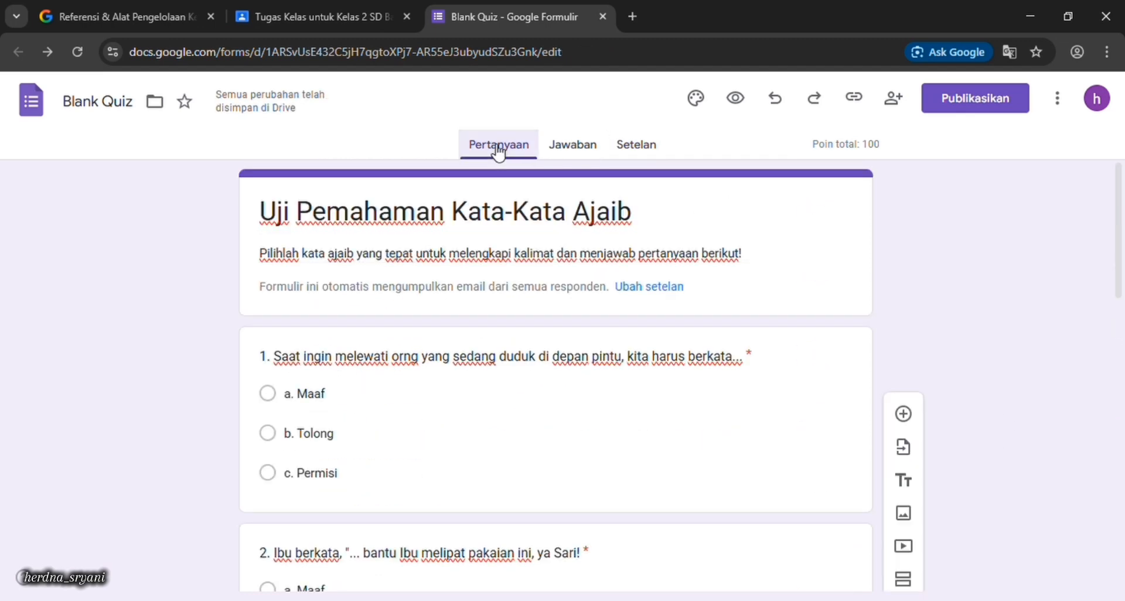
pyautogui.click(672, 427)
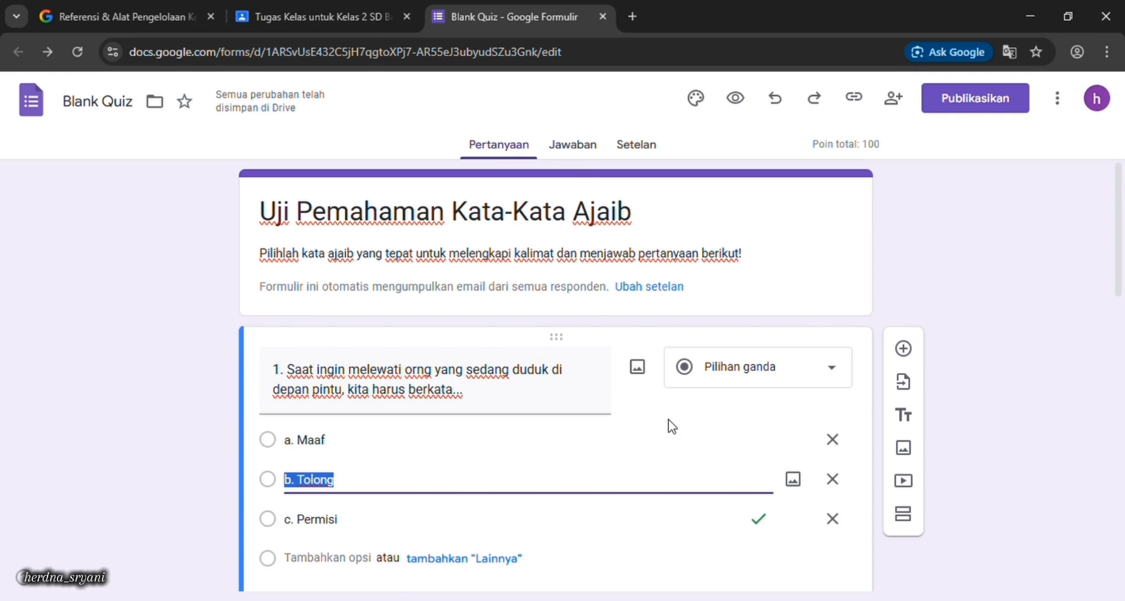
pyautogui.click(1038, 428)
# Examine the form's Jawaban section, including its spreadsheet destination choices and additional response options.
pyautogui.click(571, 146)
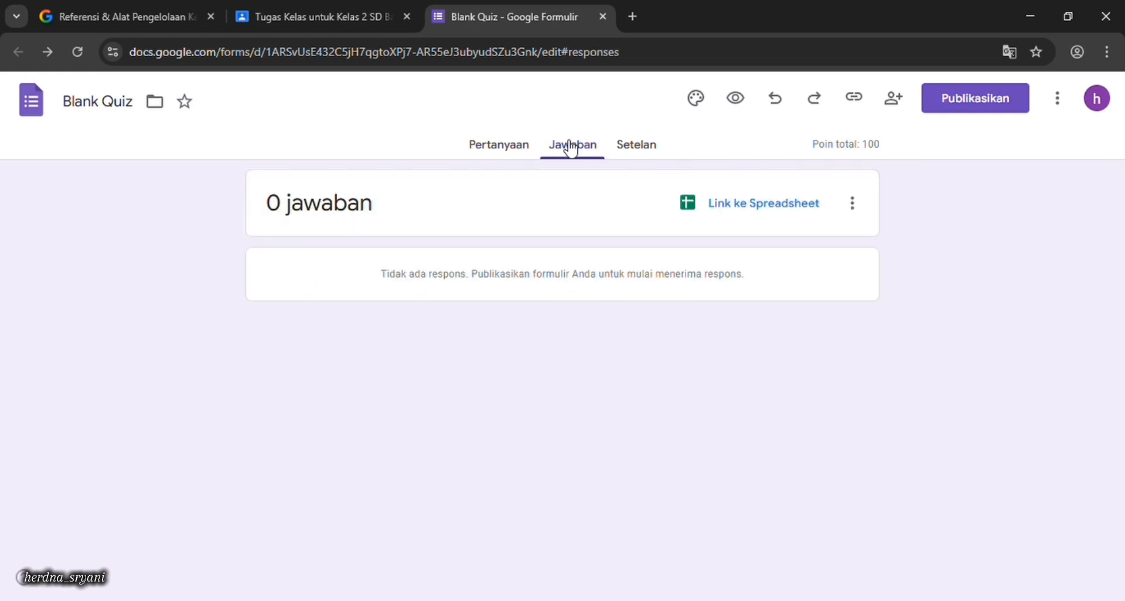
pyautogui.click(756, 217)
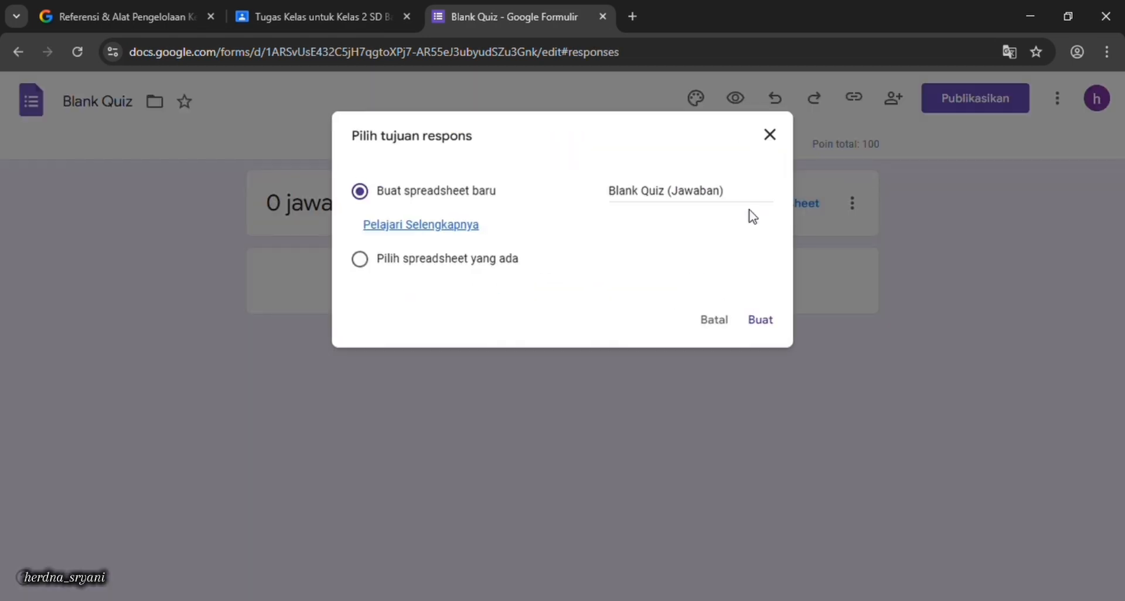
pyautogui.click(770, 138)
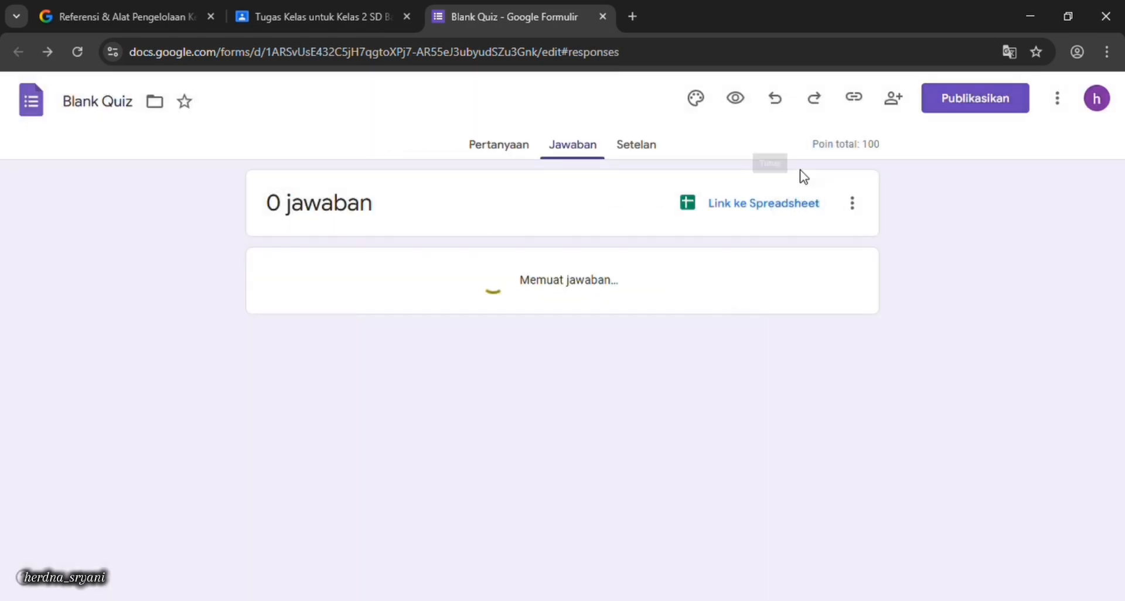
pyautogui.click(852, 205)
pyautogui.click(934, 294)
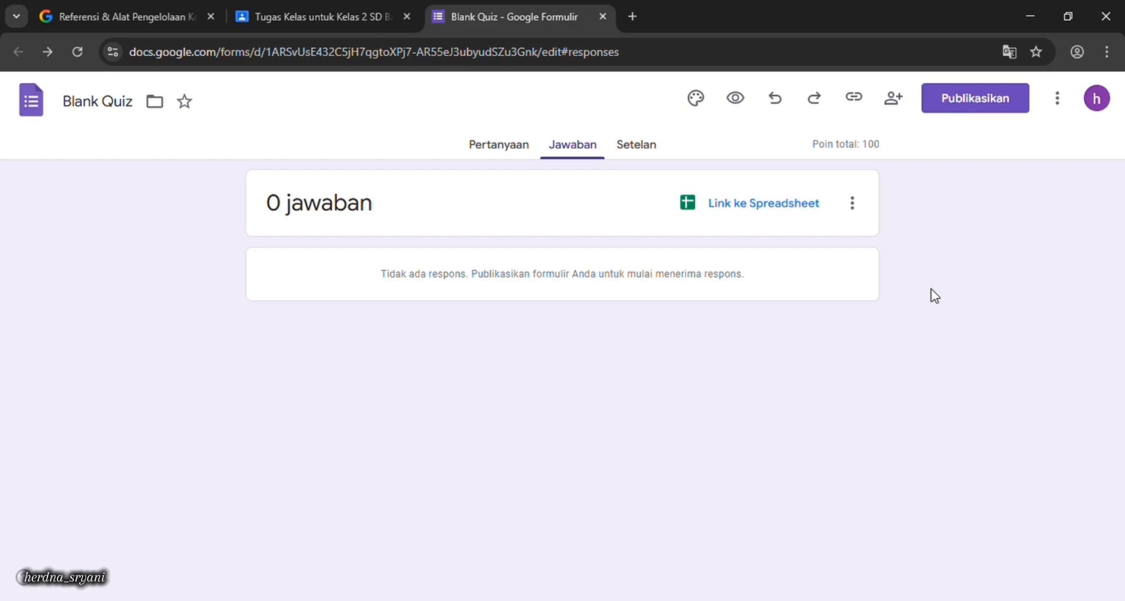
# Switch to the Classroom assignment and examine its student selection and due date options without changing them.
pyautogui.click(258, 23)
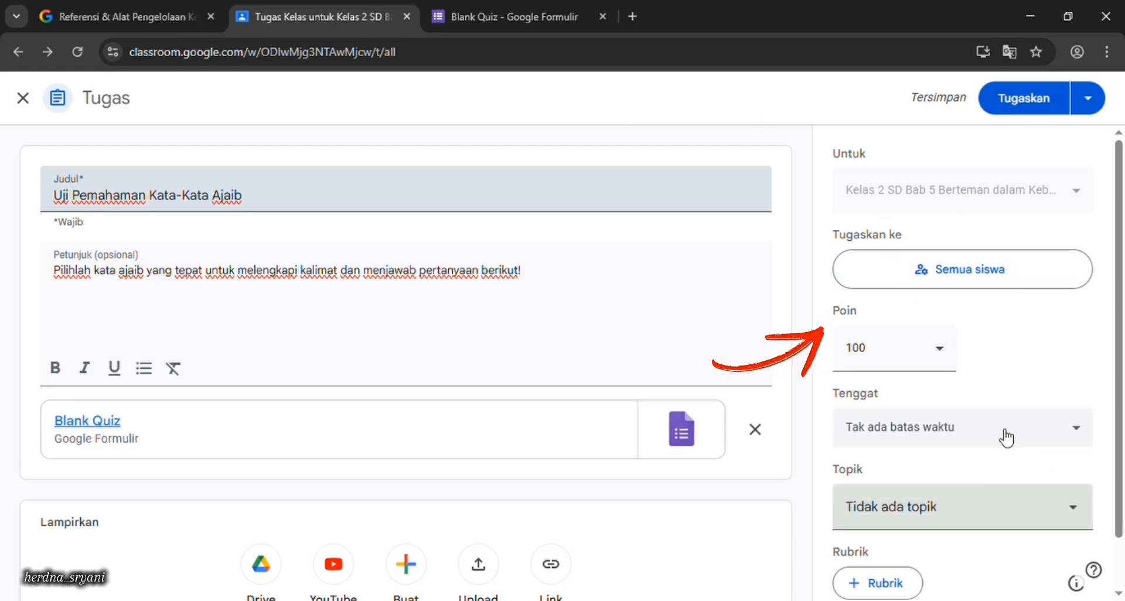
pyautogui.click(954, 269)
pyautogui.click(722, 506)
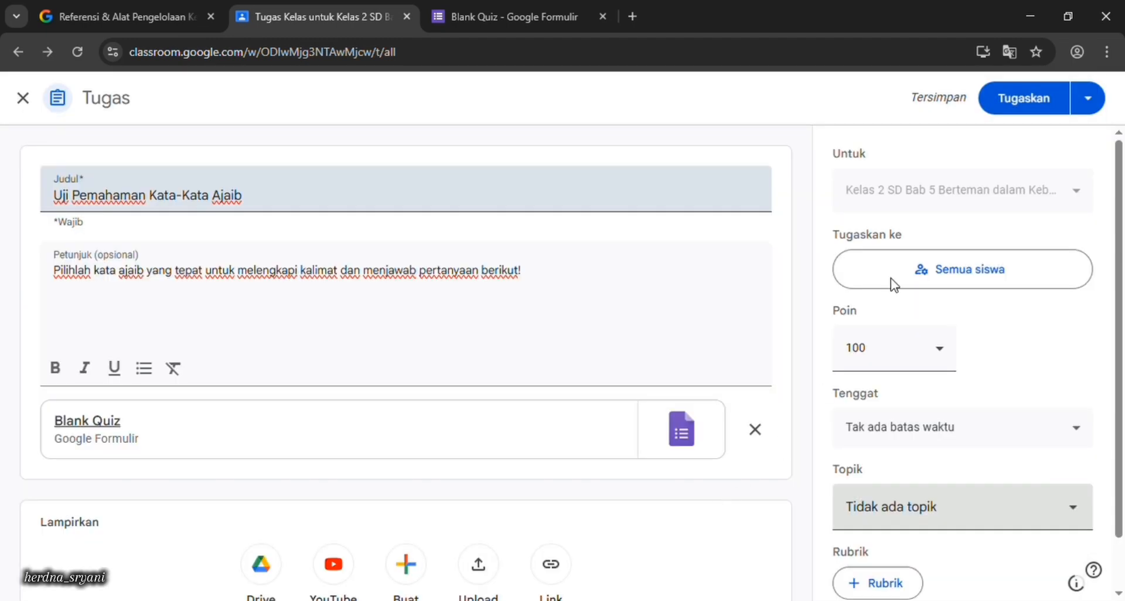
pyautogui.click(1083, 436)
pyautogui.click(1004, 498)
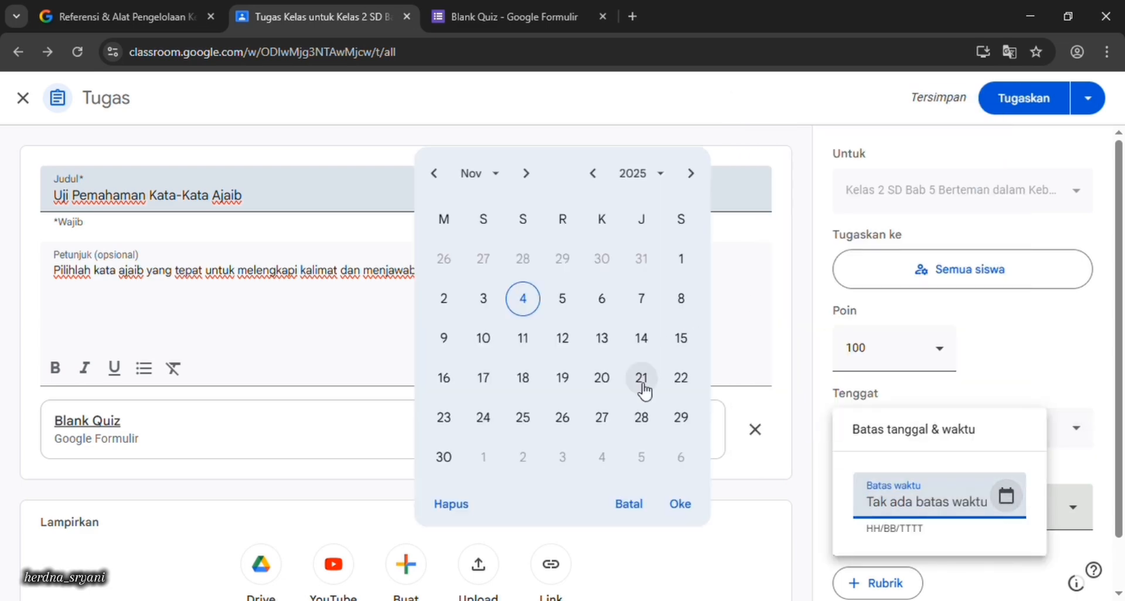
pyautogui.click(628, 503)
pyautogui.click(989, 383)
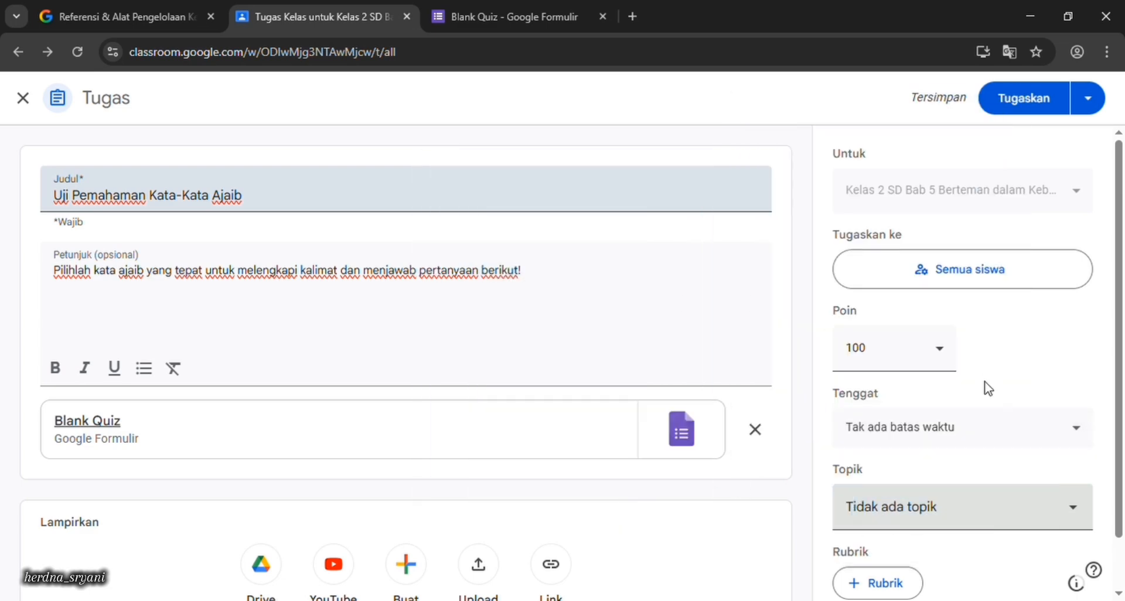
# Set the quiz assignment's topic to Tugas Essay Kata-Kata Ajaib and assign it to the class.
pyautogui.click(951, 510)
pyautogui.click(990, 464)
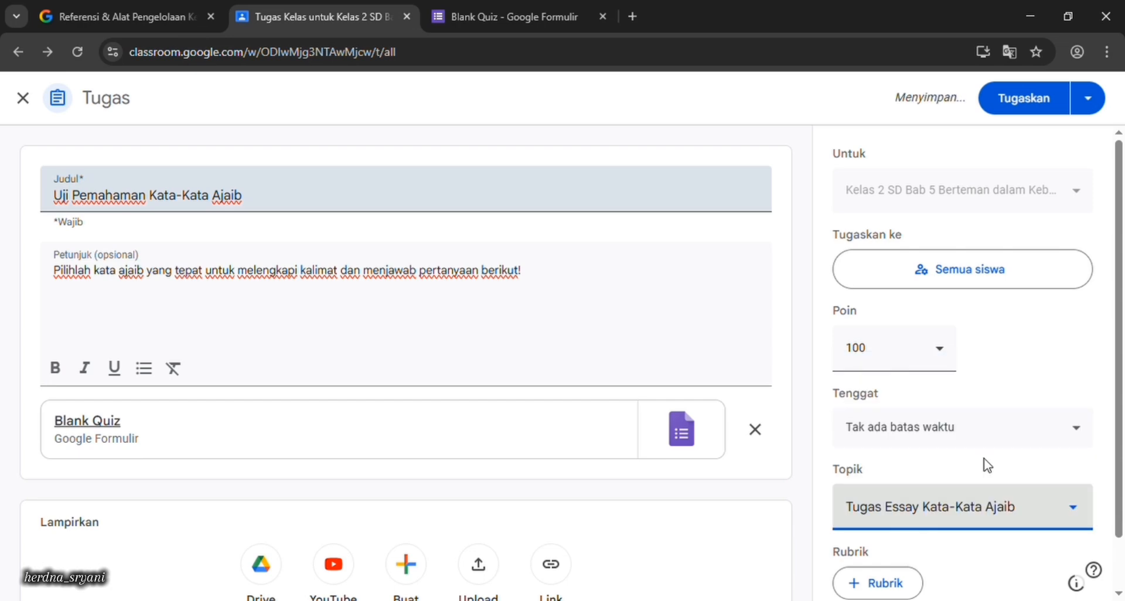
pyautogui.click(1020, 100)
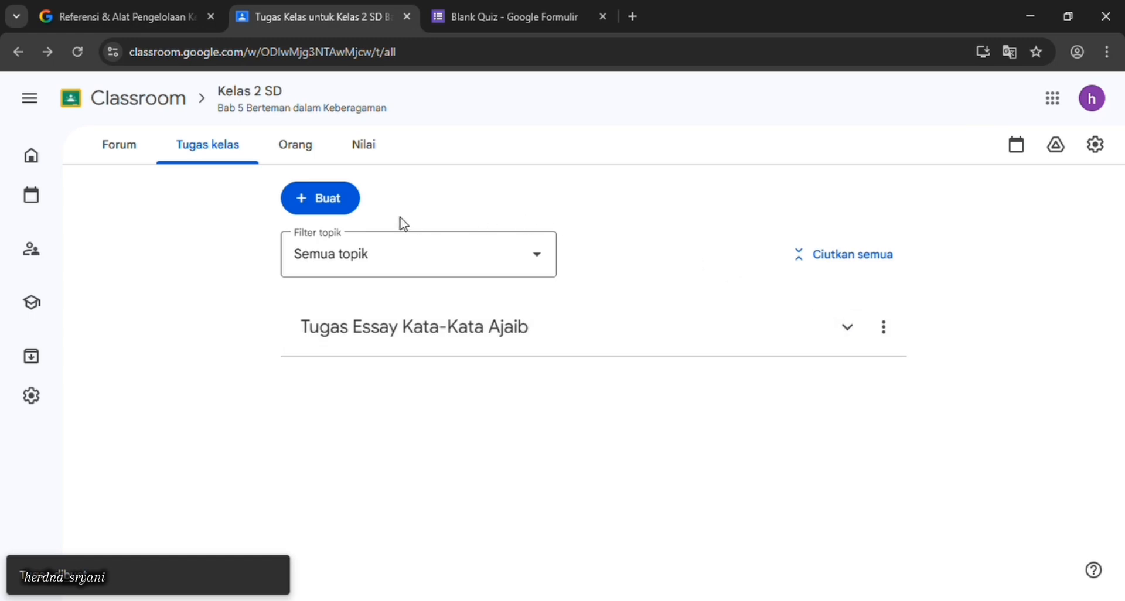
# Create a new Pertanyaan post and enter "1. Kapan kita harus menggunakan kata "permisi"?" as its first question.
pyautogui.click(334, 202)
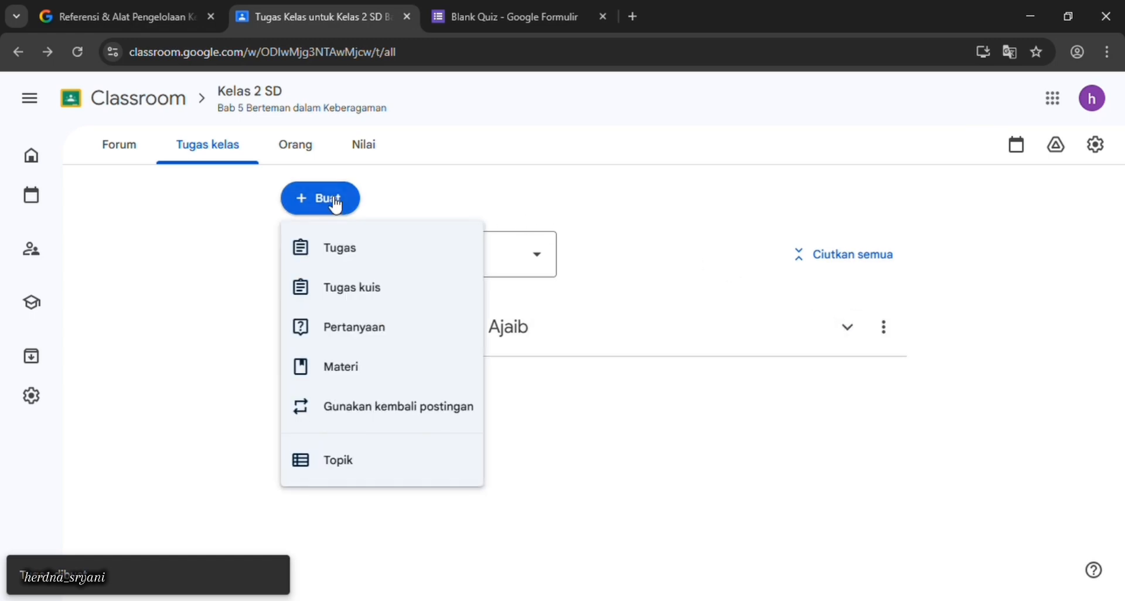
pyautogui.click(352, 331)
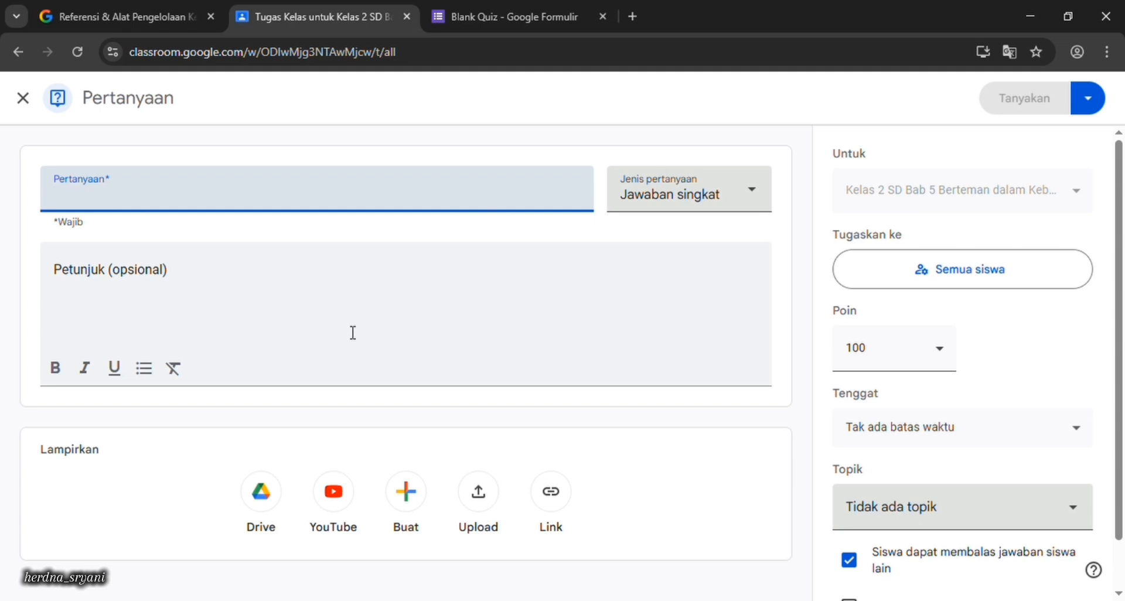
pyautogui.write('1')
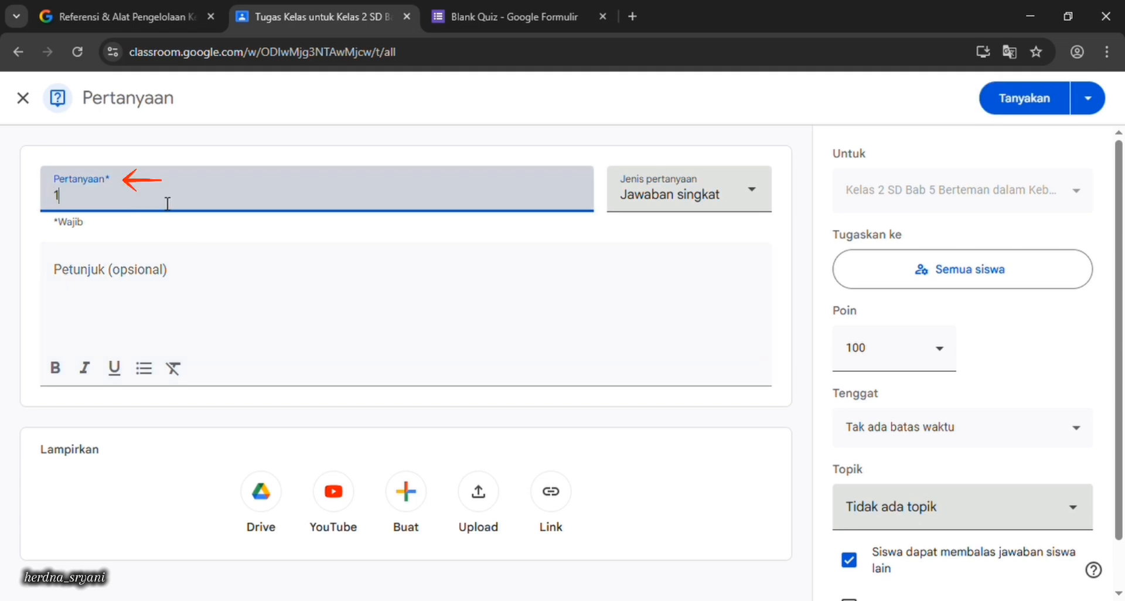
pyautogui.write('. Kapan kita')
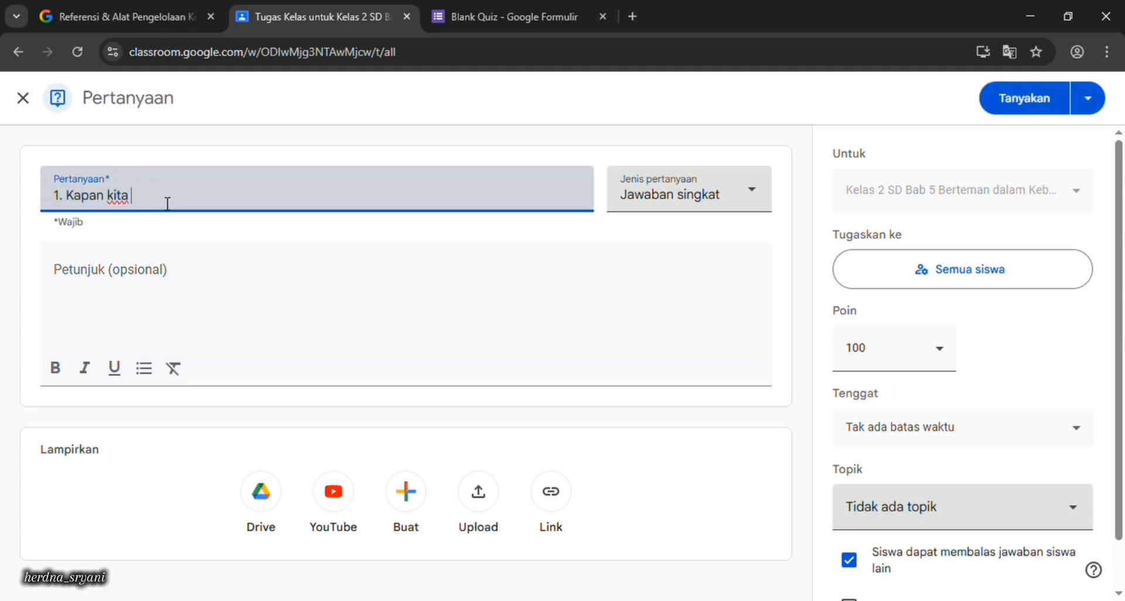
pyautogui.write(' harus mengguna')
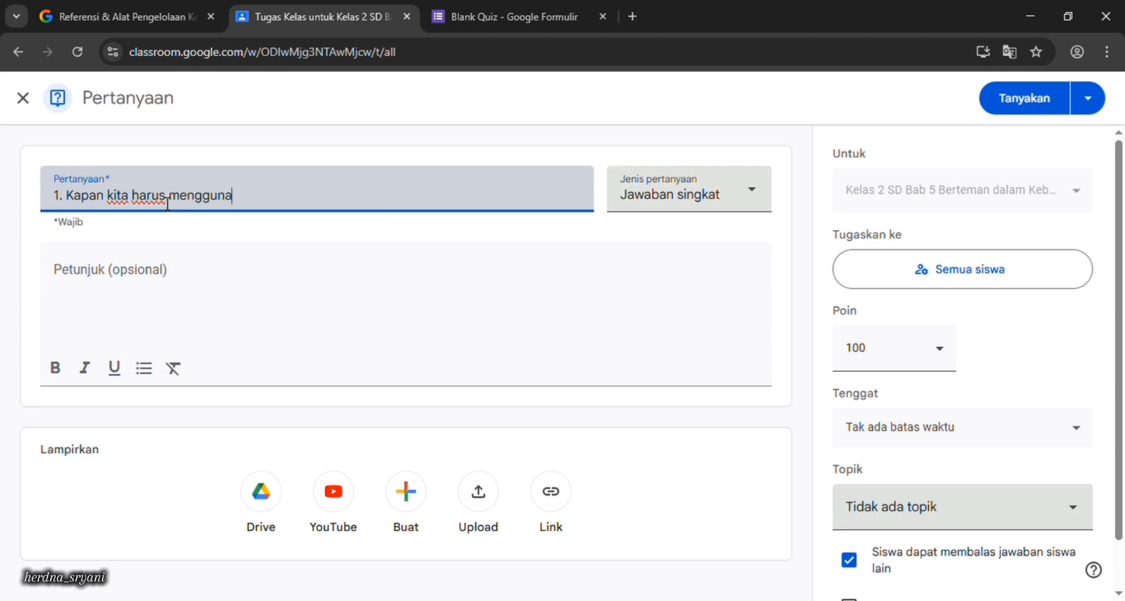
pyautogui.write('kan kata "permisi"?')
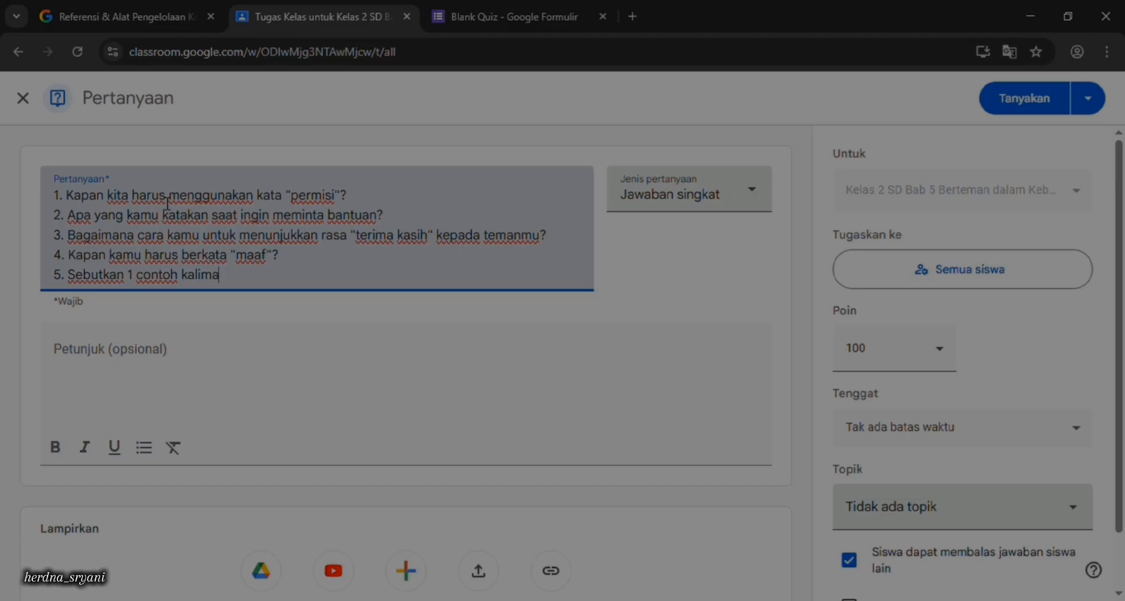
# Complete item 5 as "Sebutkan 1 contoh kalimat menggunakan kata "silakan"!" and choose Jawaban singkat as the question type.
pyautogui.write('kalimat')
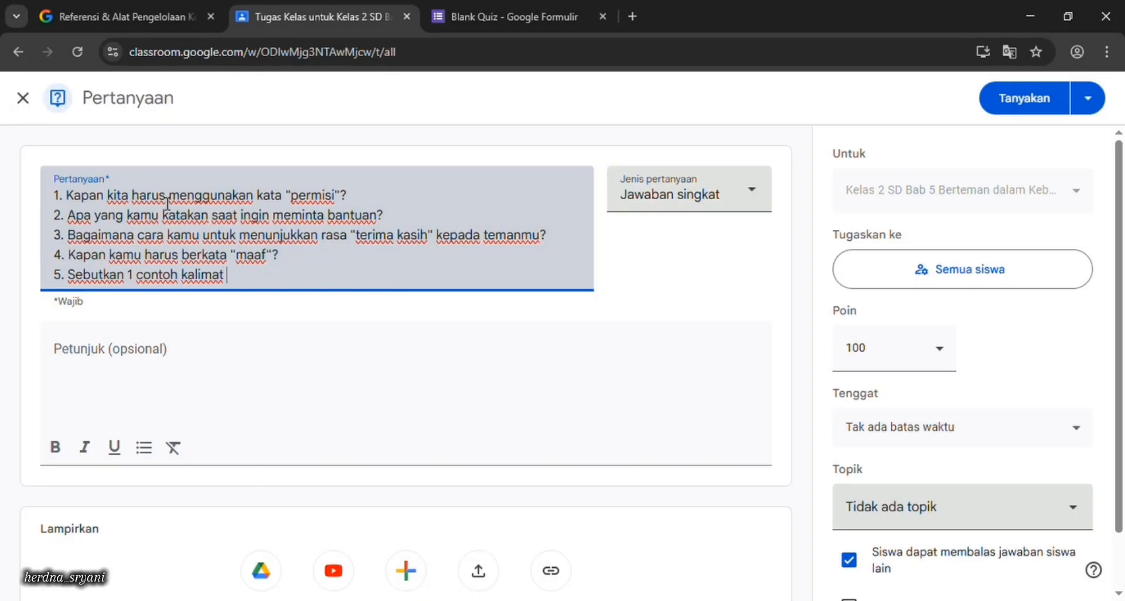
pyautogui.write(' menggunakan ka')
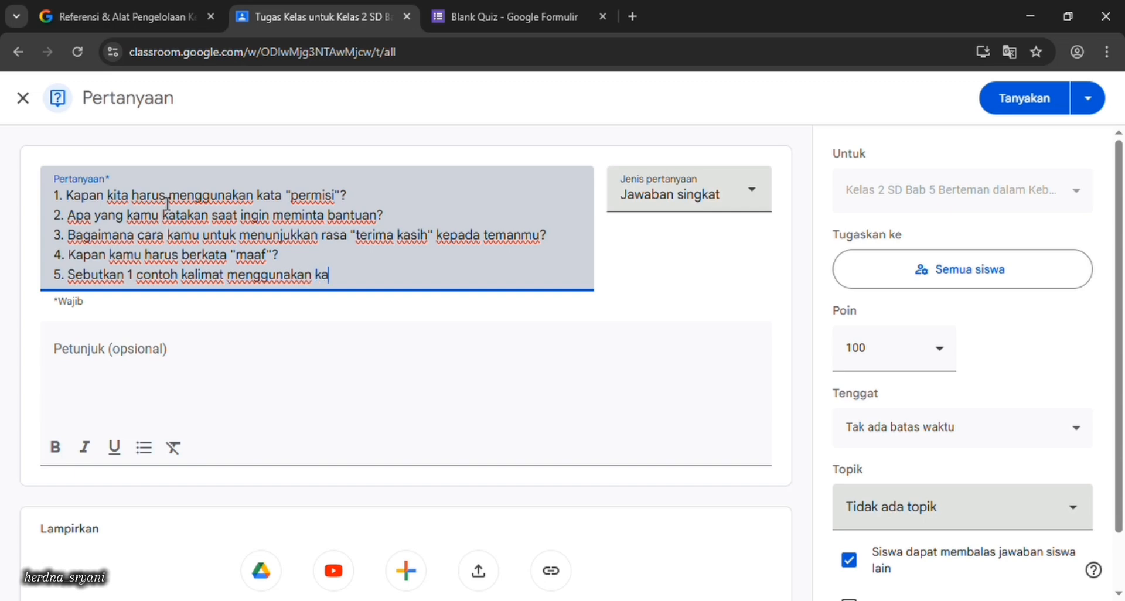
pyautogui.write('ta "solakan"!')
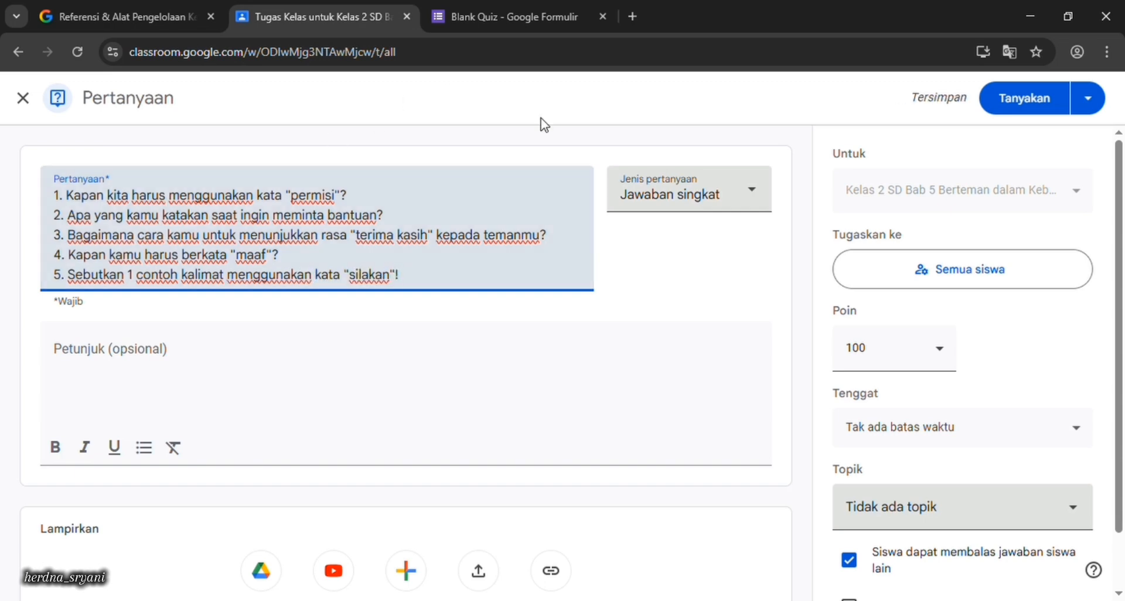
pyautogui.click(765, 191)
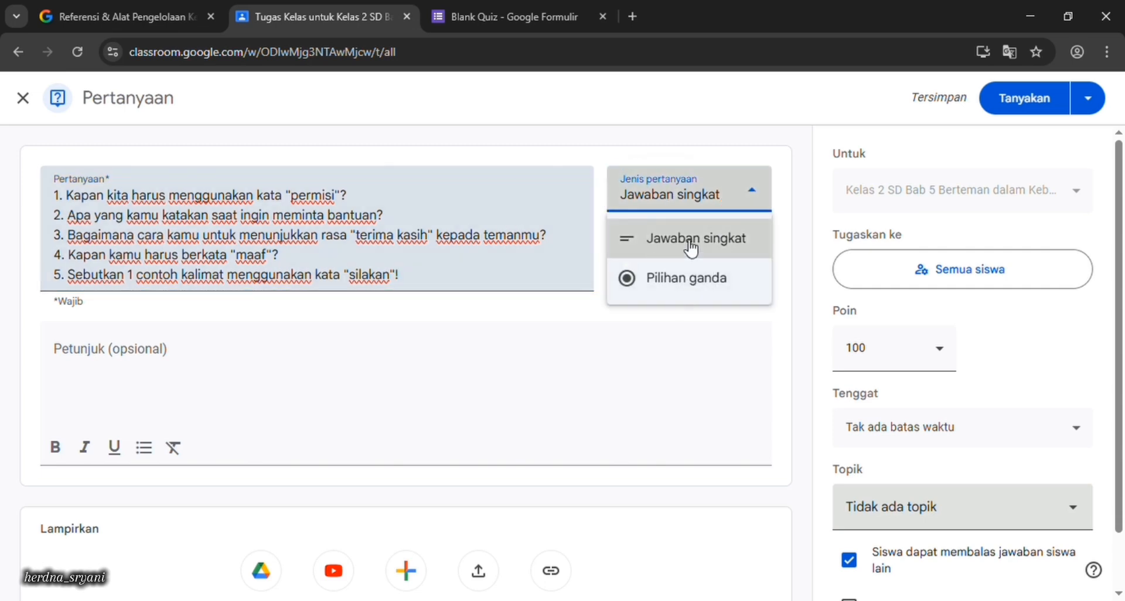
pyautogui.click(684, 240)
# Enter the instructions "1. Bacalah setiap pertanyaan dengan baik!", "2. Jawablah dengan baik dan benar!" and "3. Tulislah jawabanmu dengan rapi!".
pyautogui.click(129, 358)
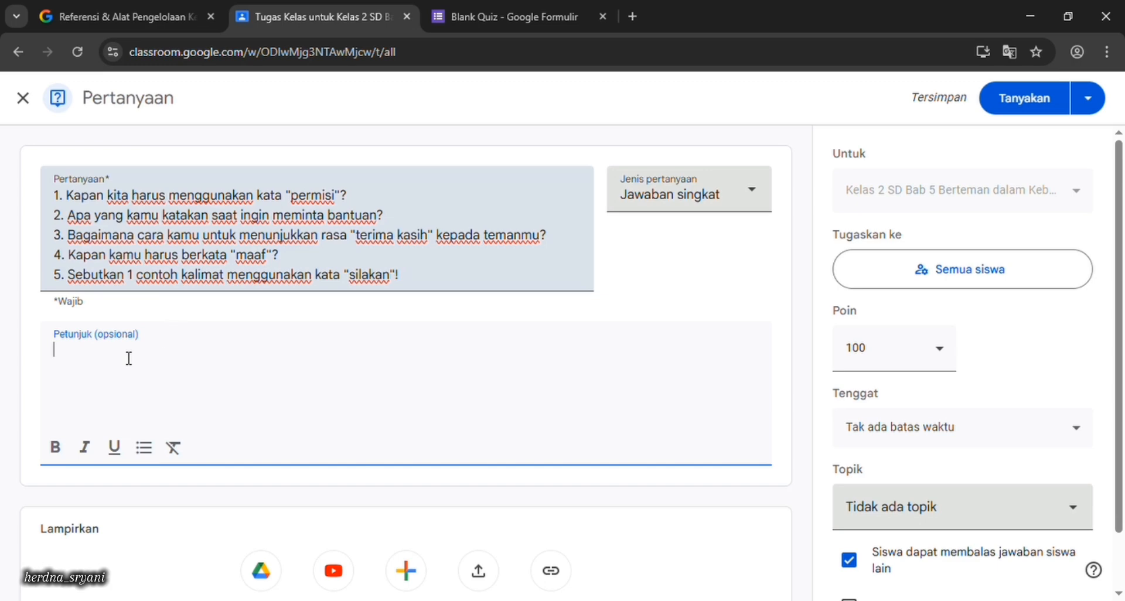
pyautogui.write('1. Bacalah setiap')
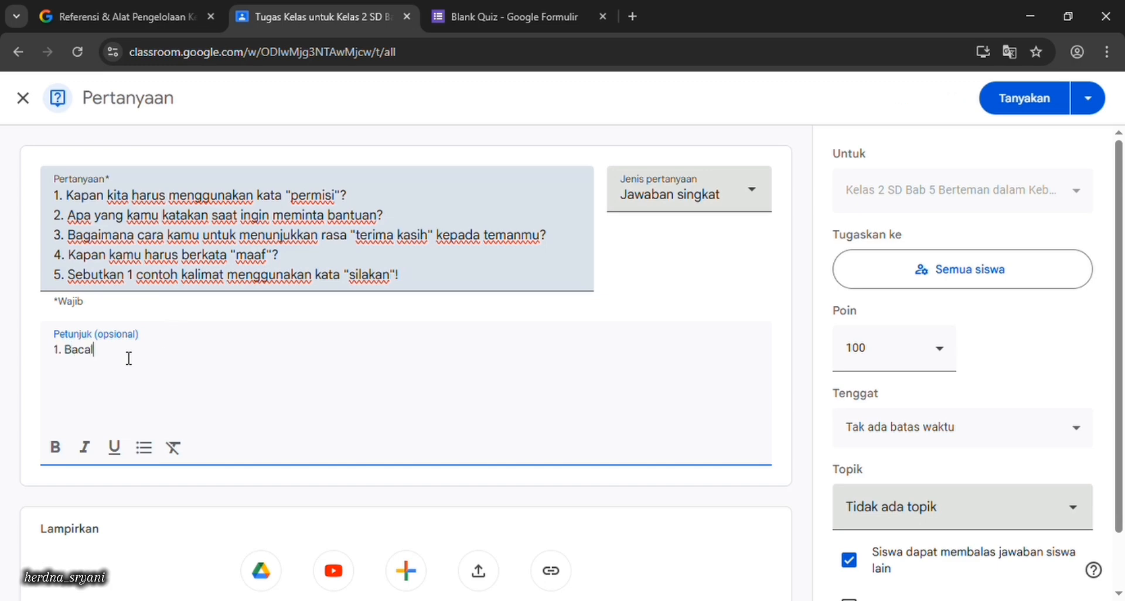
pyautogui.write(' pertanyaan dengan baik!')
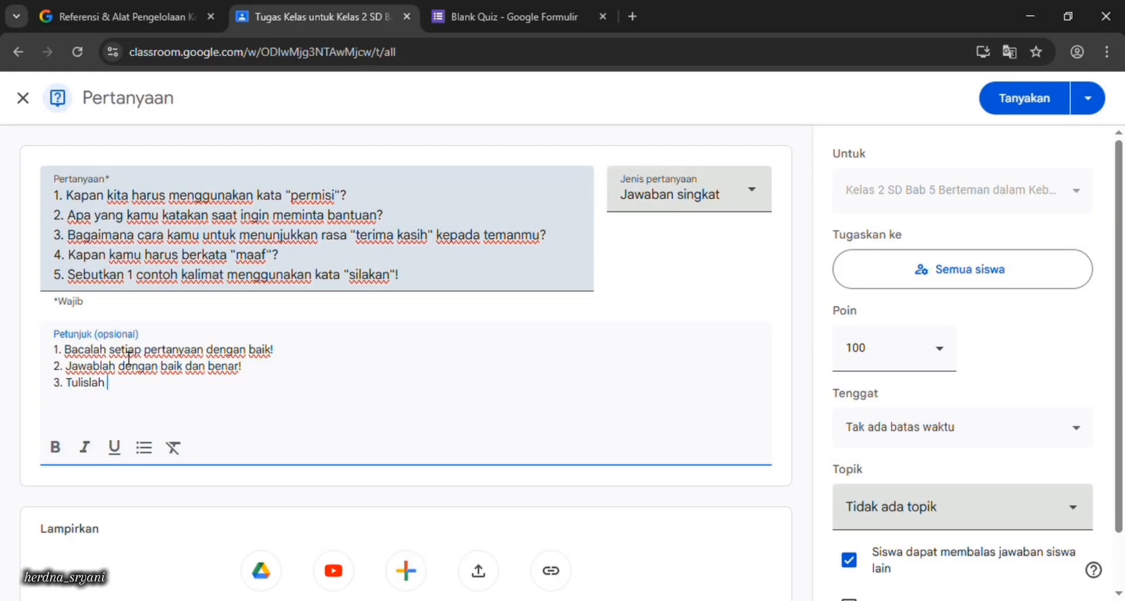
pyautogui.write('jawabanmu dengan rapi!')
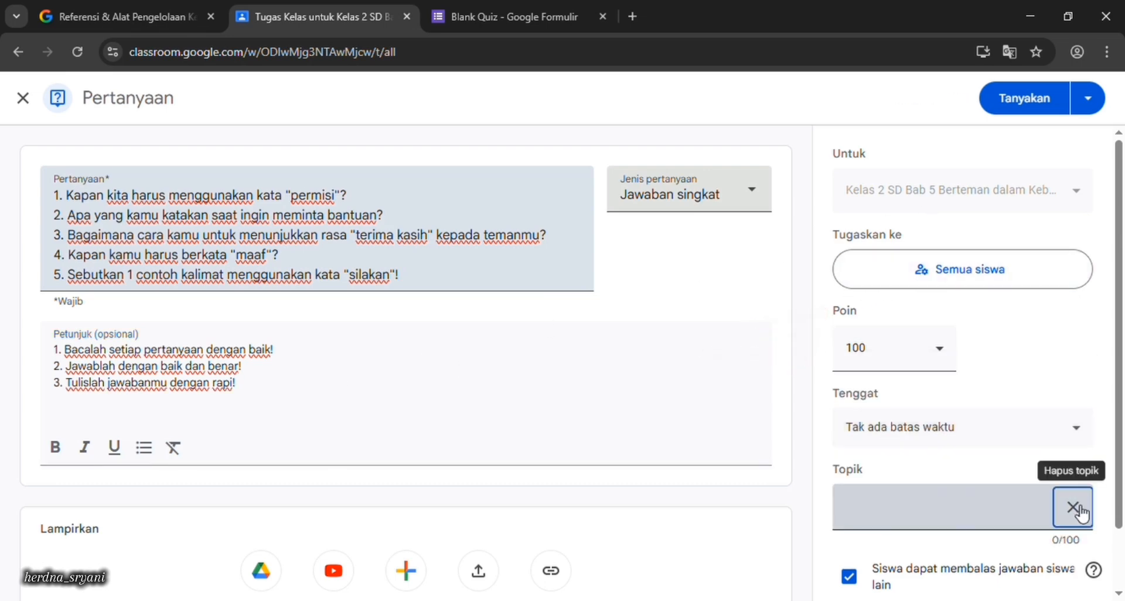
# Discard the empty new topic entry and post the question to the class with no topic.
pyautogui.click(1083, 506)
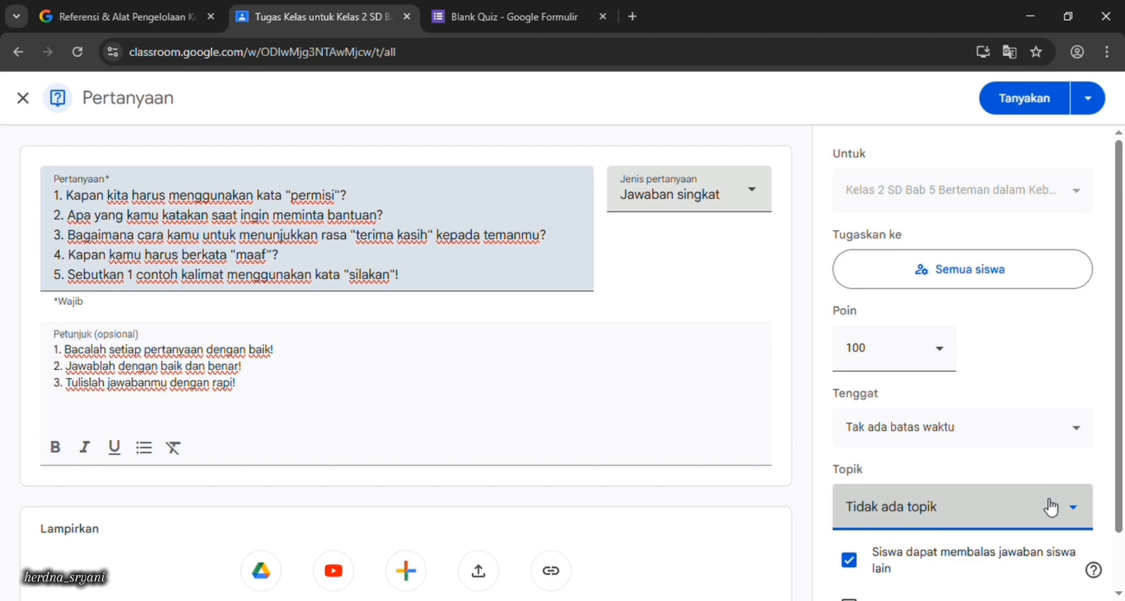
pyautogui.click(1009, 89)
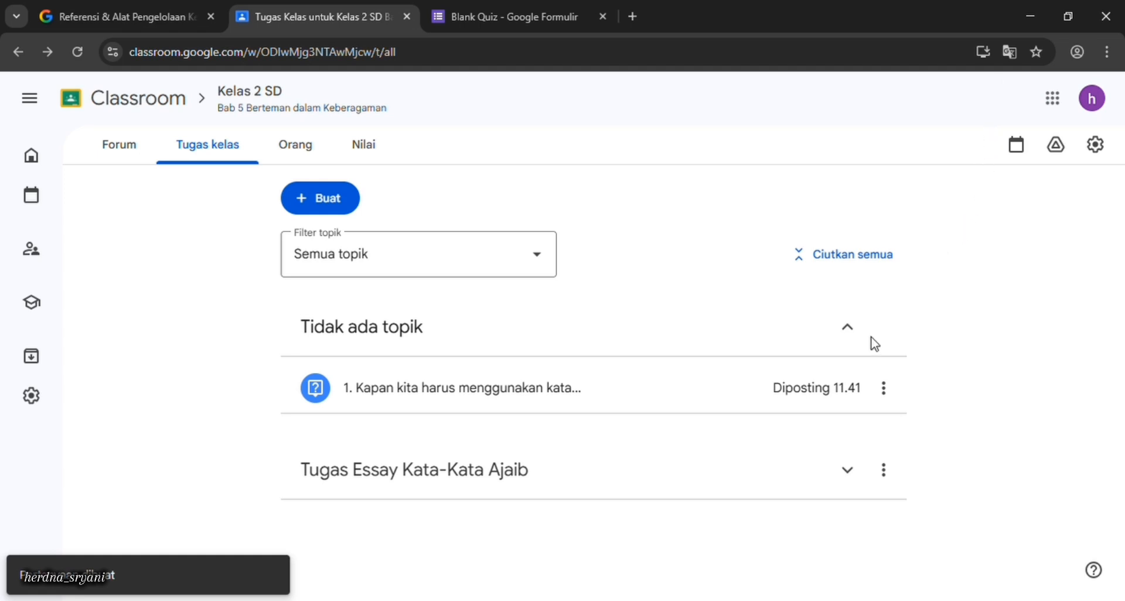
# Create a new Materi post titled "Kata-Kata Ajaib (Berteman dalam Keberagaman)".
pyautogui.click(325, 203)
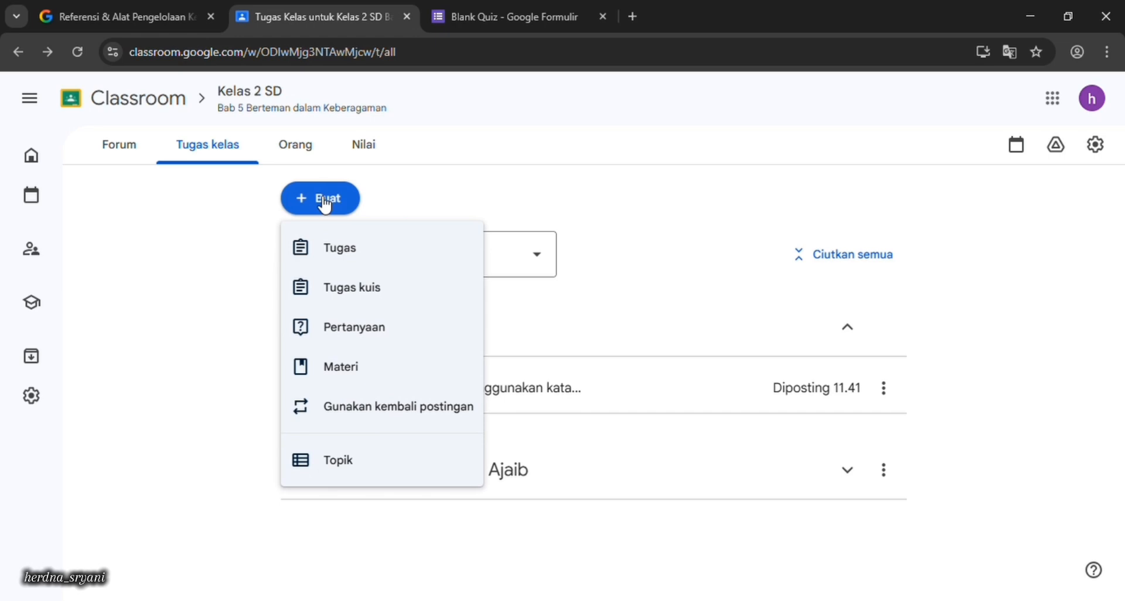
pyautogui.click(334, 375)
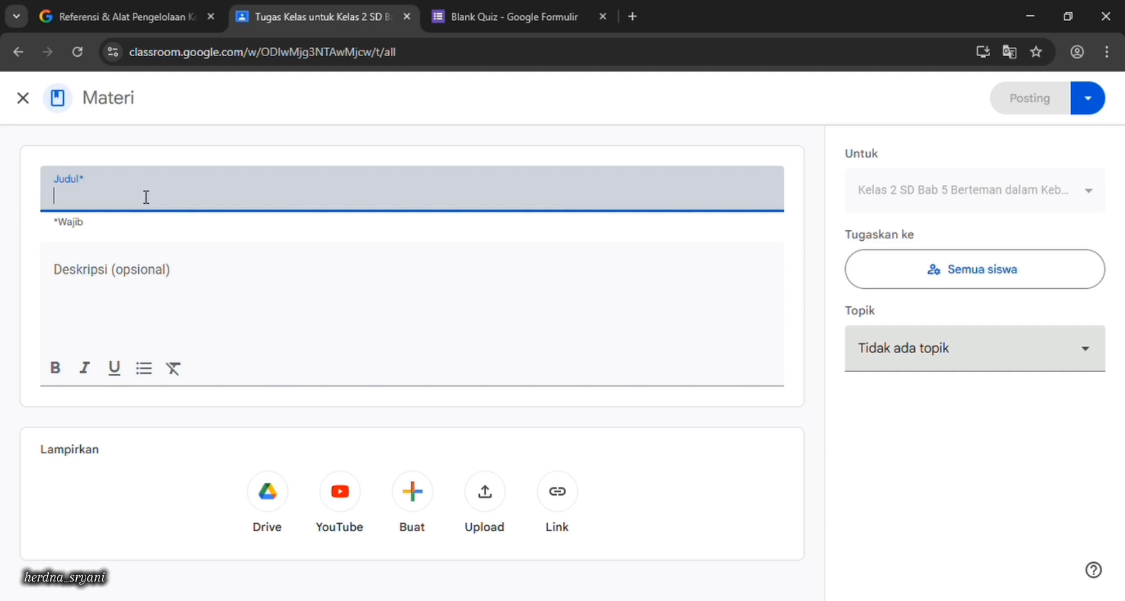
pyautogui.write('Kata-')
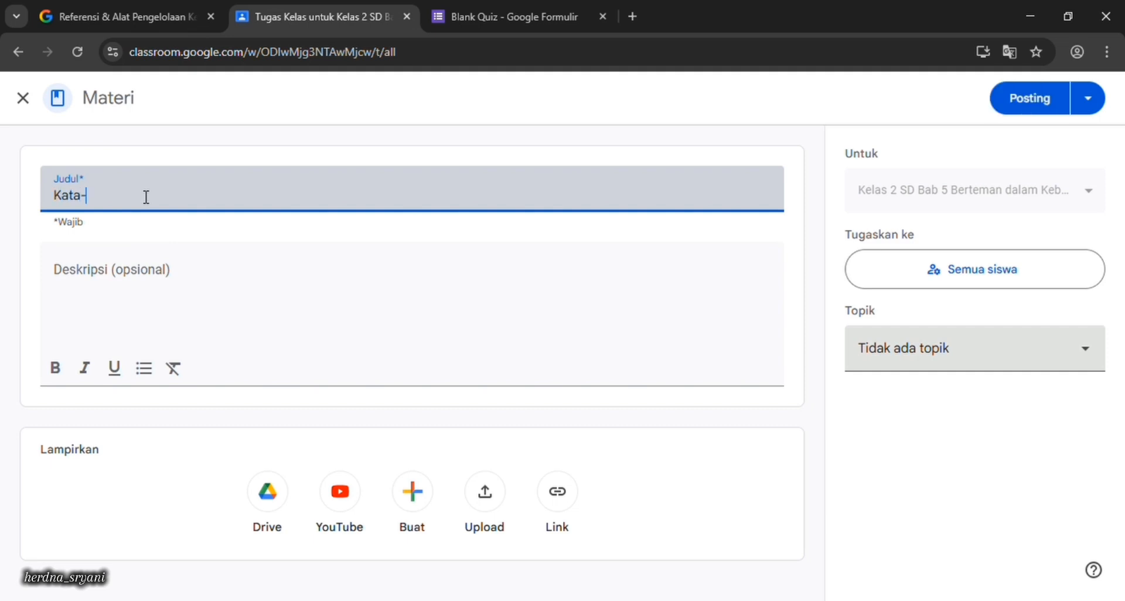
pyautogui.write('Kata Ajaib (Berteman d')
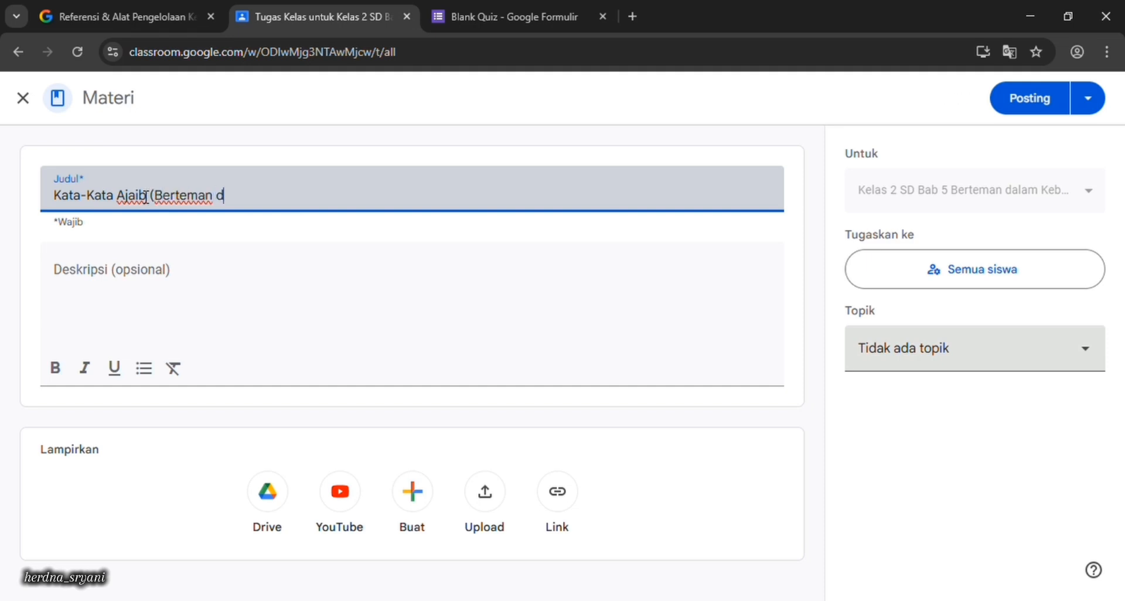
pyautogui.write('alam Keberagaman)')
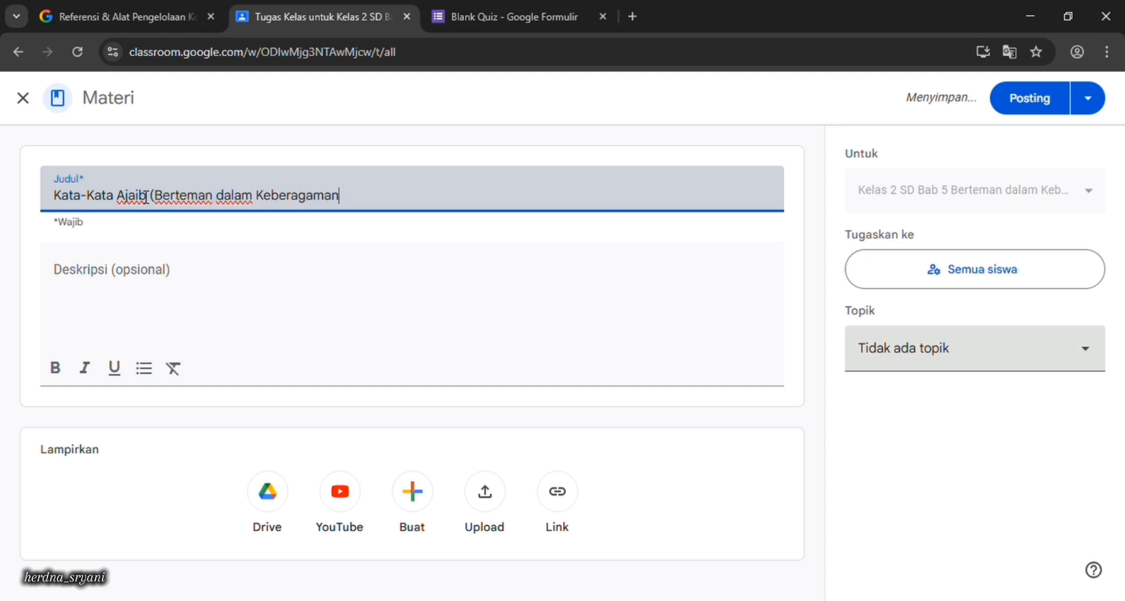
# Add description "Pada materi ini, kita akan belajar tentang pentingnya menggunakan kata-kata yang sopan seperti permisi, tolong, silakan, maaaf dan terima kasih. Bacalah penjelasan materi tersebut dengan baik!".
pyautogui.click(97, 283)
pyautogui.write('Pada ')
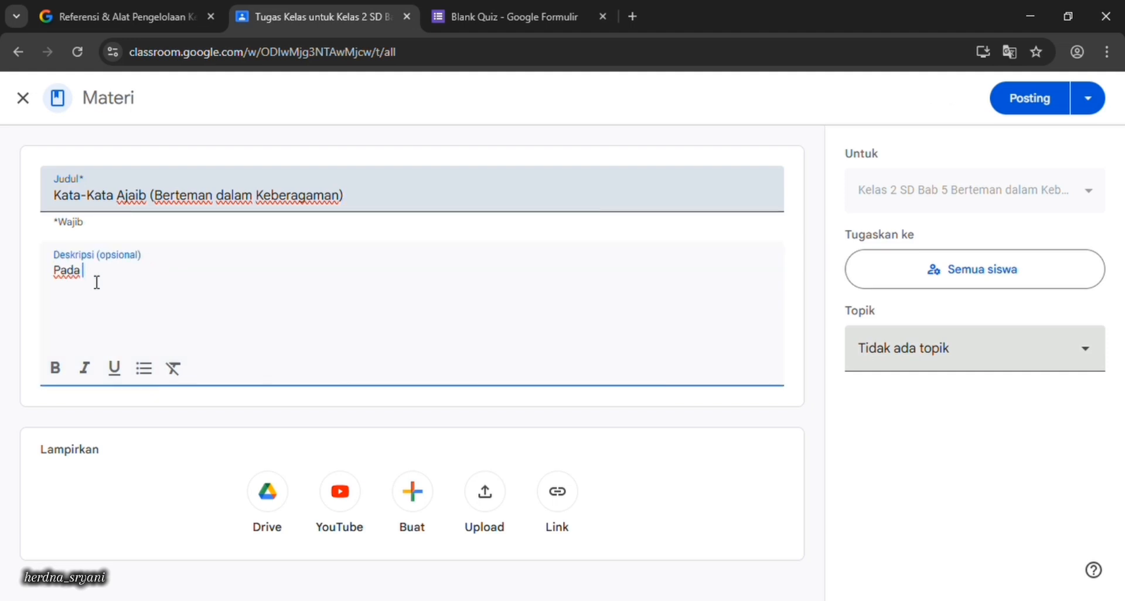
pyautogui.write('materi ')
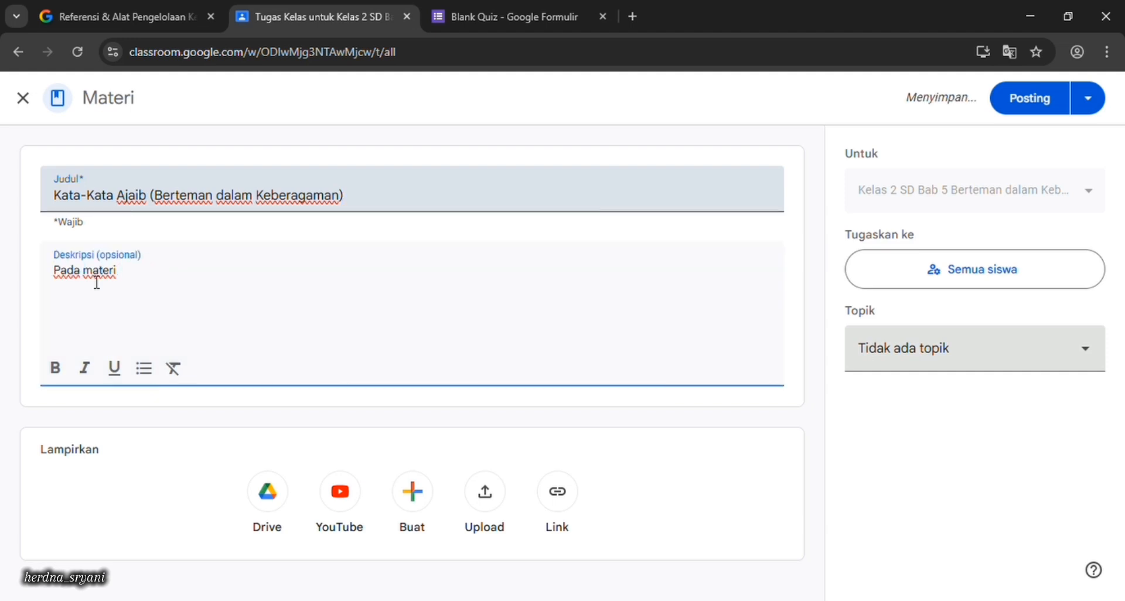
pyautogui.write('ini,')
pyautogui.write('k')
pyautogui.write('but dengan')
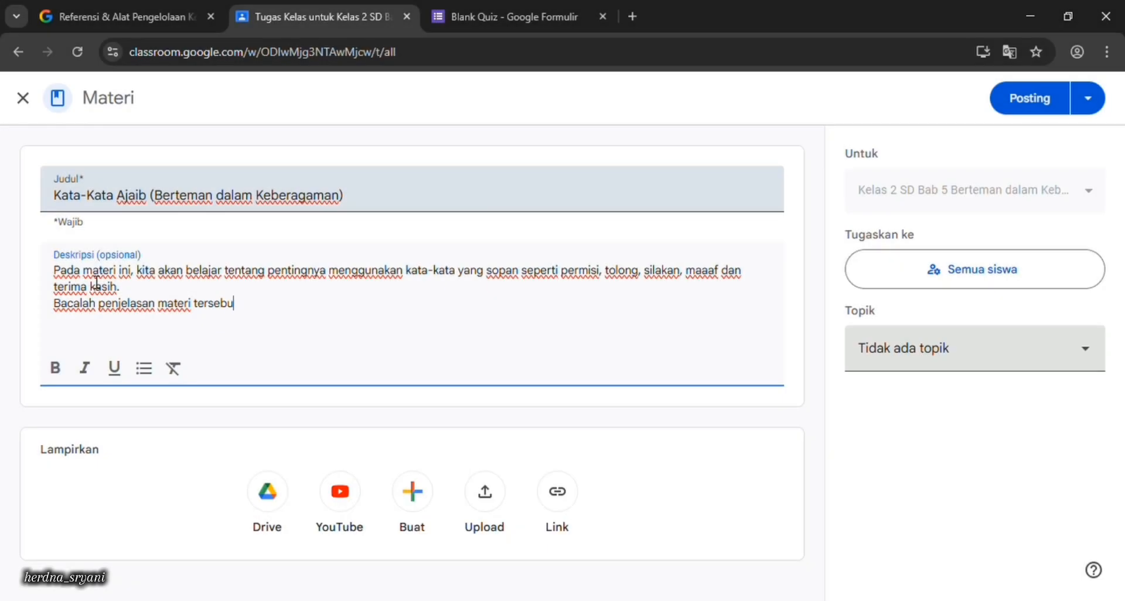
pyautogui.write(' baik!')
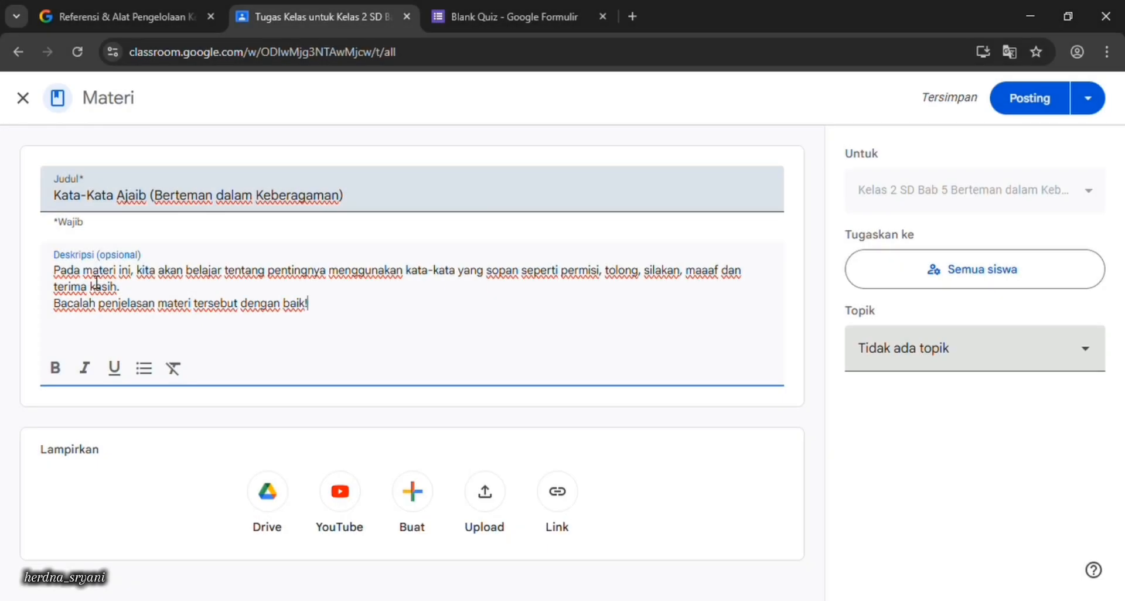
# Attach the PDF "PPT Media Pembelajaran Interaktif" from Google Drive to the material.
pyautogui.click(71, 466)
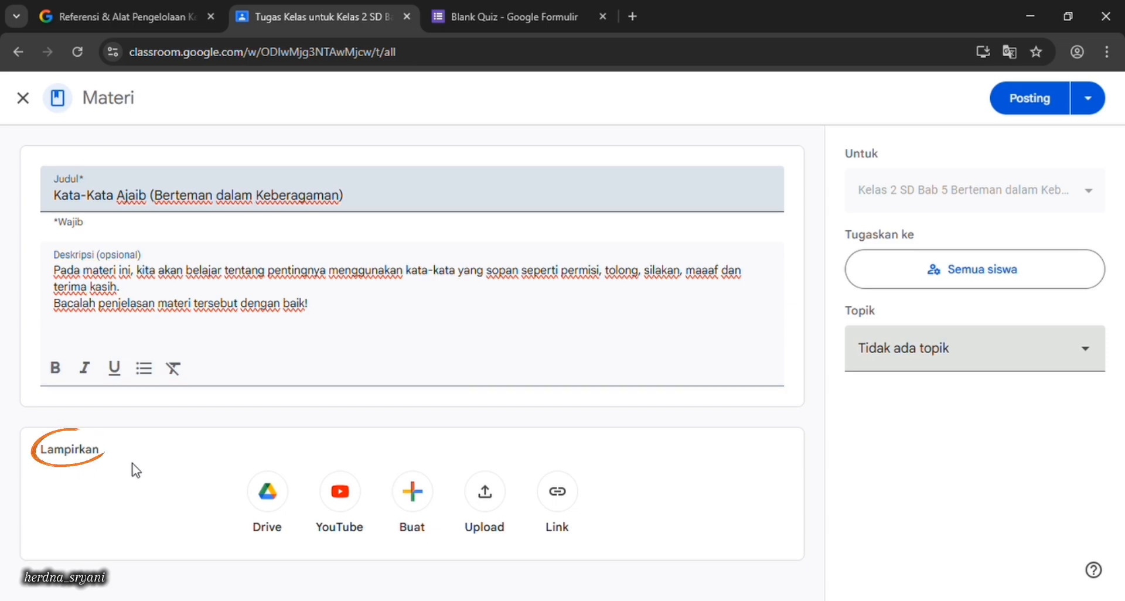
pyautogui.click(271, 495)
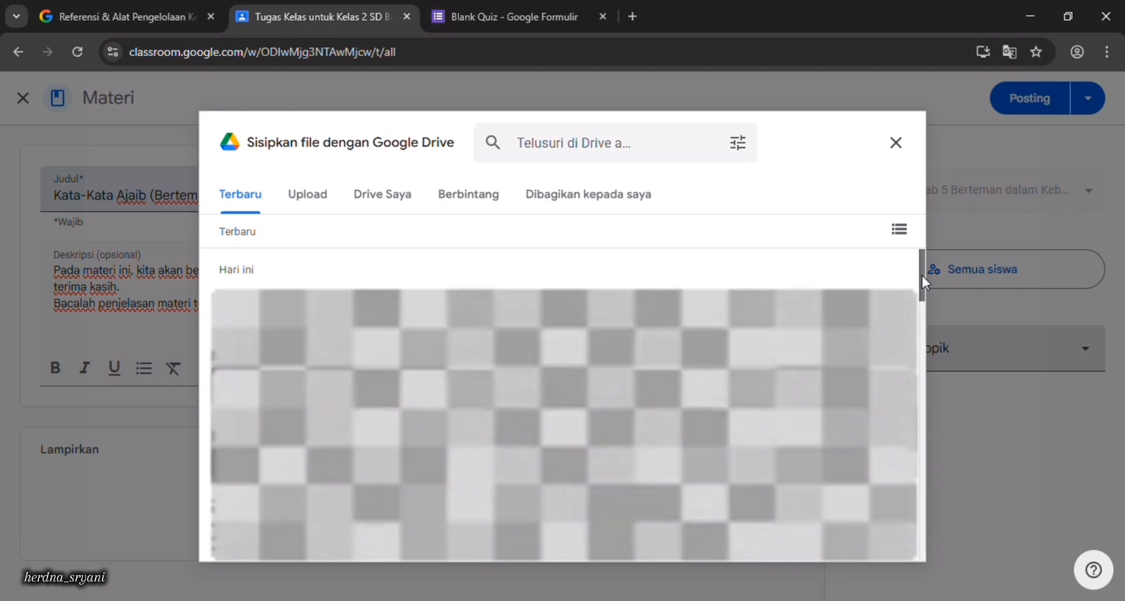
pyautogui.moveTo(921, 273); pyautogui.dragTo(924, 349)
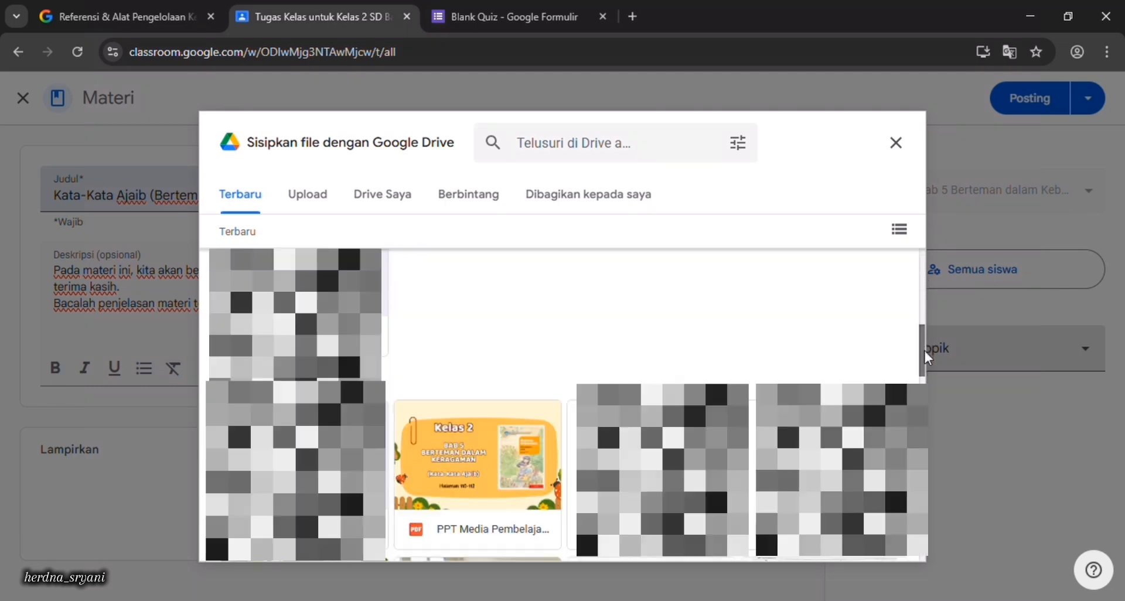
pyautogui.click(546, 441)
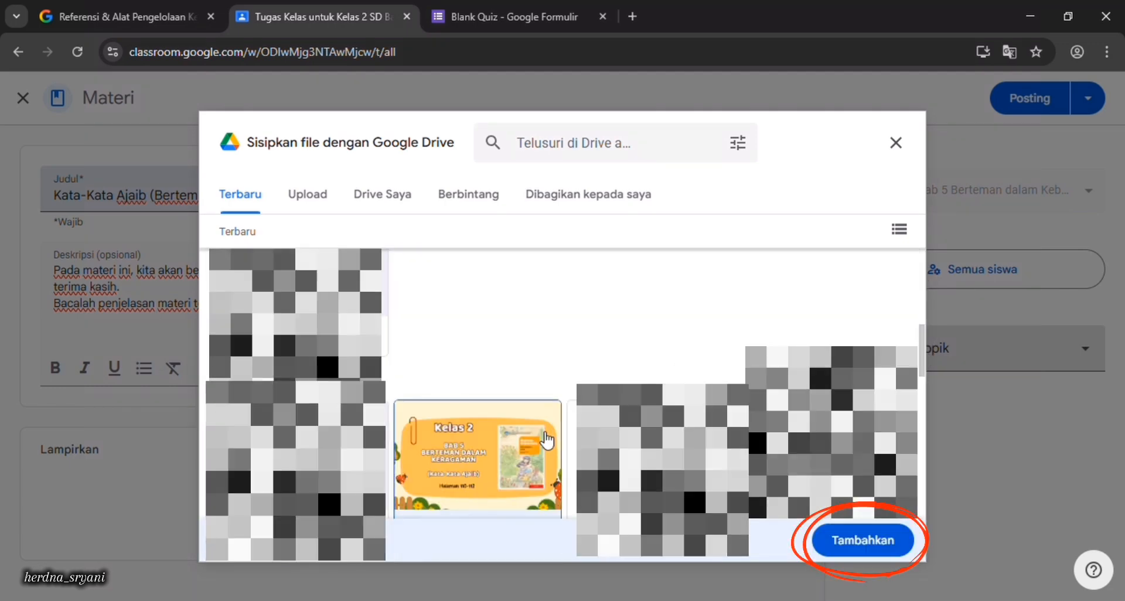
pyautogui.click(867, 540)
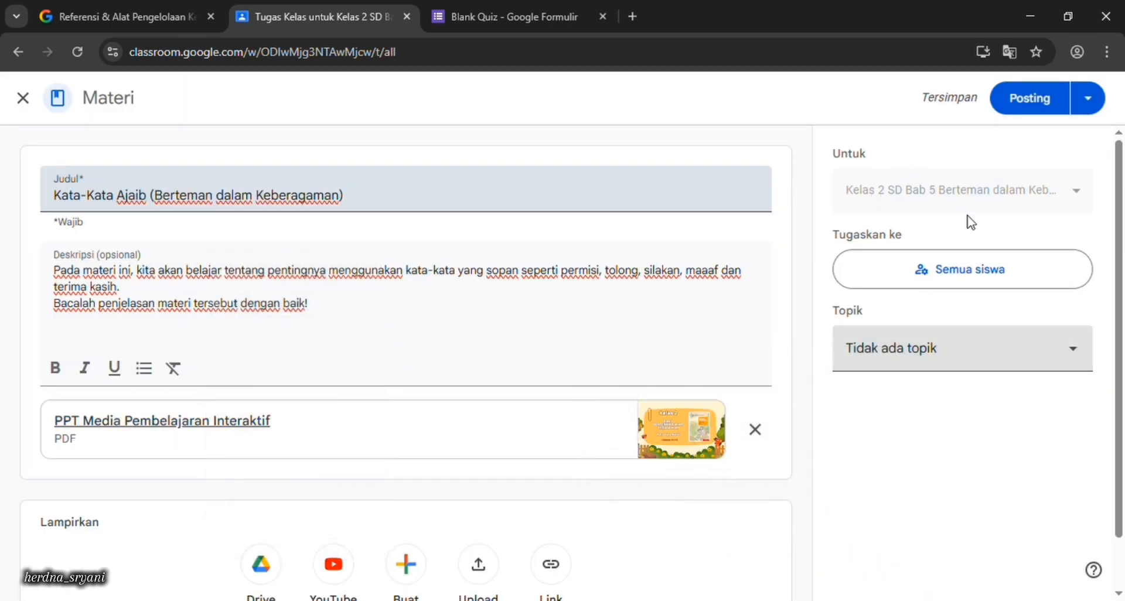
# Assign the material to a new topic named "Materi Kata-Kata Ajaib" and post it to the class.
pyautogui.click(890, 352)
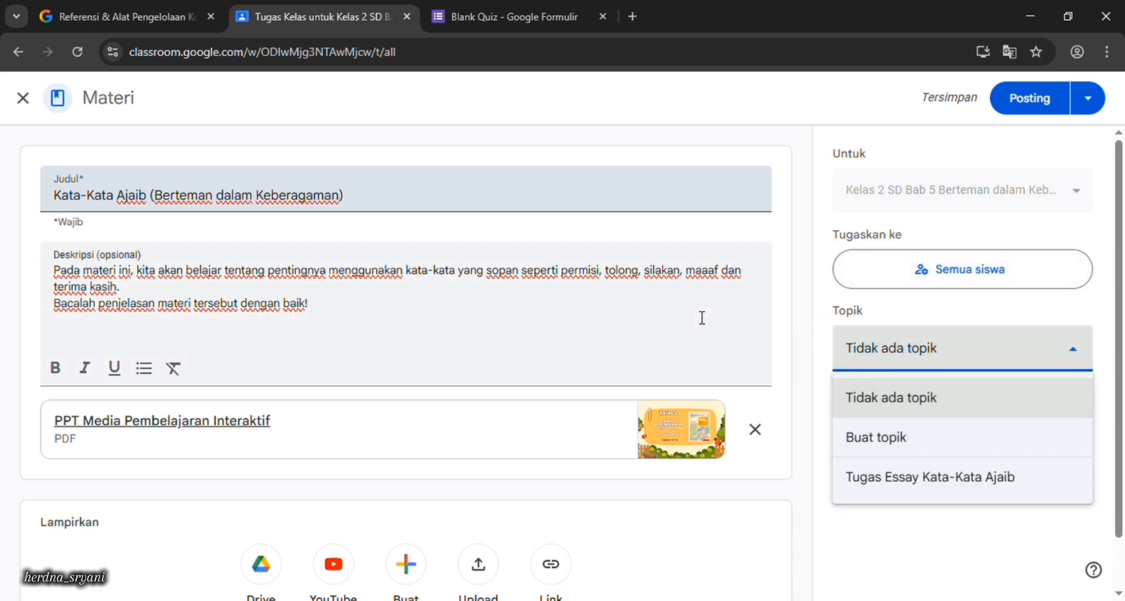
pyautogui.moveTo(353, 201); pyautogui.dragTo(51, 198)
pyautogui.click(371, 209)
pyautogui.click(1079, 352)
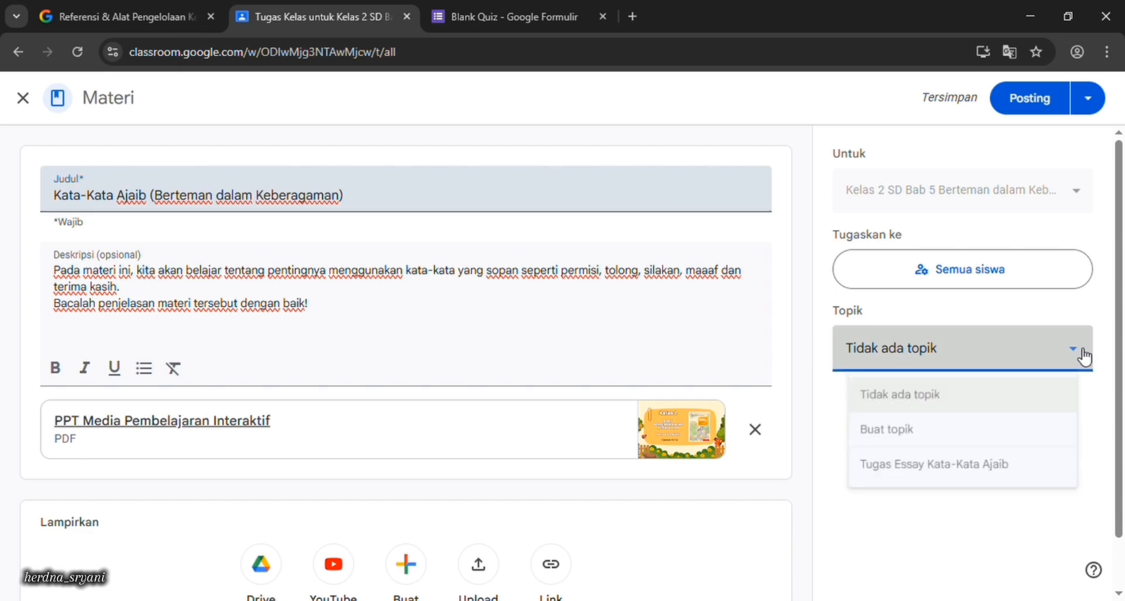
pyautogui.click(913, 448)
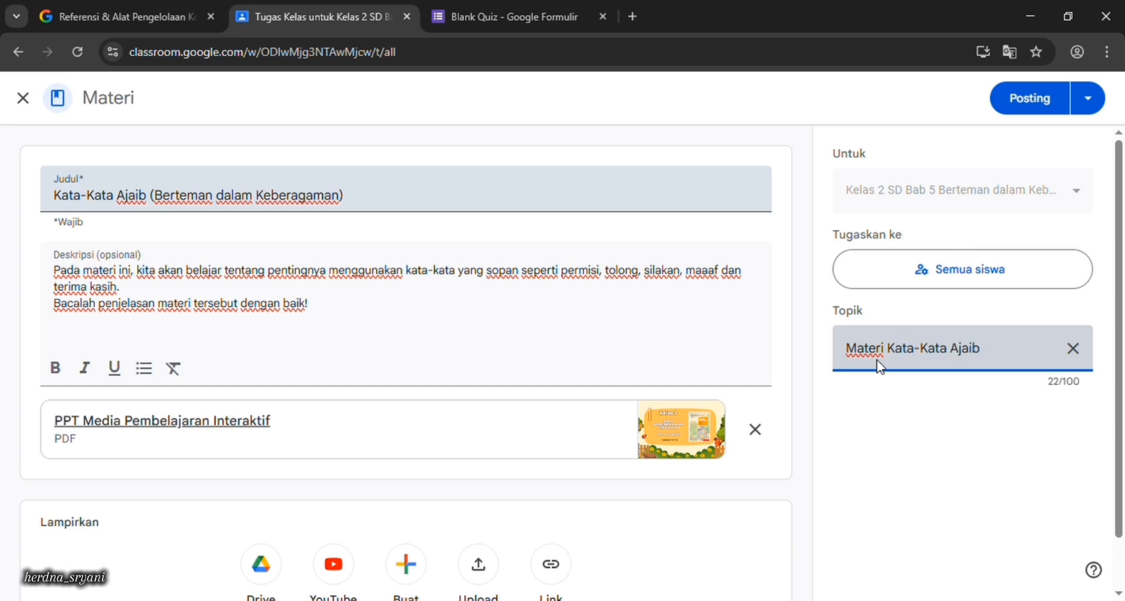
pyautogui.click(1032, 93)
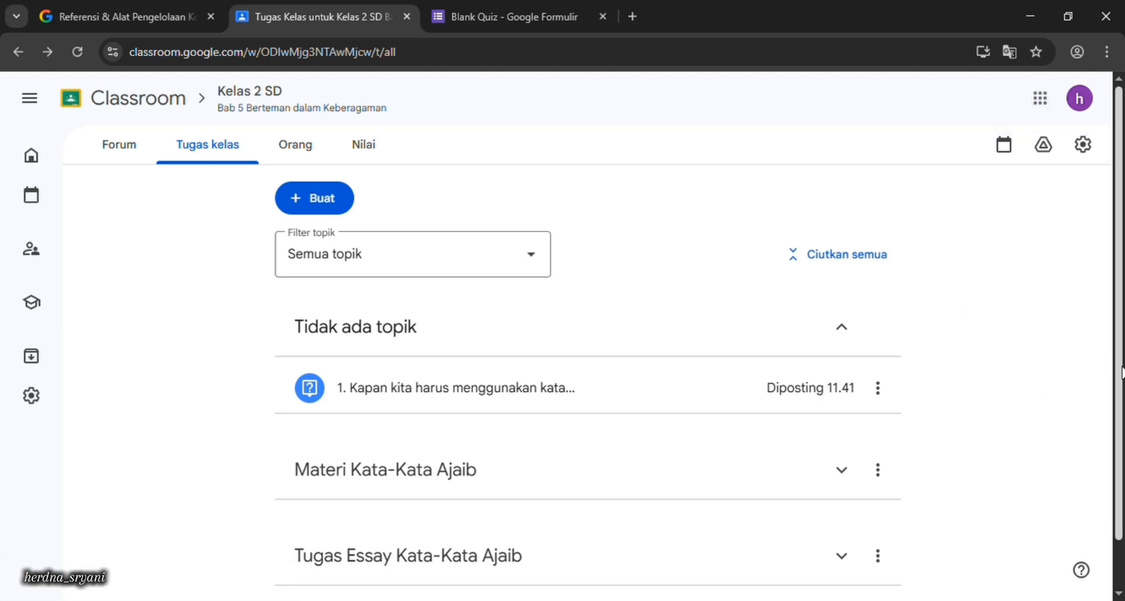
# Check the available topic filters and expand all topics on the classwork page to review the posted items.
pyautogui.moveTo(1121, 372); pyautogui.dragTo(1123, 421)
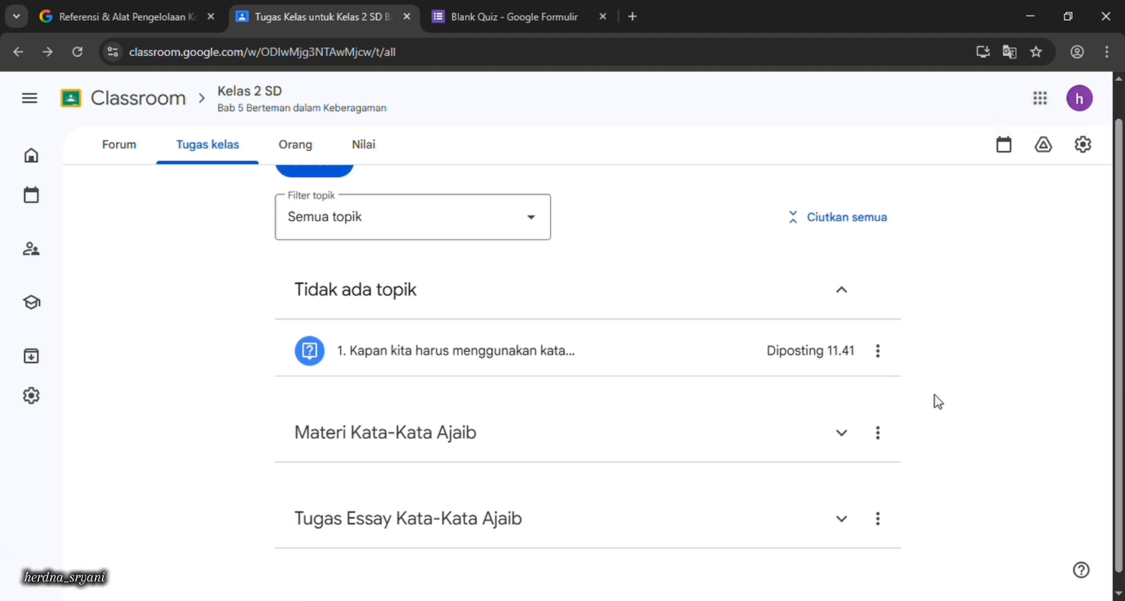
pyautogui.click(535, 225)
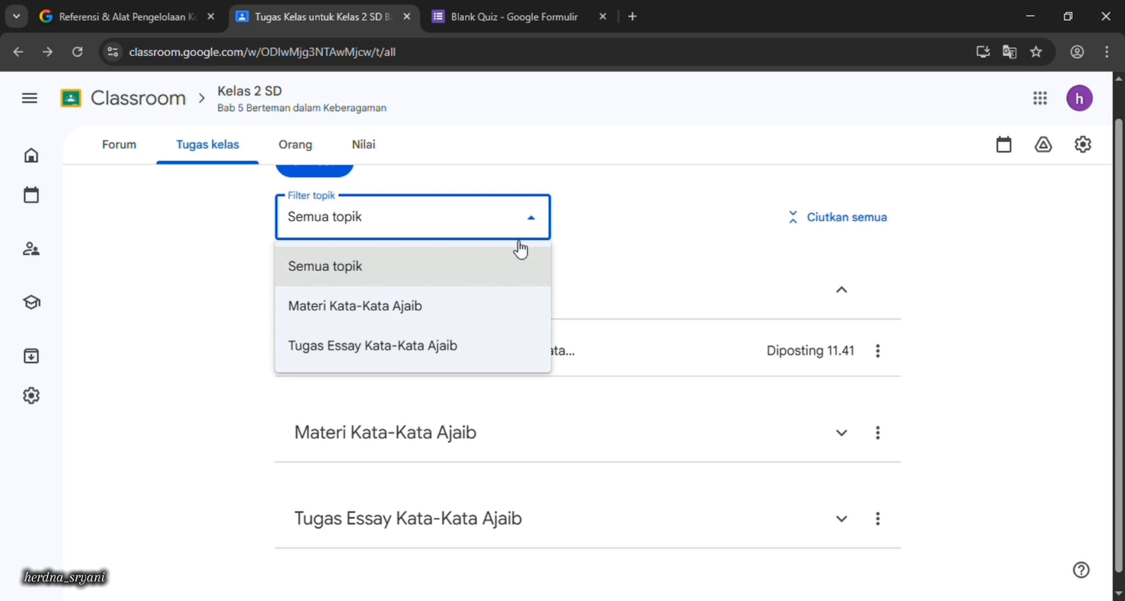
pyautogui.click(725, 252)
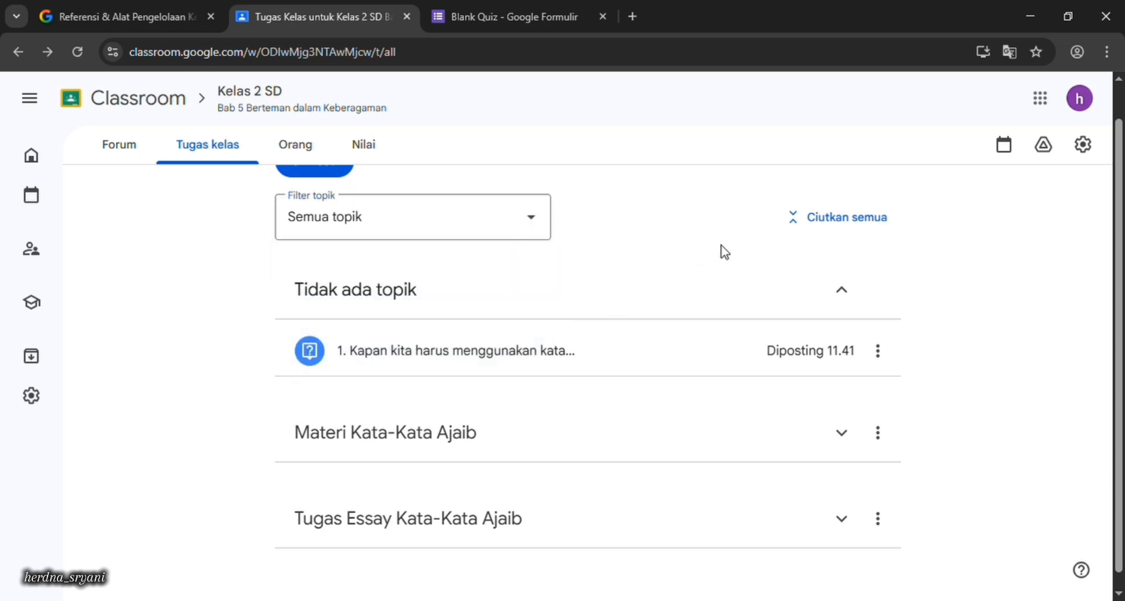
pyautogui.click(795, 234)
pyautogui.click(792, 260)
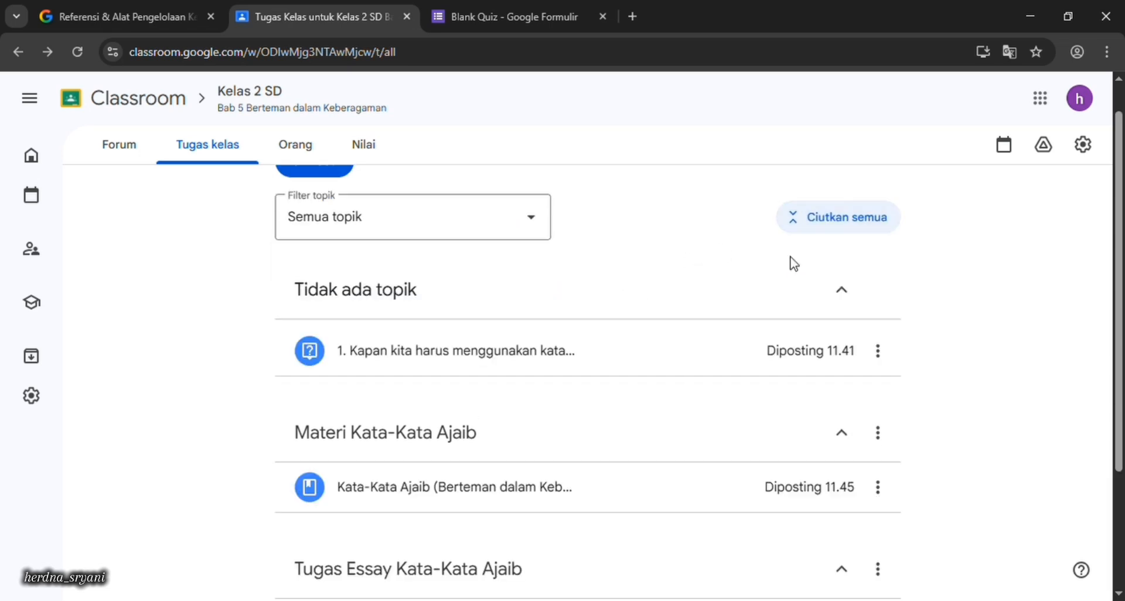
pyautogui.moveTo(1120, 377)
pyautogui.mouseDown()
pyautogui.moveTo(1117, 492)
pyautogui.moveTo(1120, 378)
pyautogui.mouseUp()
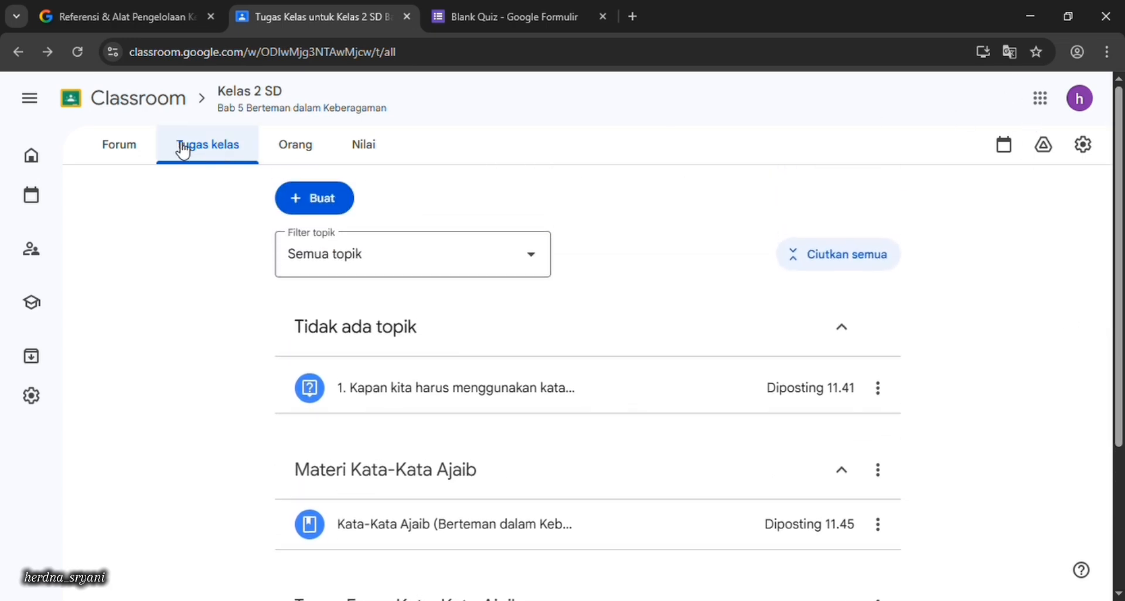
# Open the Forum page of the Kelas 2 SD class.
pyautogui.click(134, 144)
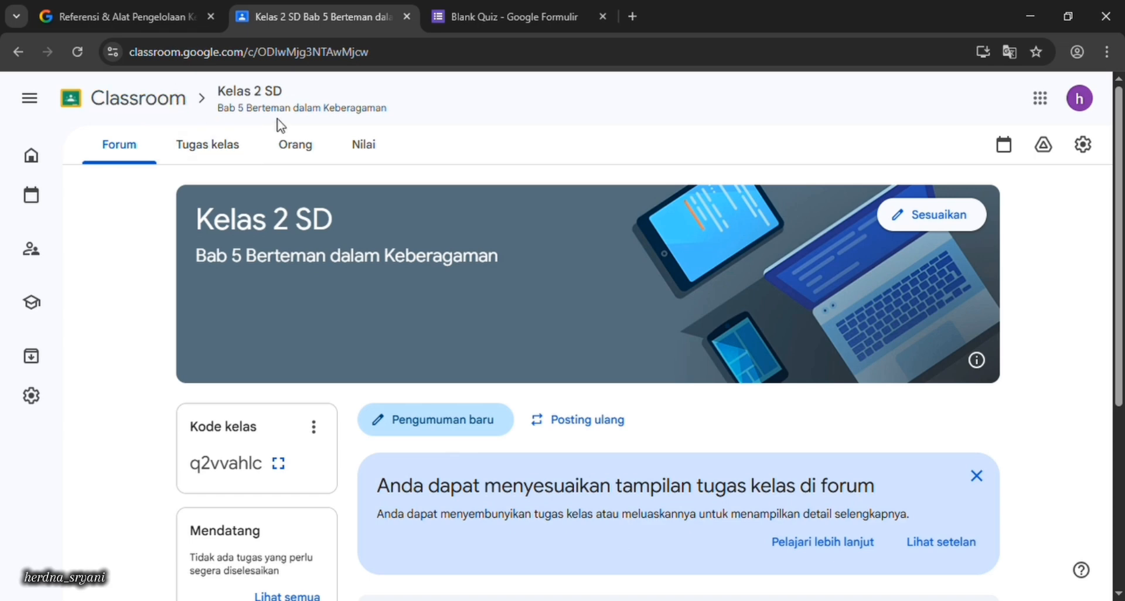
pyautogui.click(141, 101)
pyautogui.click(212, 191)
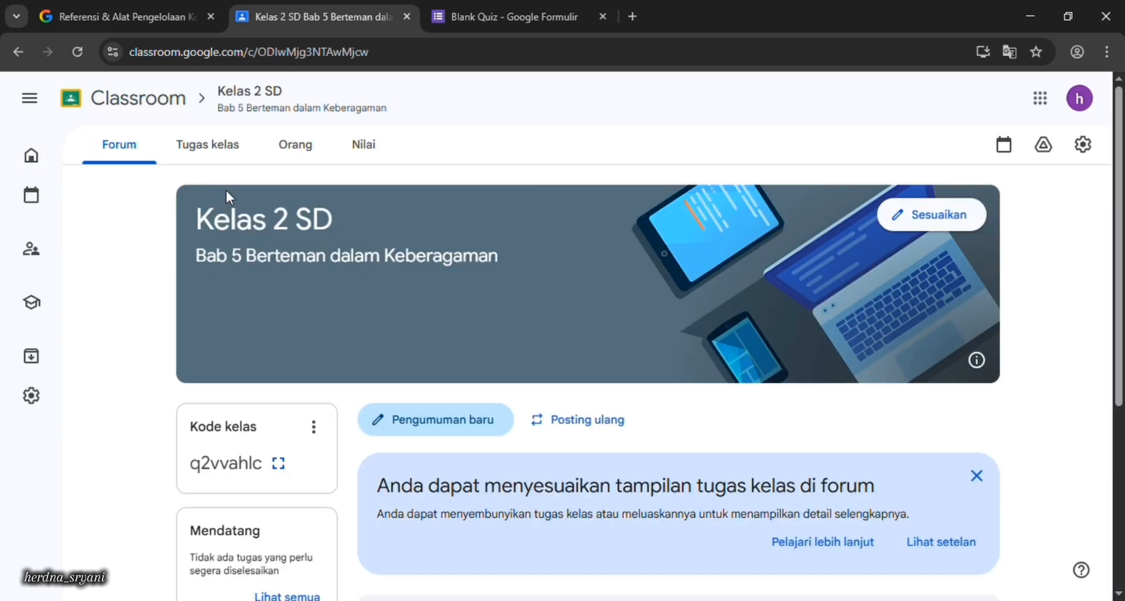